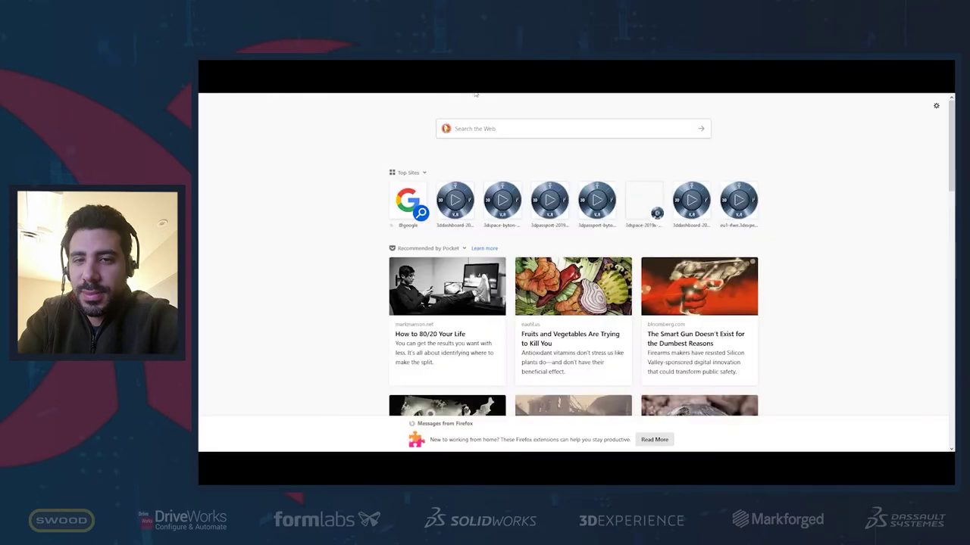
Open the 3DEXPERIENCE login page from the browser bookmark.
left_click(442, 94)
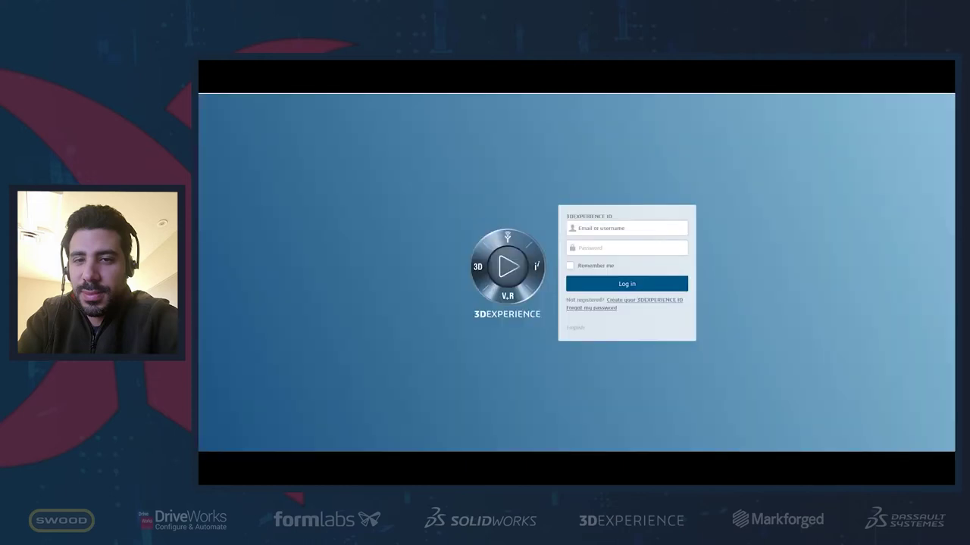
key("ctrl+l")
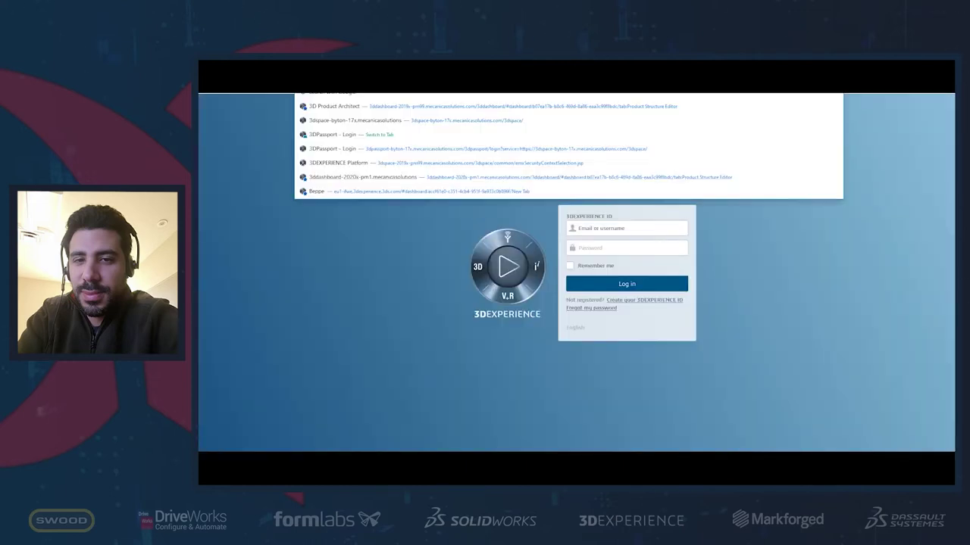
left_click(387, 255)
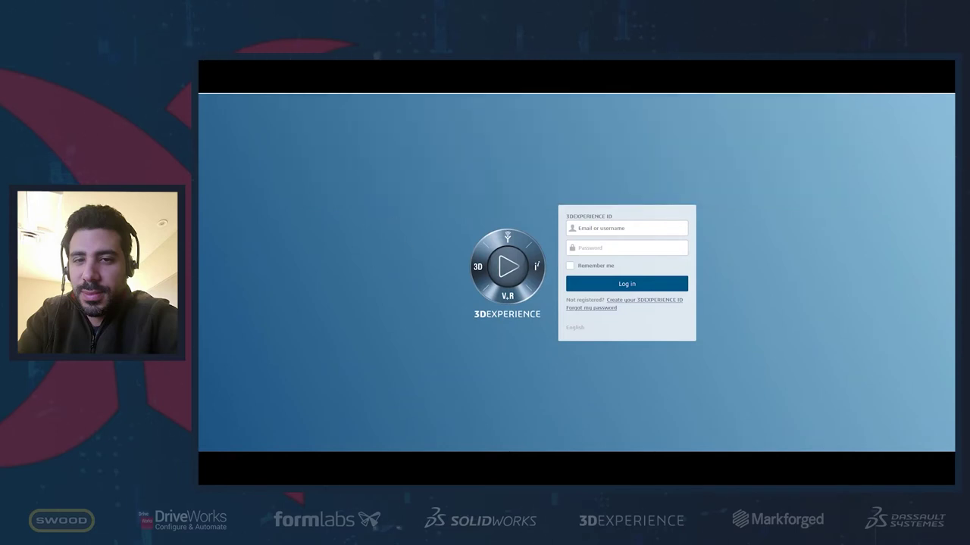
Sign in to the platform using the saved username and password from autocomplete.
left_click(617, 228)
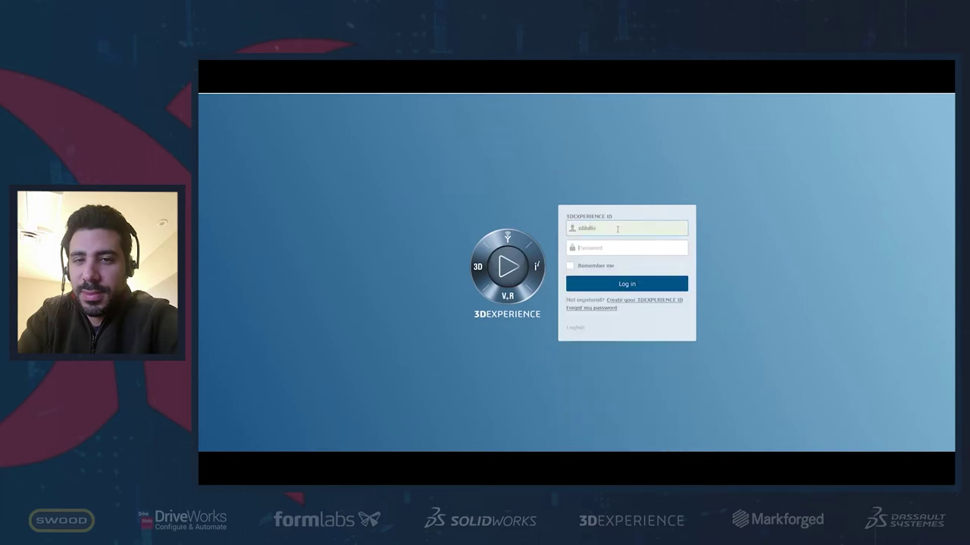
key("Down")
key("Return")
key("Tab")
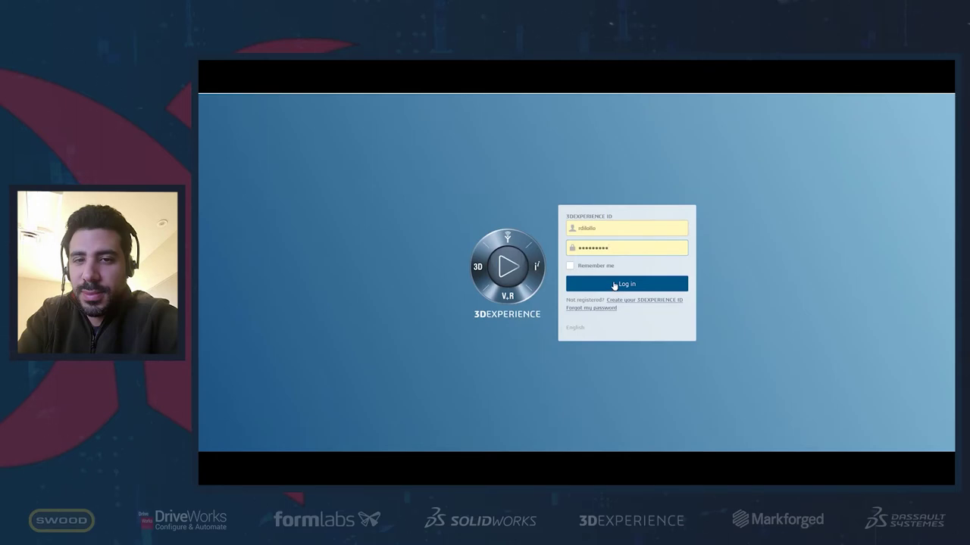
left_click(614, 284)
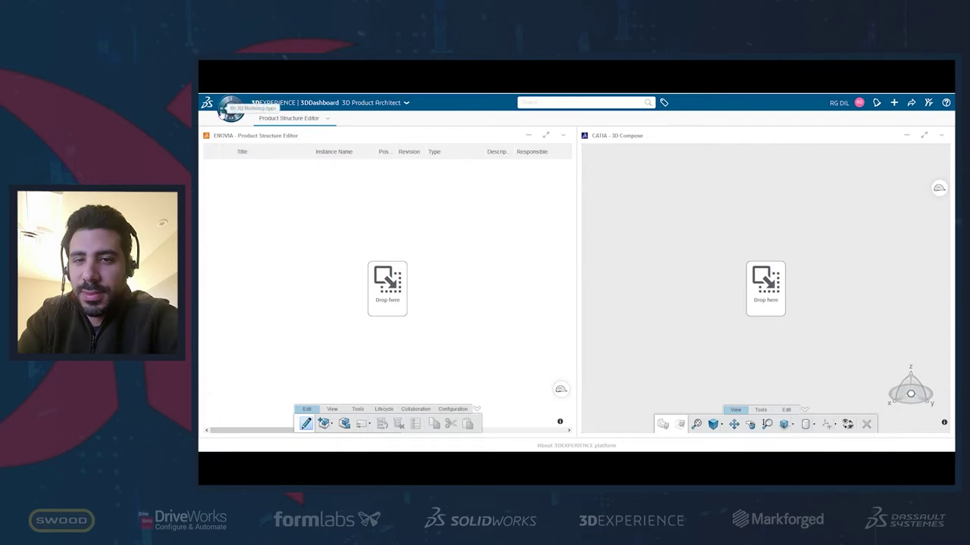
Open the compass Roles & Apps panel and browse the Favorite, 3D Modeling and Simulation apps.
left_click(222, 110)
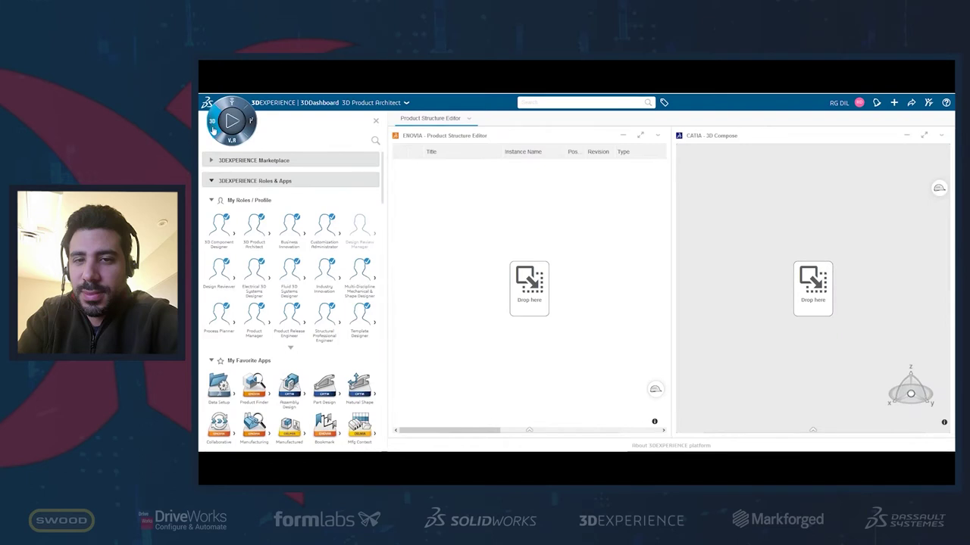
scroll(265, 217, "down", 1)
scroll(264, 218, "down", 3)
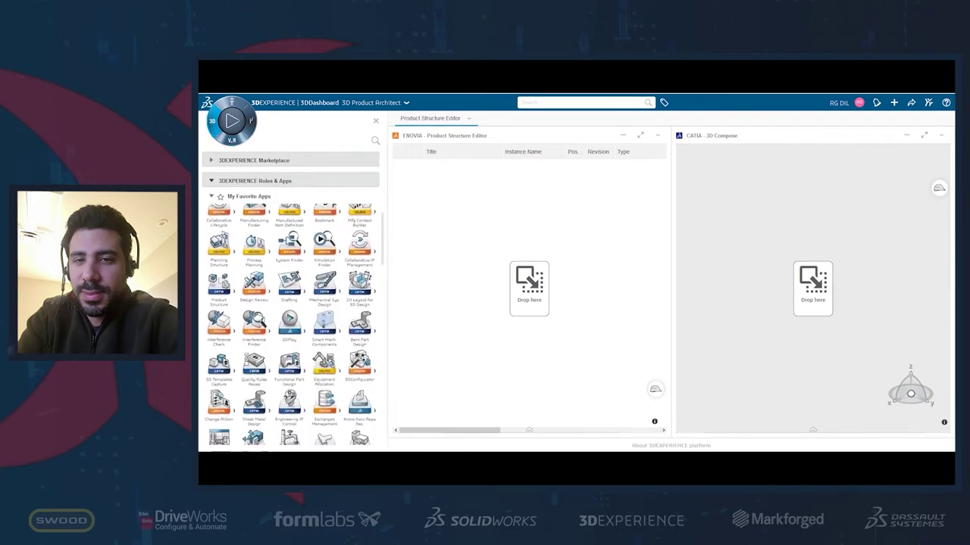
scroll(254, 277, "down", 1)
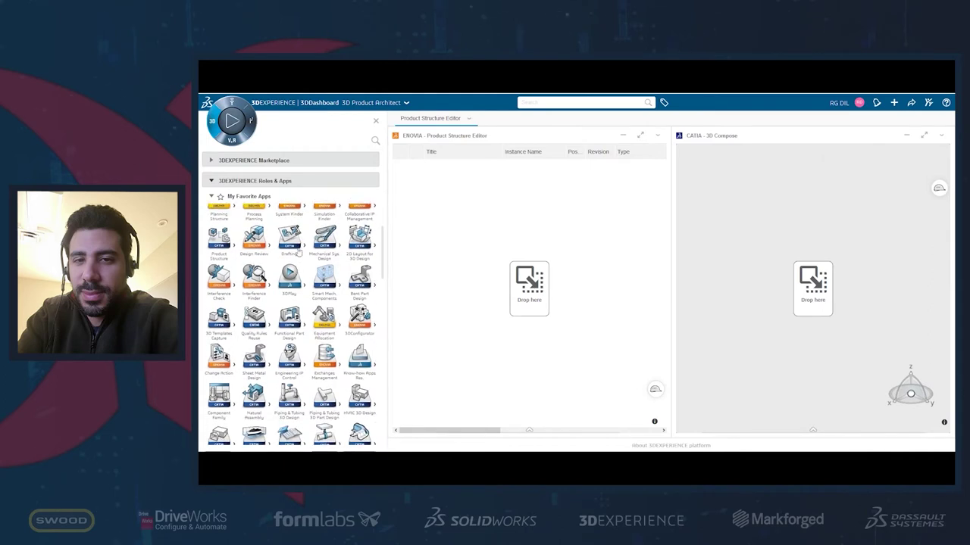
scroll(244, 338, "down", 1)
scroll(244, 339, "down", 1)
scroll(302, 287, "down", 1)
scroll(302, 287, "down", 3)
scroll(301, 287, "down", 2)
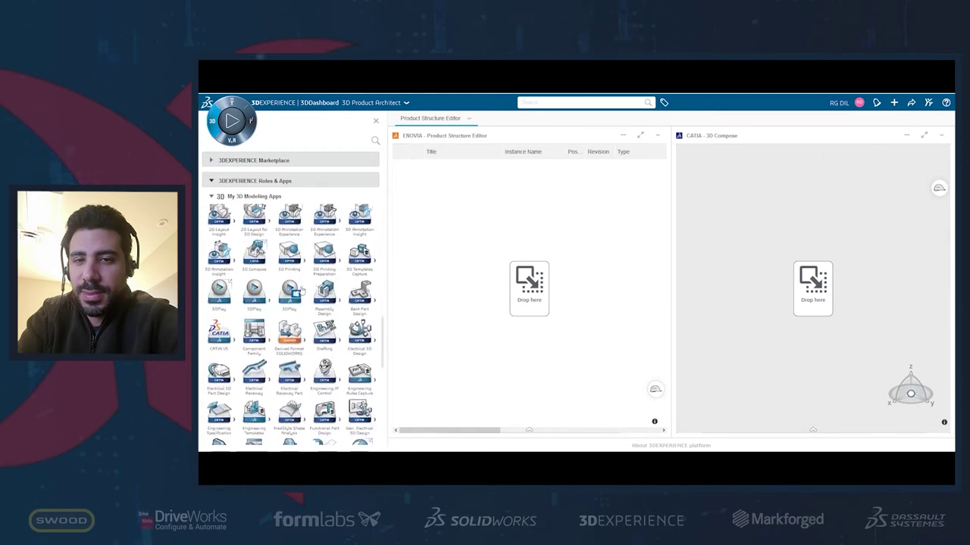
scroll(301, 287, "down", 2)
scroll(303, 287, "up", 1)
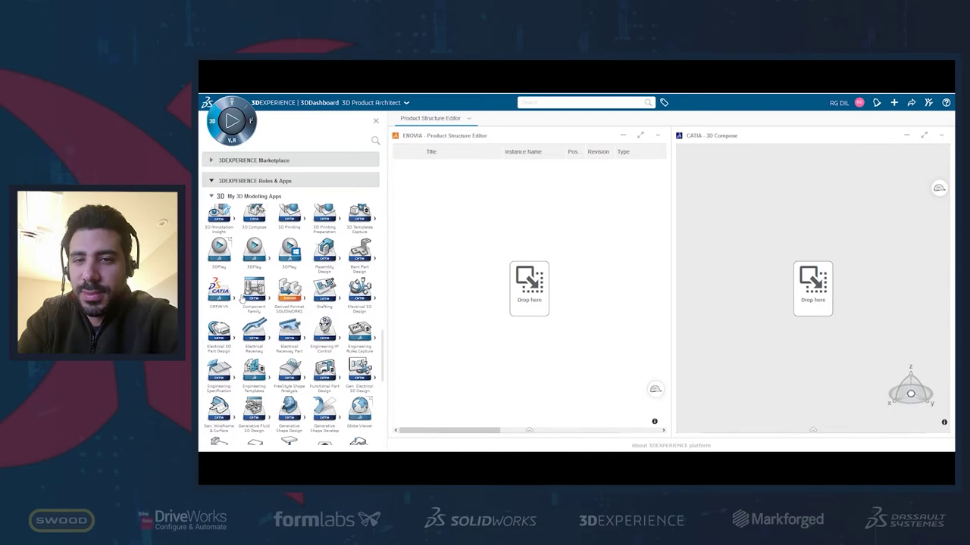
scroll(310, 330, "down", 1)
scroll(310, 331, "down", 2)
scroll(318, 332, "down", 2)
scroll(333, 333, "down", 1)
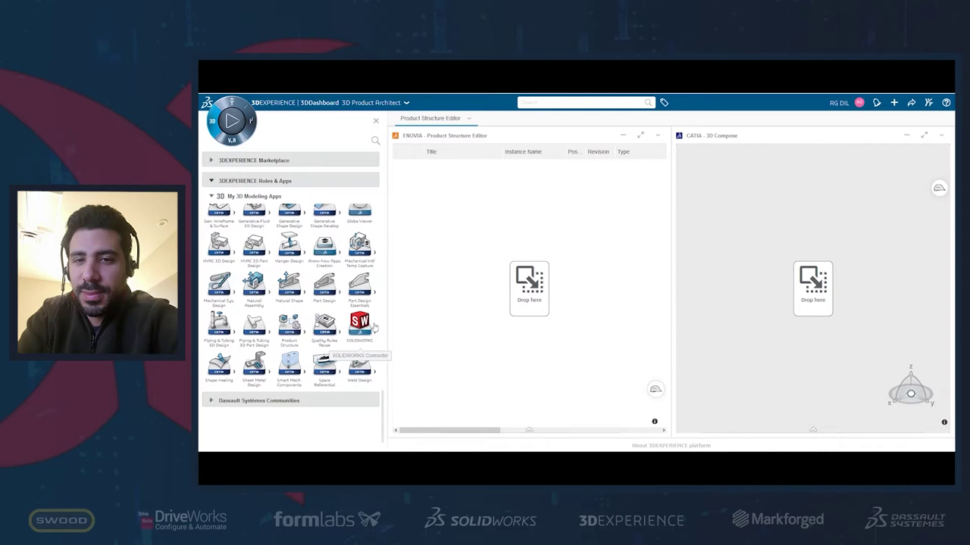
scroll(373, 326, "up", 3)
scroll(291, 321, "up", 1)
scroll(291, 322, "up", 1)
scroll(291, 321, "up", 1)
scroll(291, 322, "up", 1)
scroll(291, 326, "down", 1)
scroll(234, 250, "up", 2)
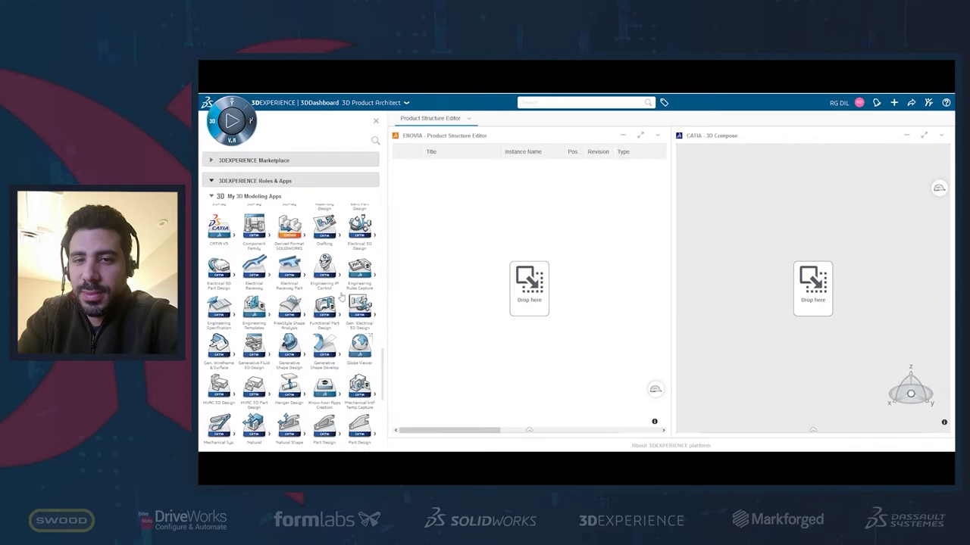
scroll(265, 280, "down", 10)
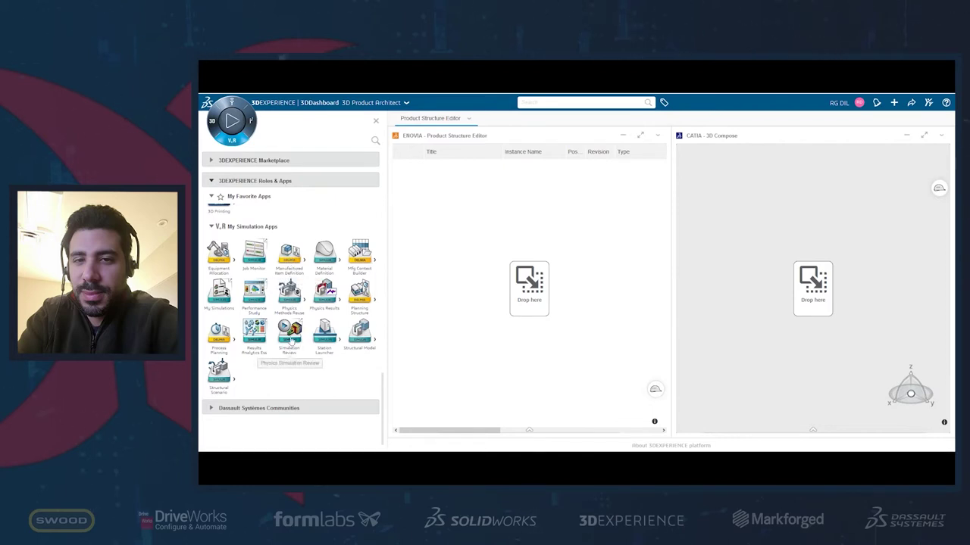
Switch the compass to Information Intelligence, then Social and Collaborative apps, and browse that list.
left_click(252, 121)
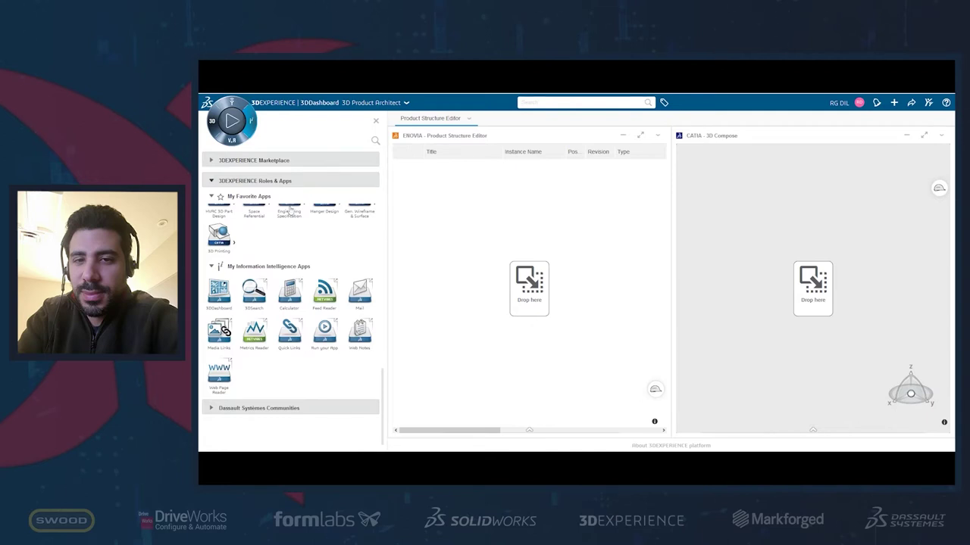
left_click(231, 104)
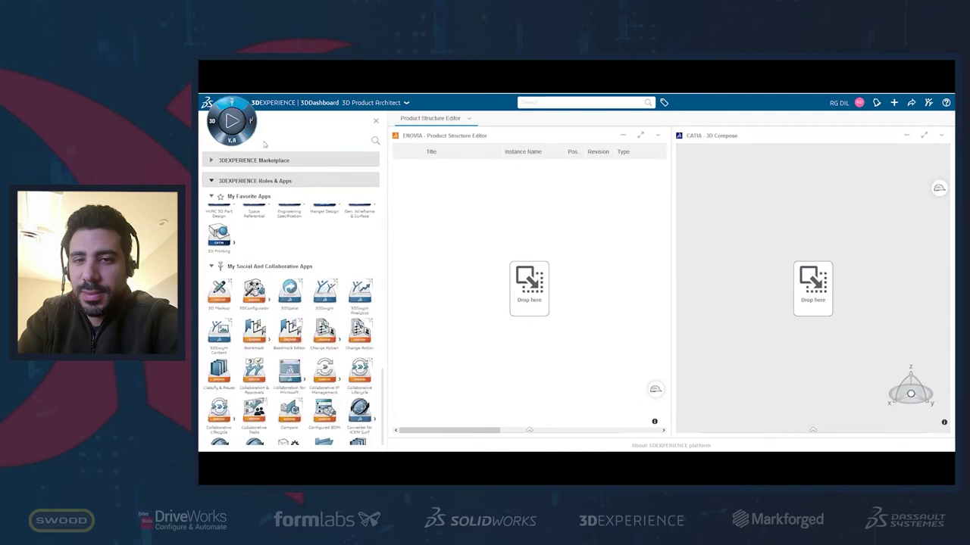
scroll(308, 274, "down", 1)
scroll(309, 274, "down", 1)
scroll(309, 274, "down", 1)
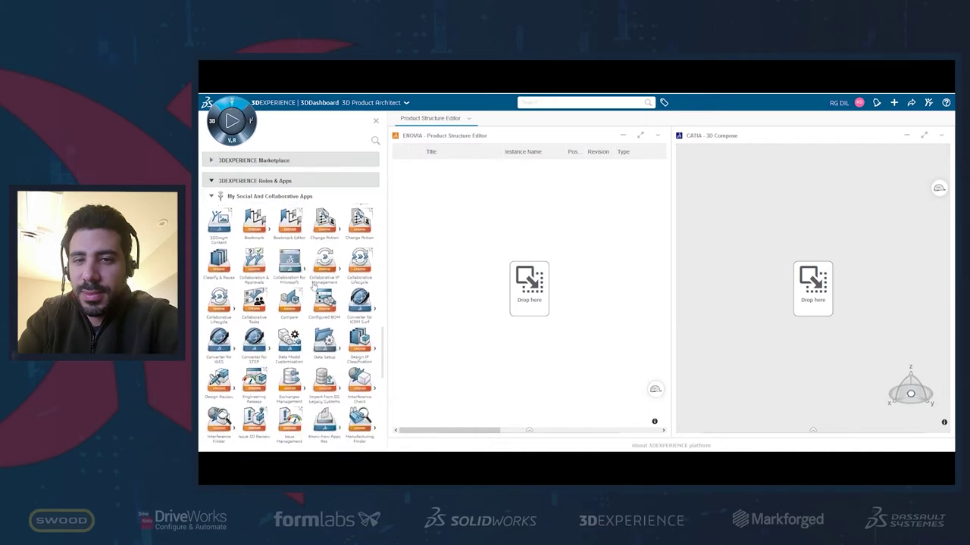
scroll(324, 277, "down", 1)
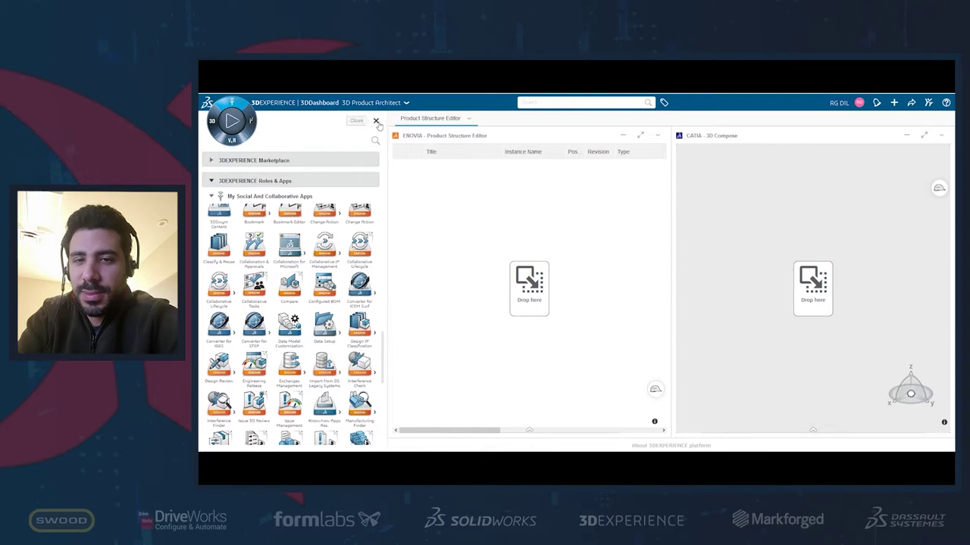
Close the Roles & Apps panel and place the cursor in the top search field.
left_click(375, 121)
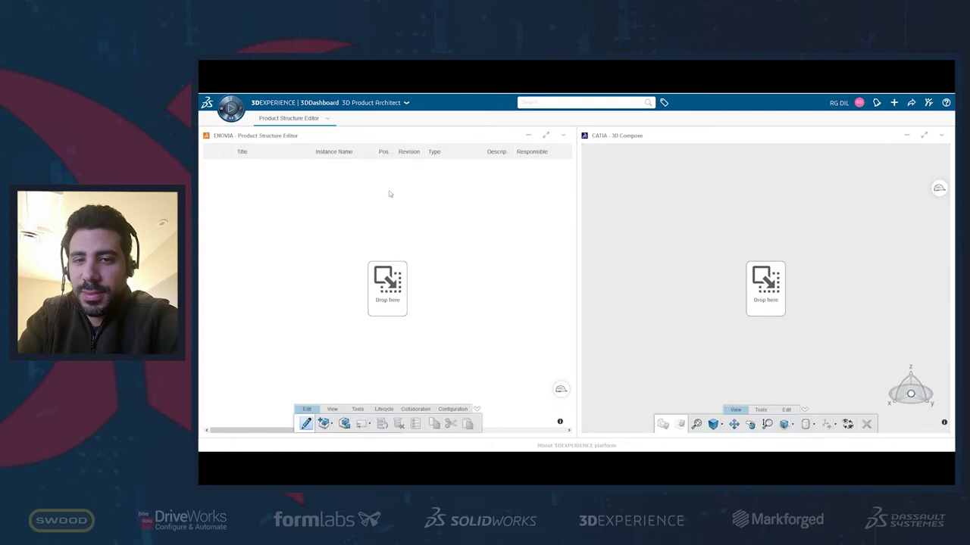
left_click(528, 102)
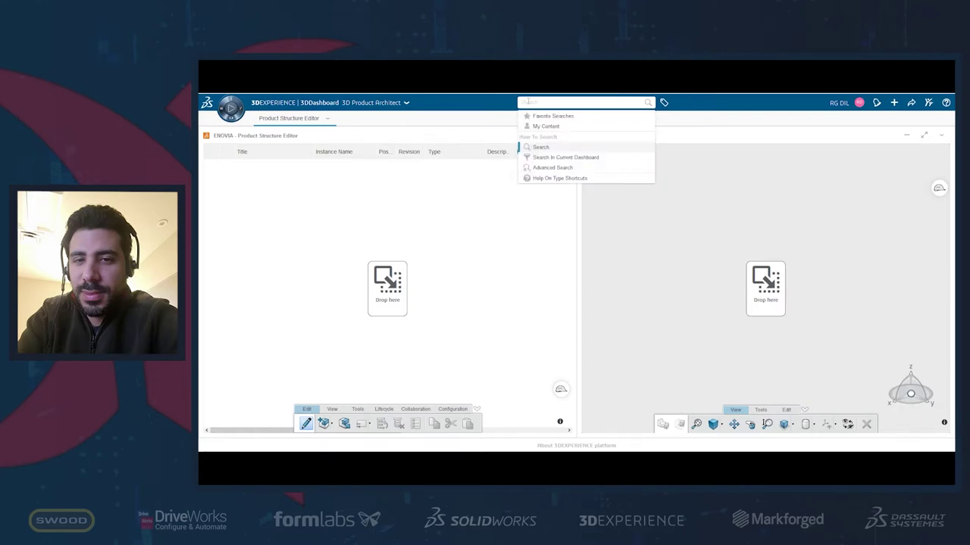
type("prd")
Run the prd search and show all filter categories in the 6WTags panel.
key("Return")
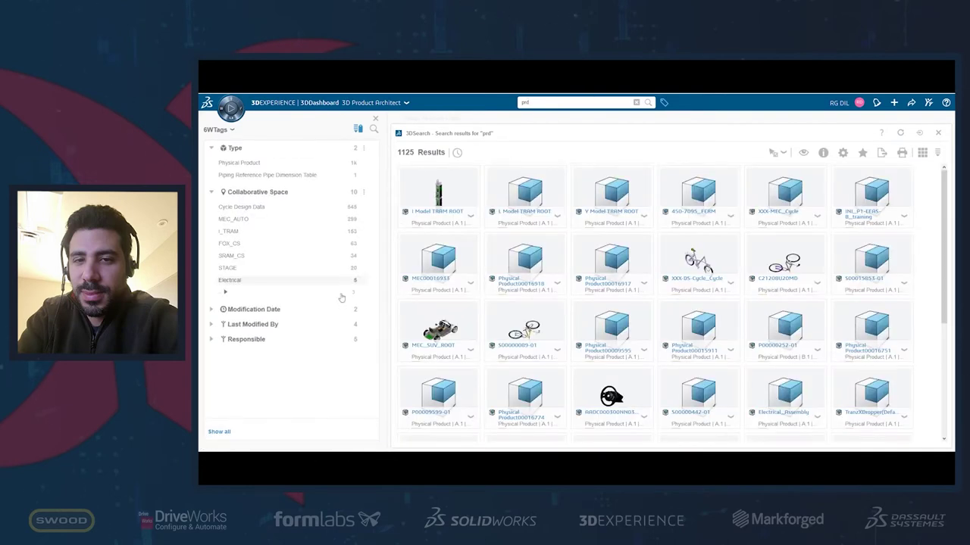
left_click(220, 431)
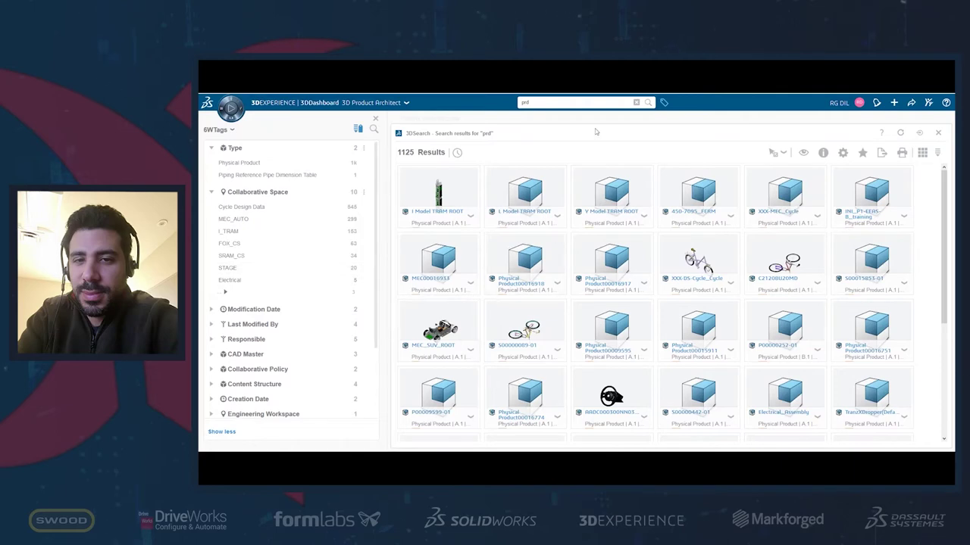
left_click(524, 102)
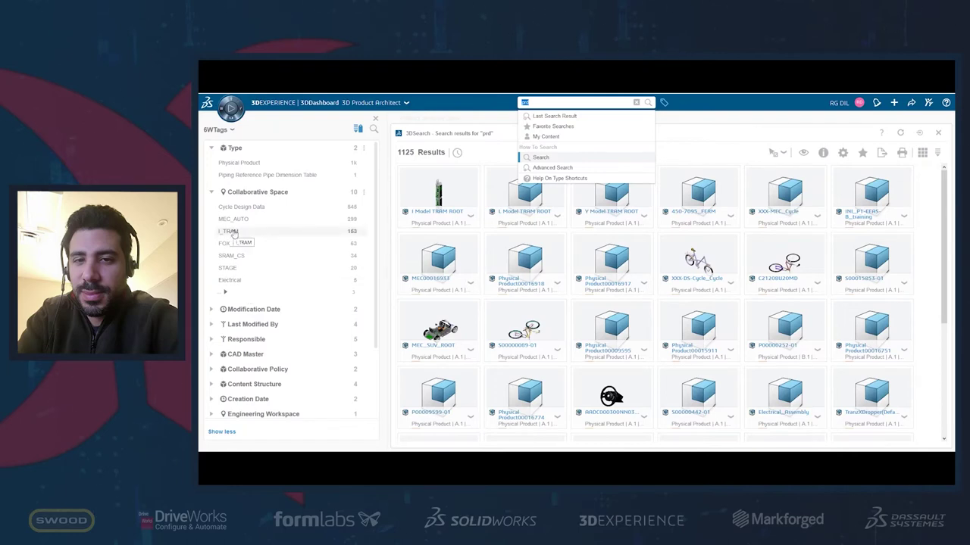
Filter the prd results to the I_TRAM collaborative space, leaving 153 products.
left_click(228, 231)
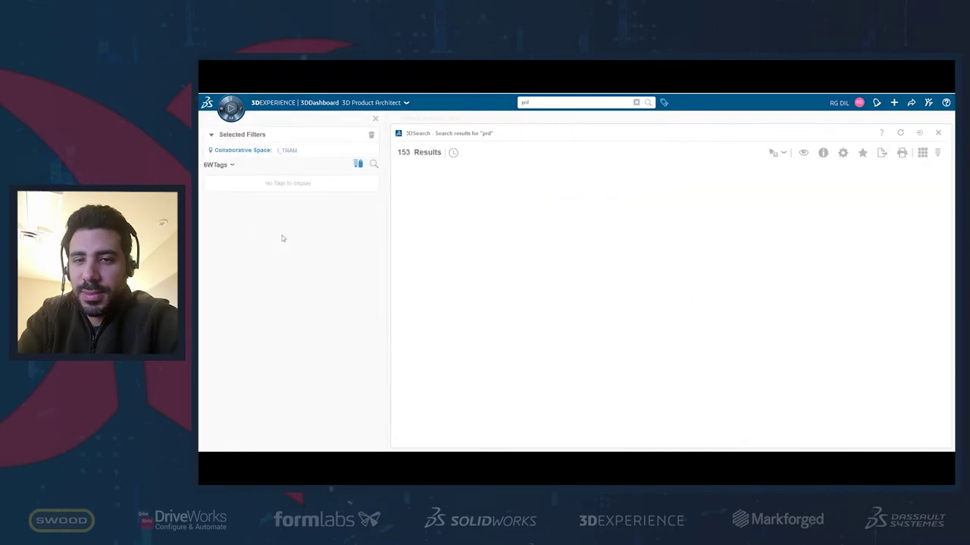
scroll(593, 281, "down", 5)
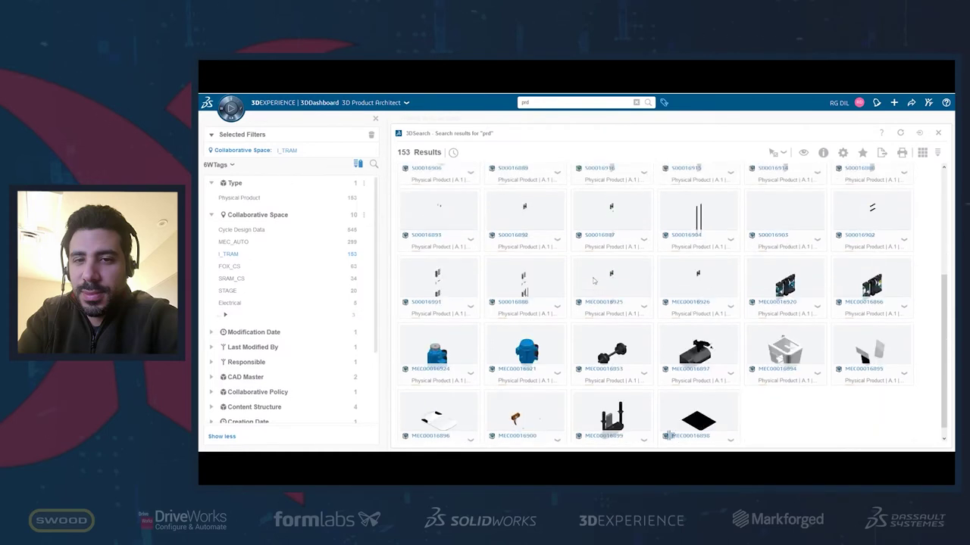
scroll(213, 436, "down", 1)
scroll(213, 435, "down", 1)
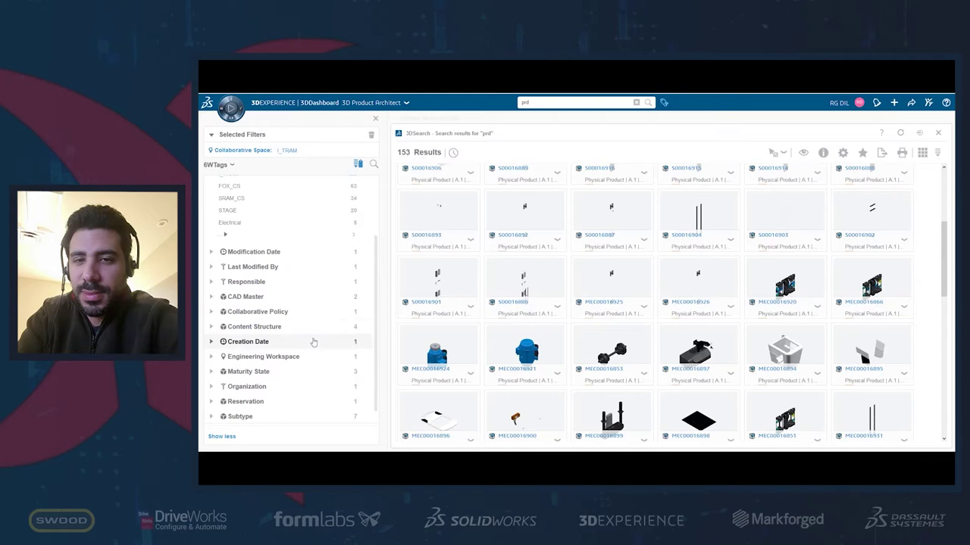
left_click(282, 370)
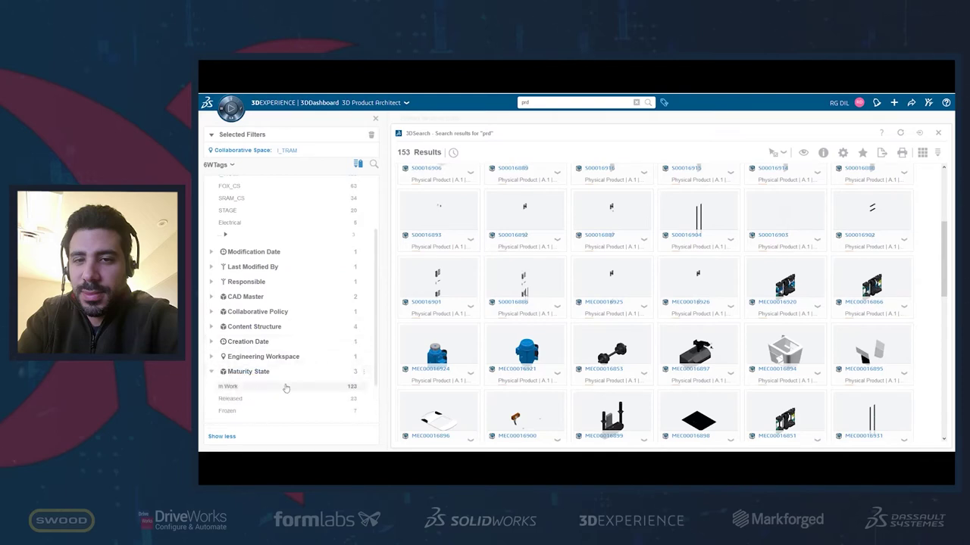
Filter to In Work maturity and SOLIDWORKS CAD master (2 results), then clear all filters.
left_click(285, 386)
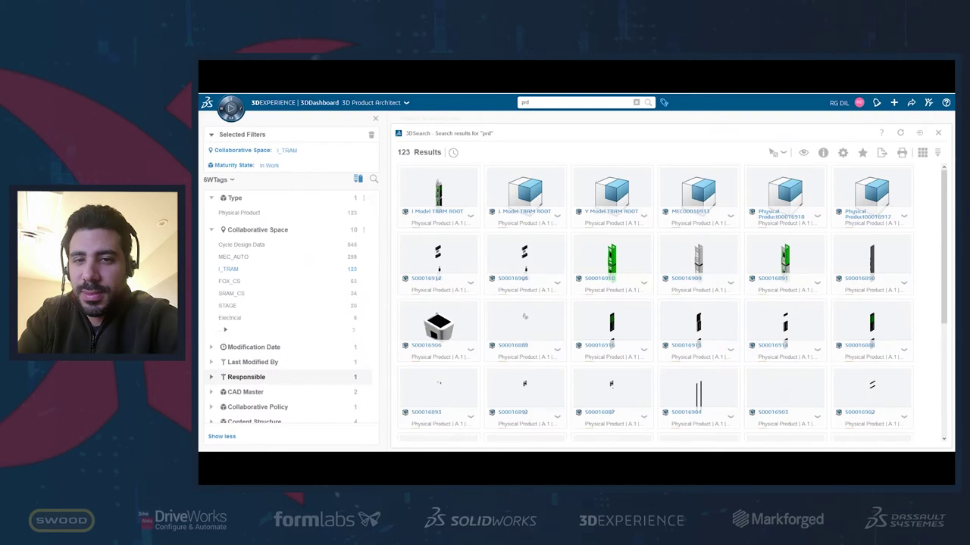
scroll(299, 291, "down", 2)
left_click(246, 316)
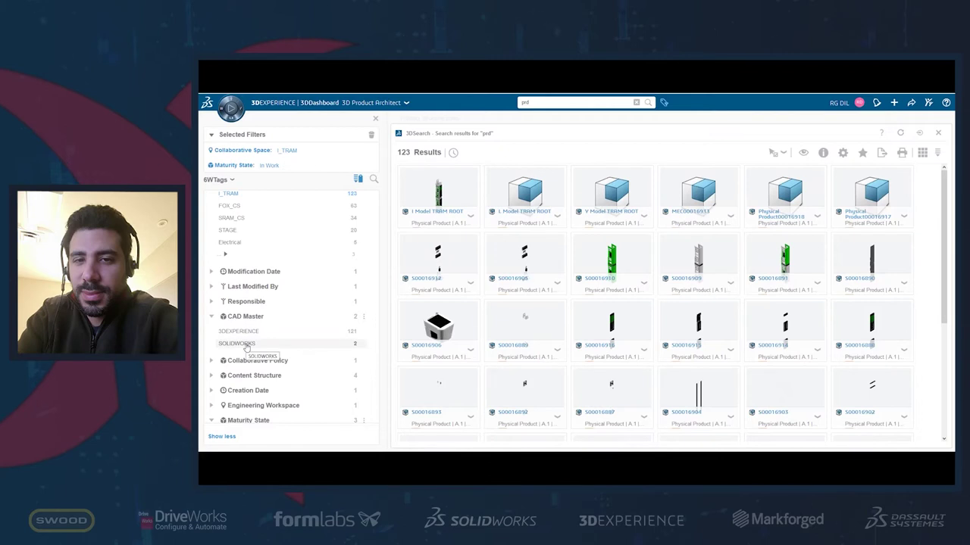
left_click(246, 345)
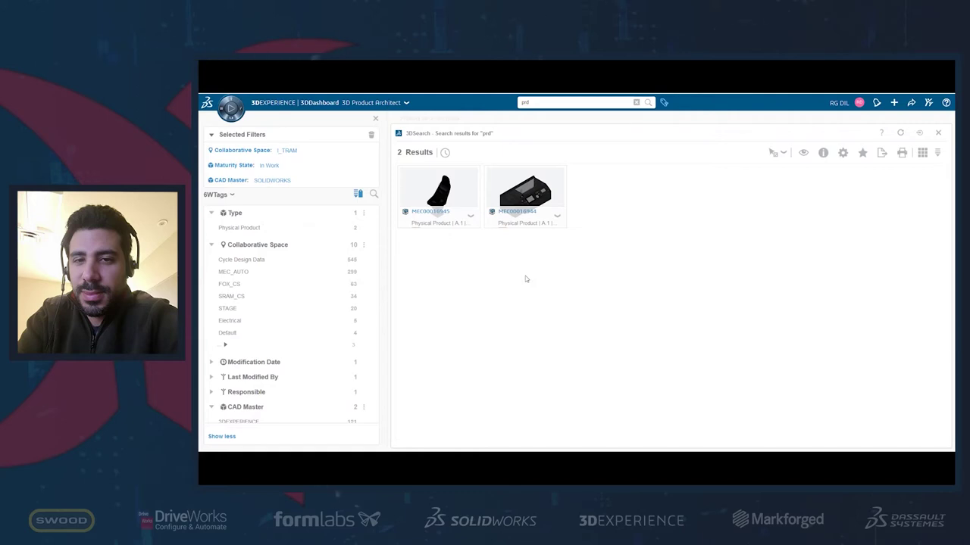
left_click(371, 137)
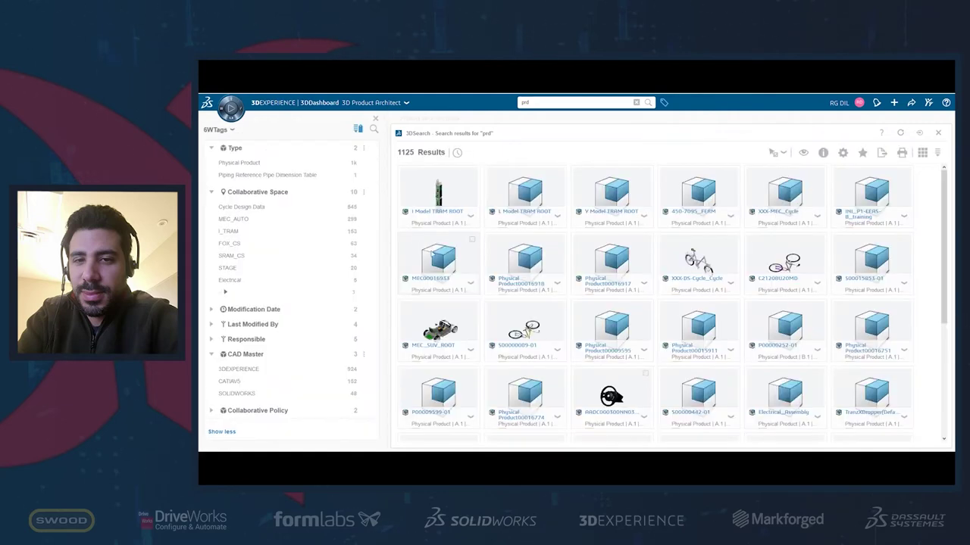
Search the platform for root, returning 33 results including I Model TRAM ROOT.
left_click(525, 103)
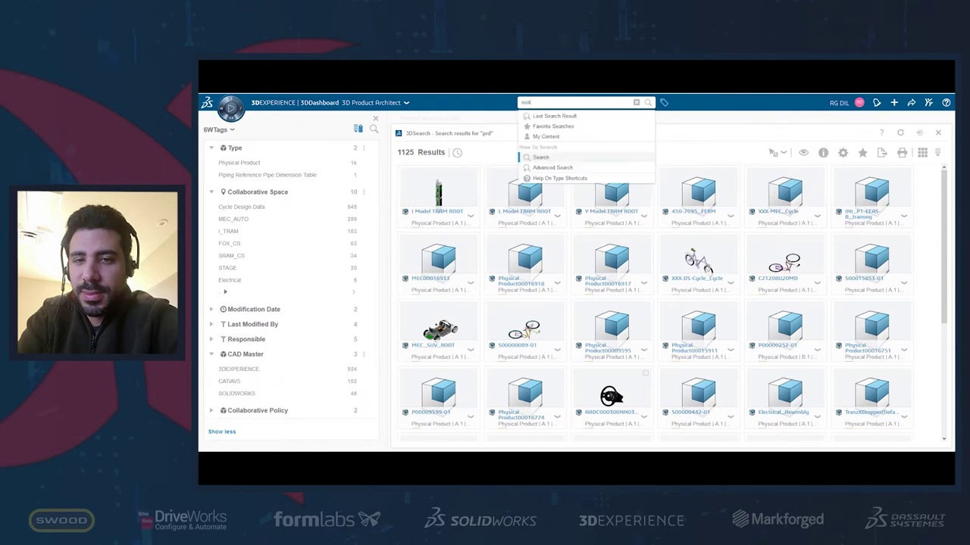
key("Return")
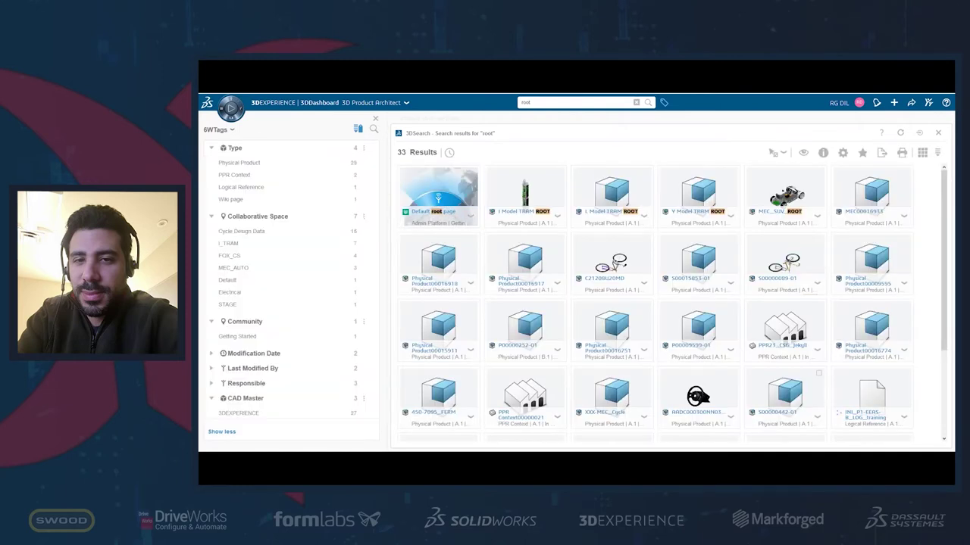
mouse_move(524, 195)
mouse_move(524, 195)
left_mouse_down()
mouse_move(447, 260)
mouse_move(390, 282)
left_mouse_up()
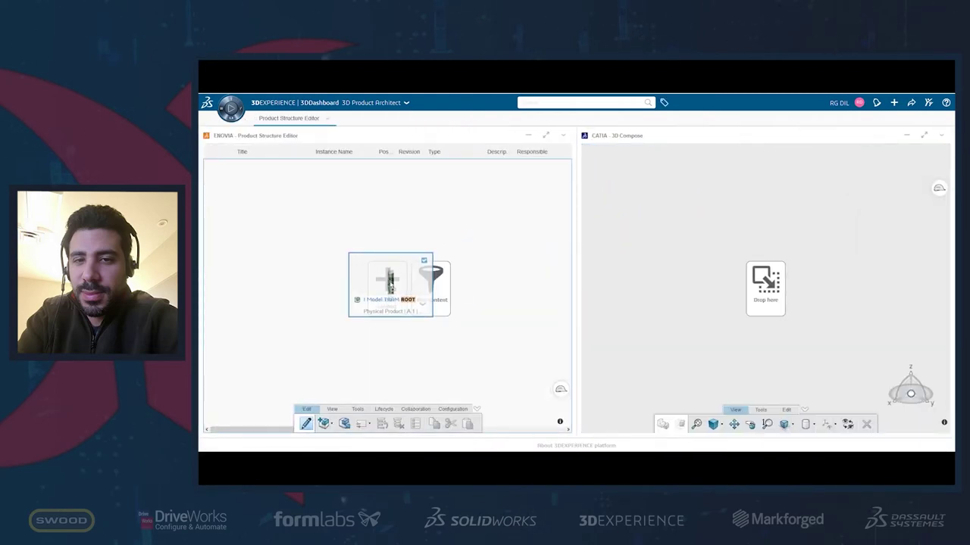
Load I Model TRAM ROOT into the editor and orbit the tram to a three-quarter view.
left_click_drag(390, 282, 390, 282)
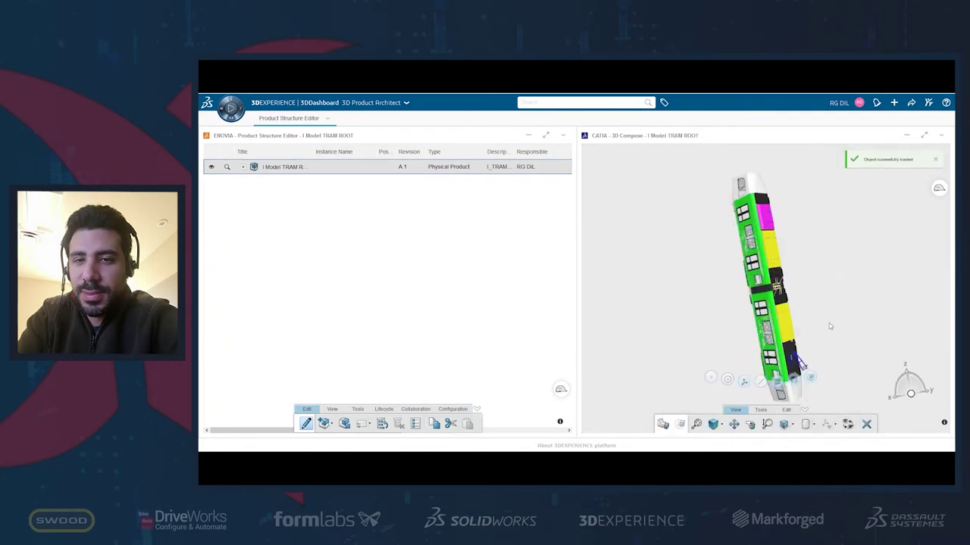
middle_click_drag(838, 352, 755, 234)
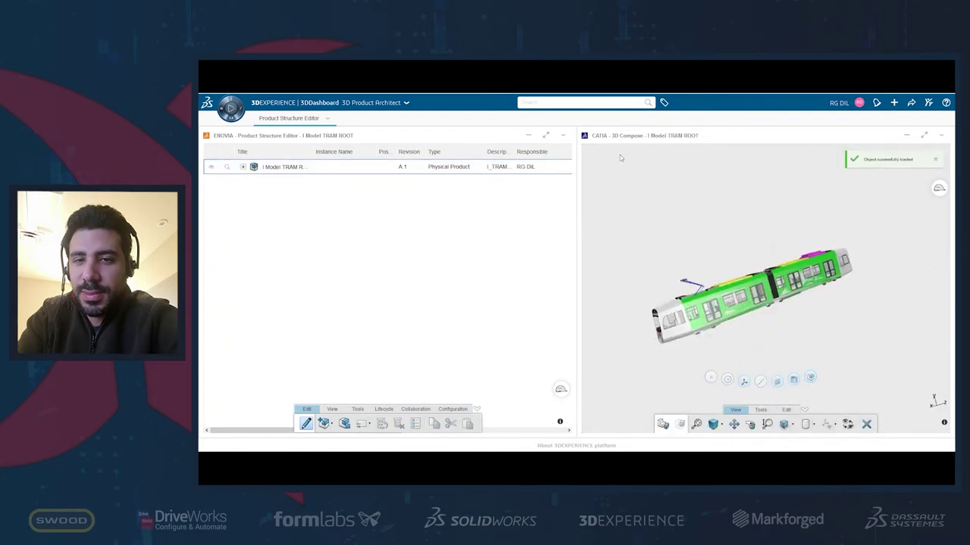
middle_click_drag(756, 234, 522, 18)
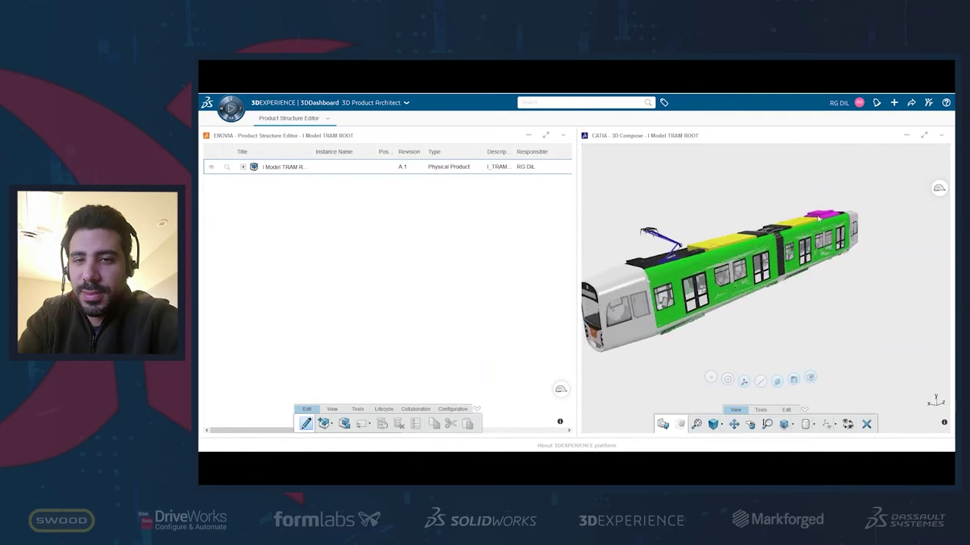
Expand the root's seven systems, highlight products S00016886–S00016890, and maximize the structure table.
left_click(243, 167)
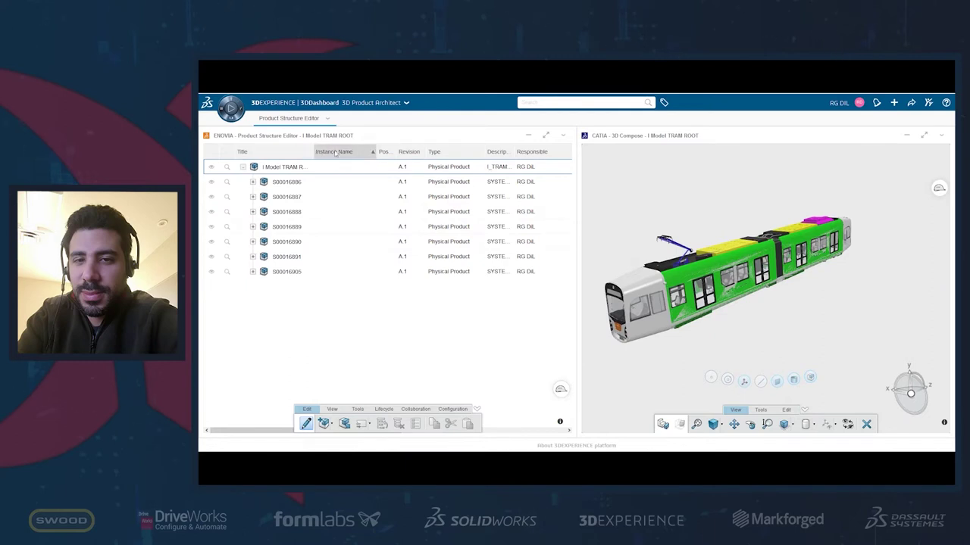
left_click_drag(313, 155, 355, 155)
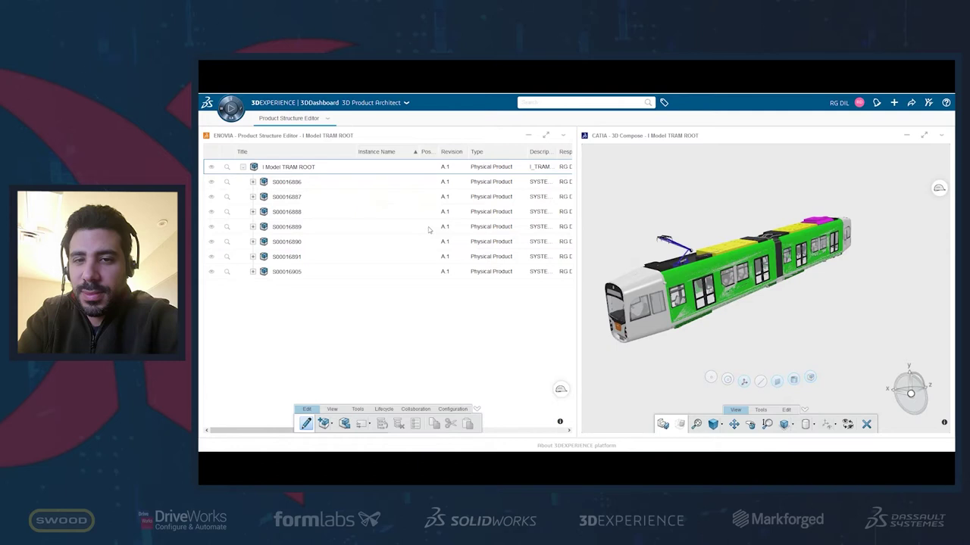
left_click(293, 187)
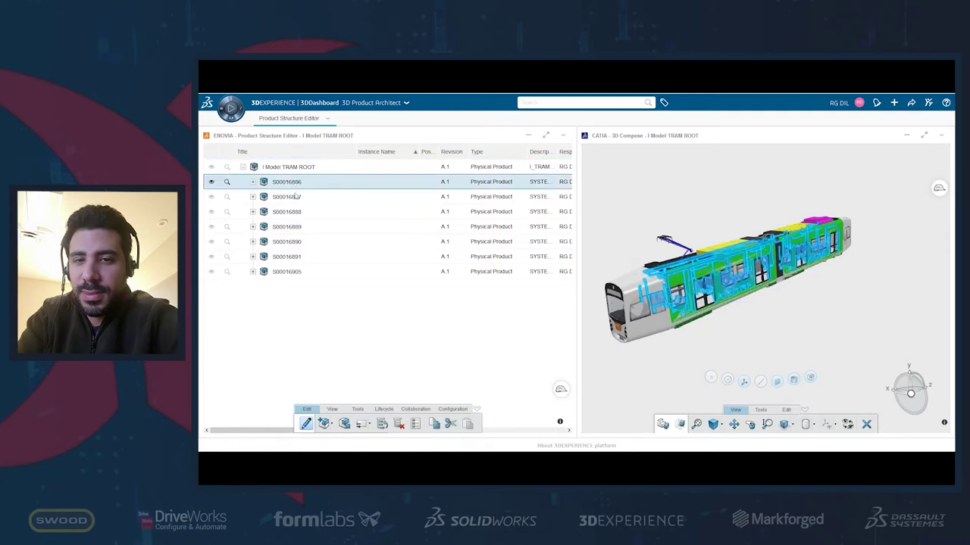
left_click(296, 198)
left_click(293, 212)
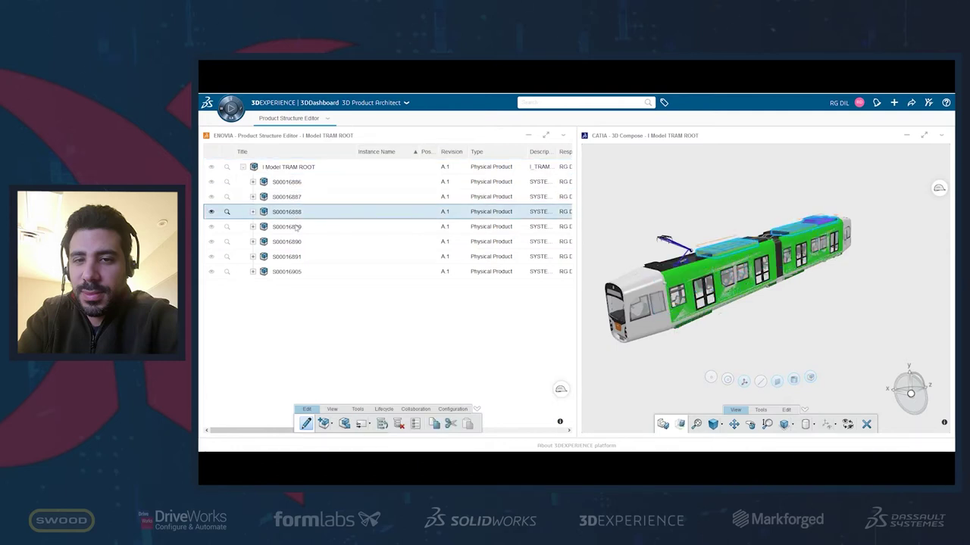
left_click(292, 227)
left_click(293, 242)
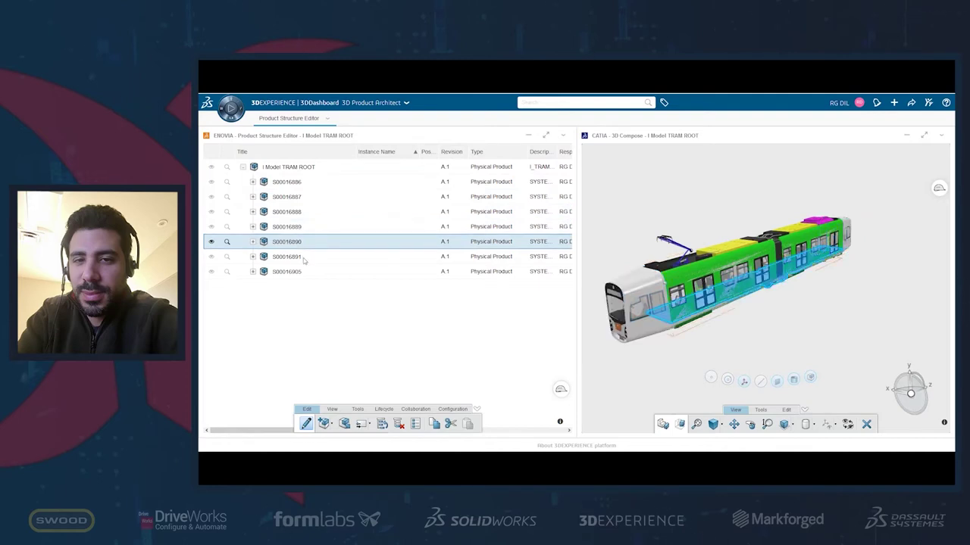
left_click(546, 137)
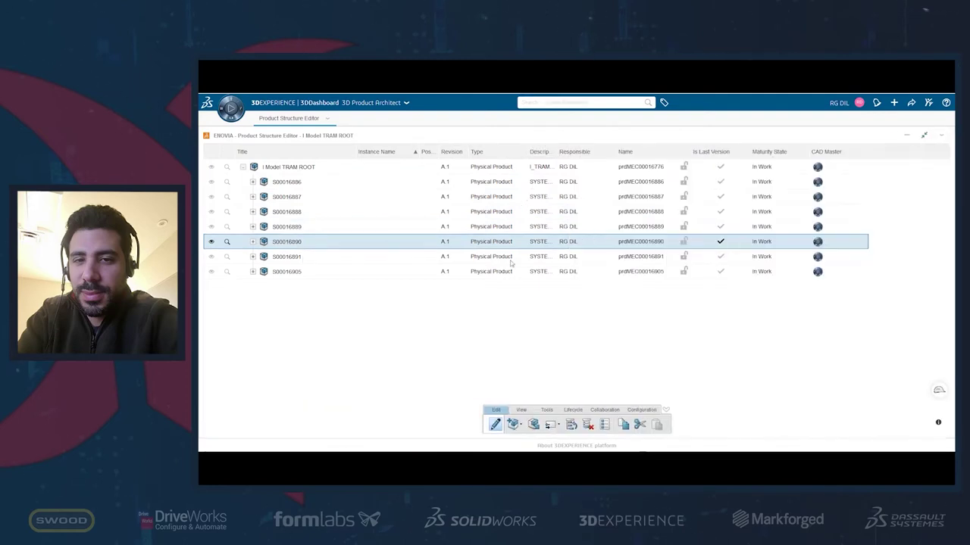
Order columns as Title, Description, Revision, Maturity State, CAD Master, and restore the 3D view.
left_click_drag(535, 155, 371, 154)
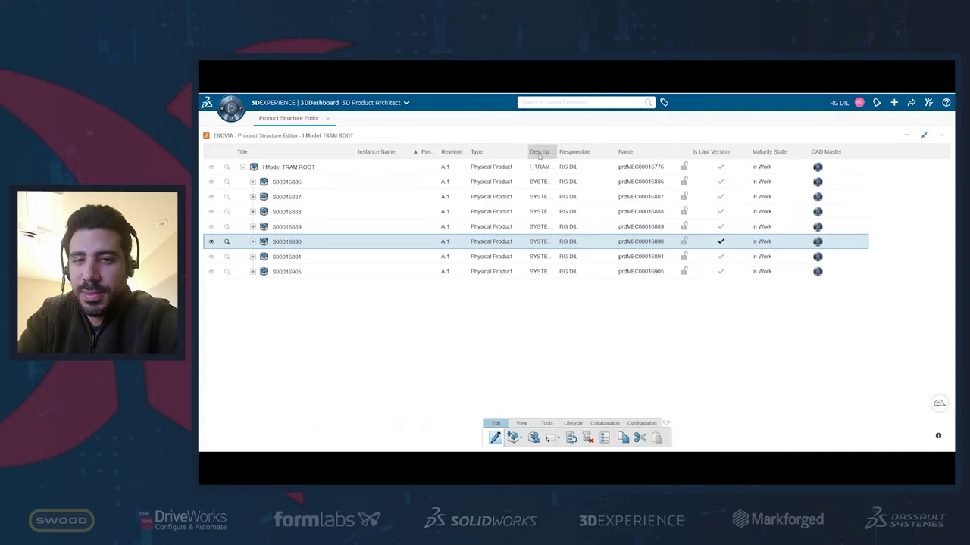
left_click_drag(480, 152, 402, 153)
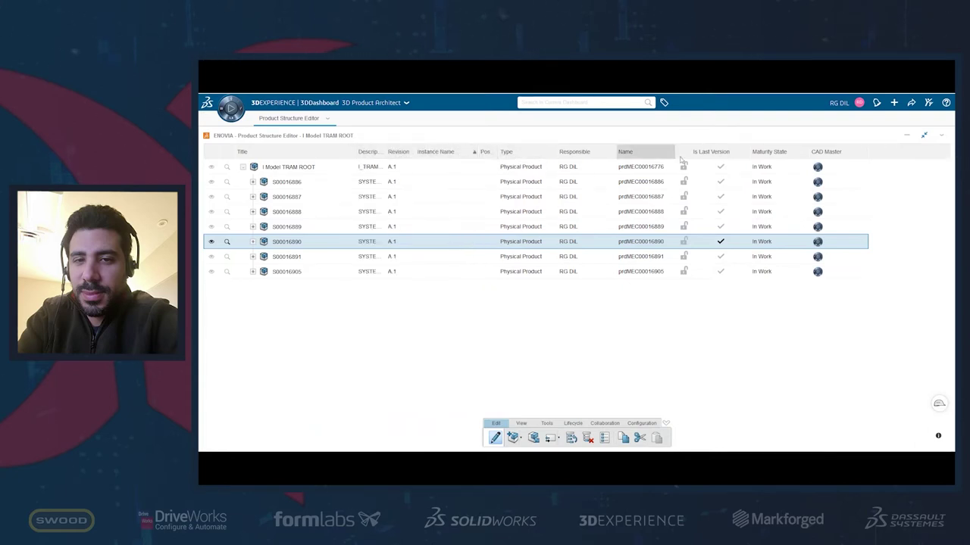
left_click_drag(767, 153, 424, 157)
left_click_drag(825, 151, 479, 159)
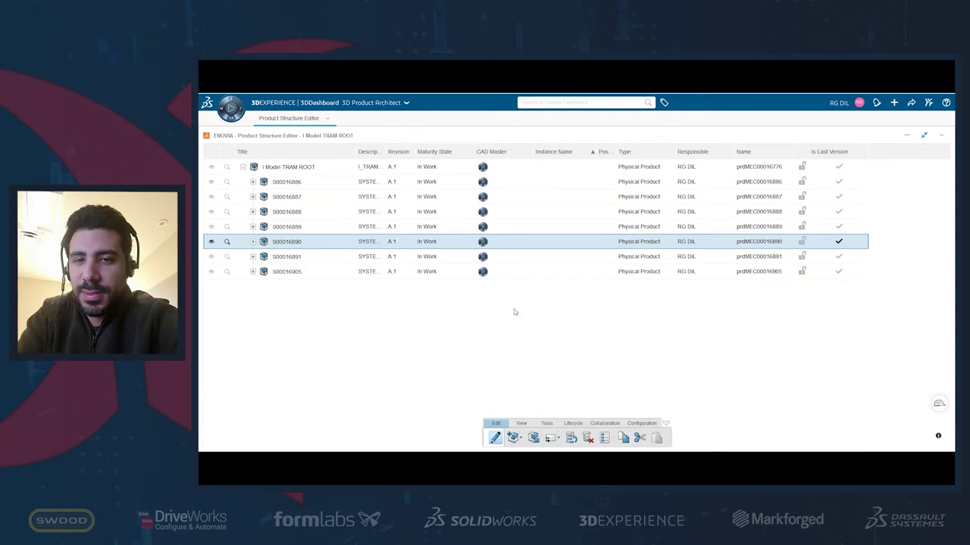
left_click_drag(444, 151, 430, 152)
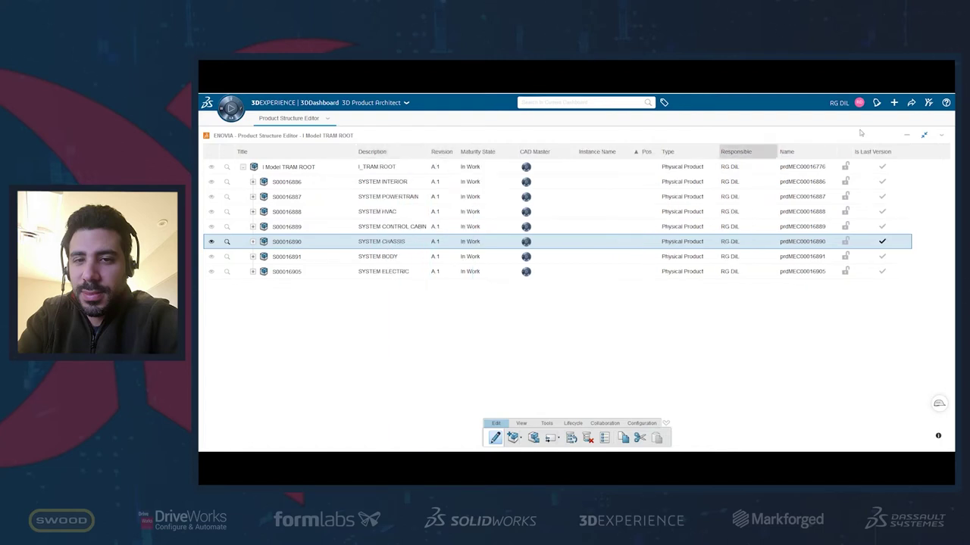
left_click(923, 134)
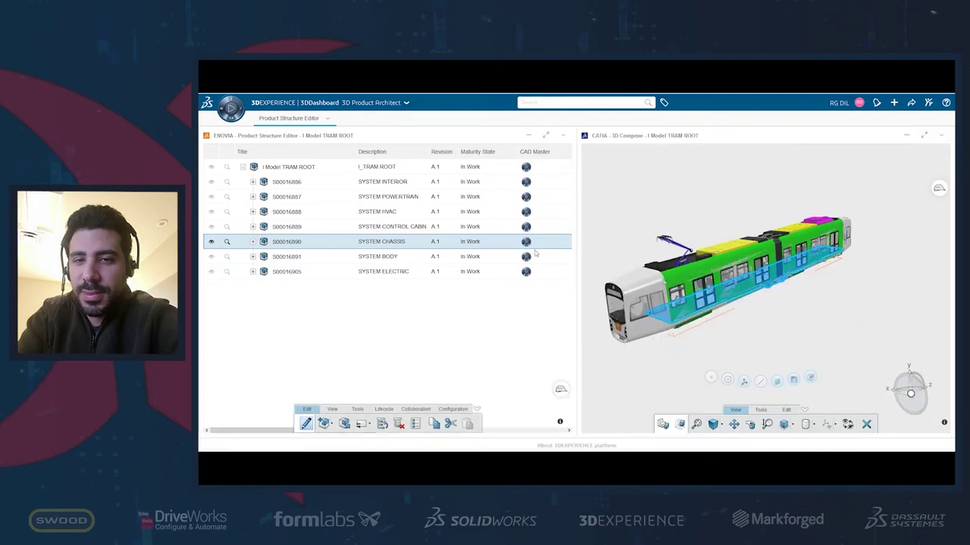
left_click(369, 186)
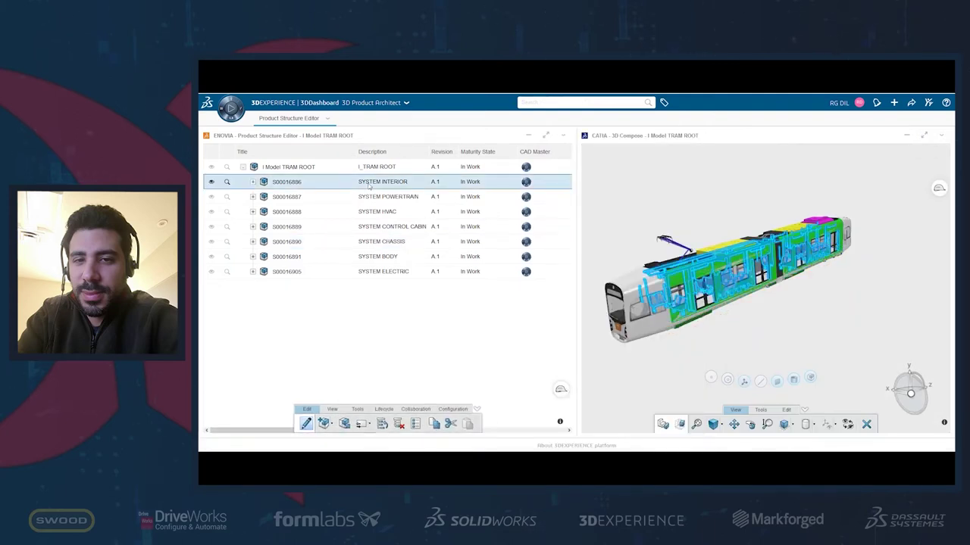
left_click(371, 197)
left_click(373, 215)
left_click(374, 229)
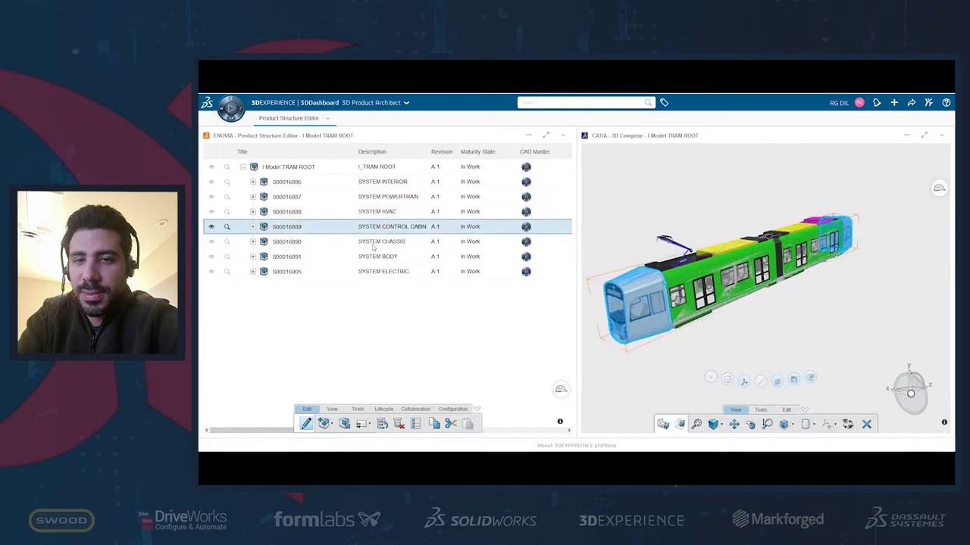
left_click(373, 242)
left_click(373, 259)
left_click(372, 270)
left_click(374, 257)
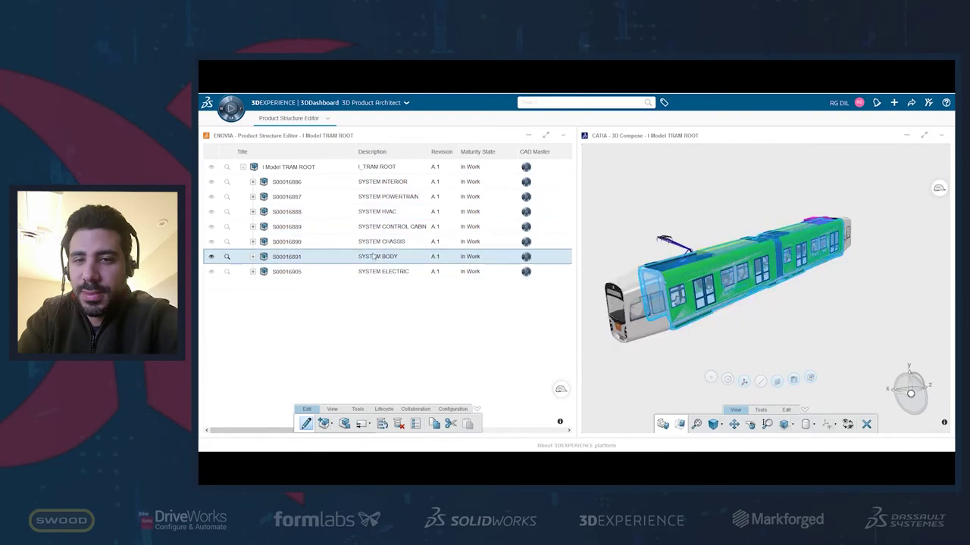
left_click(374, 242)
left_click(375, 226)
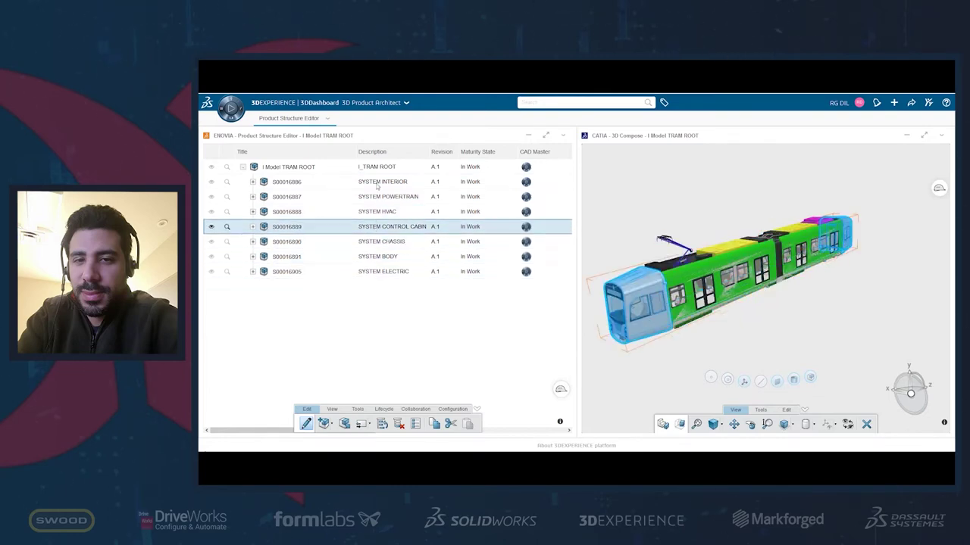
left_click(377, 170)
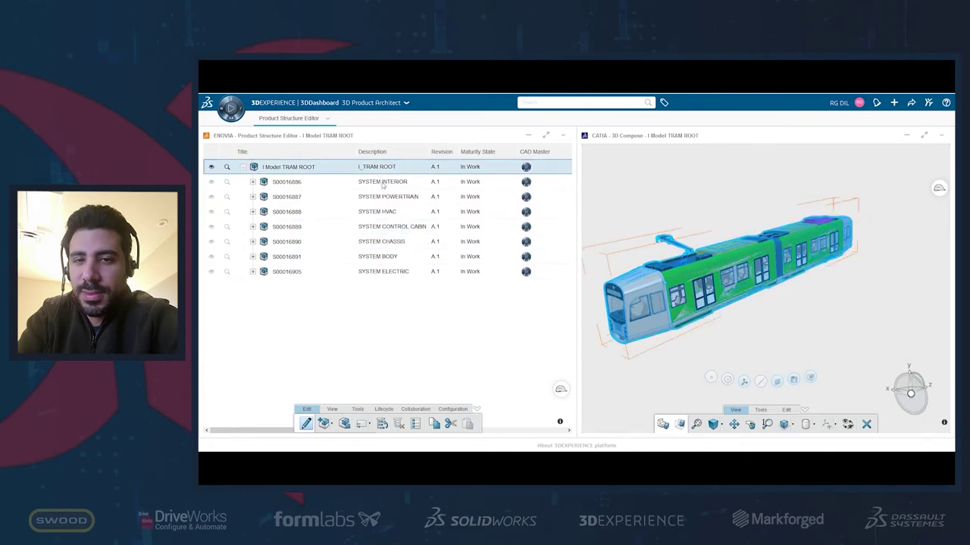
left_click(383, 184)
left_click(383, 200)
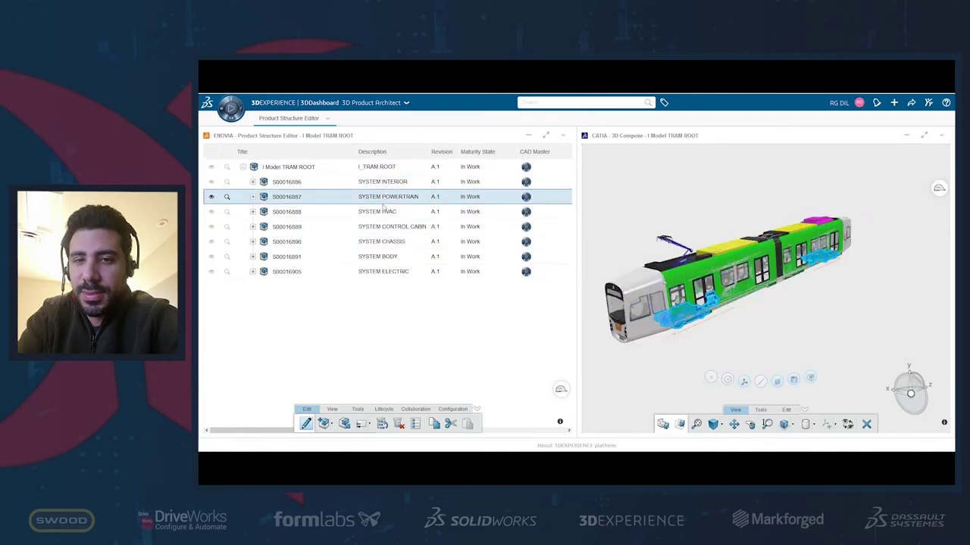
left_click(383, 215)
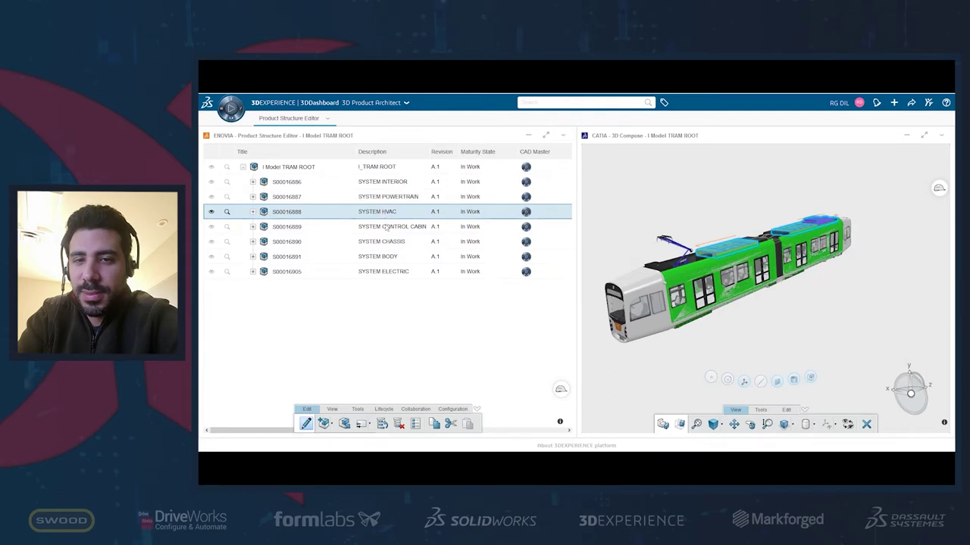
left_click(387, 229)
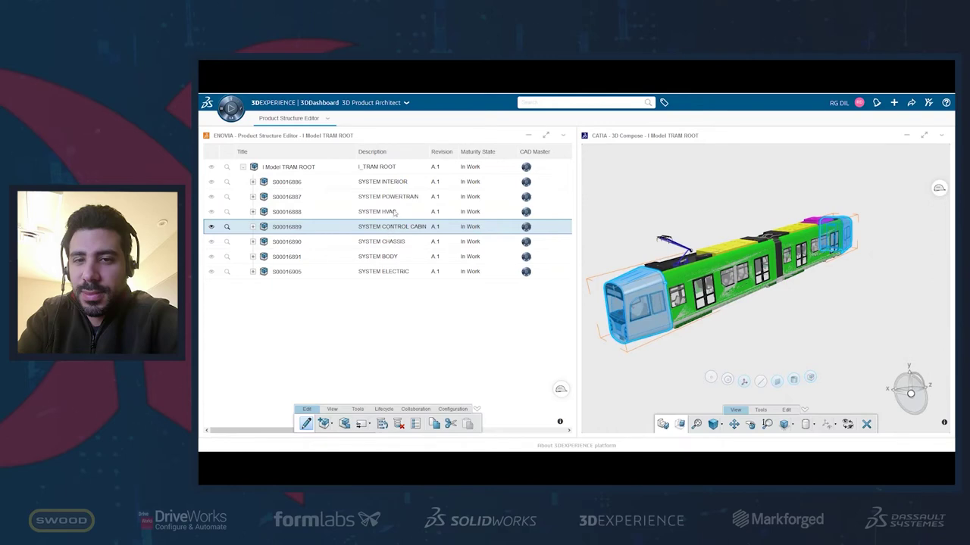
left_click(395, 214)
left_click(399, 185)
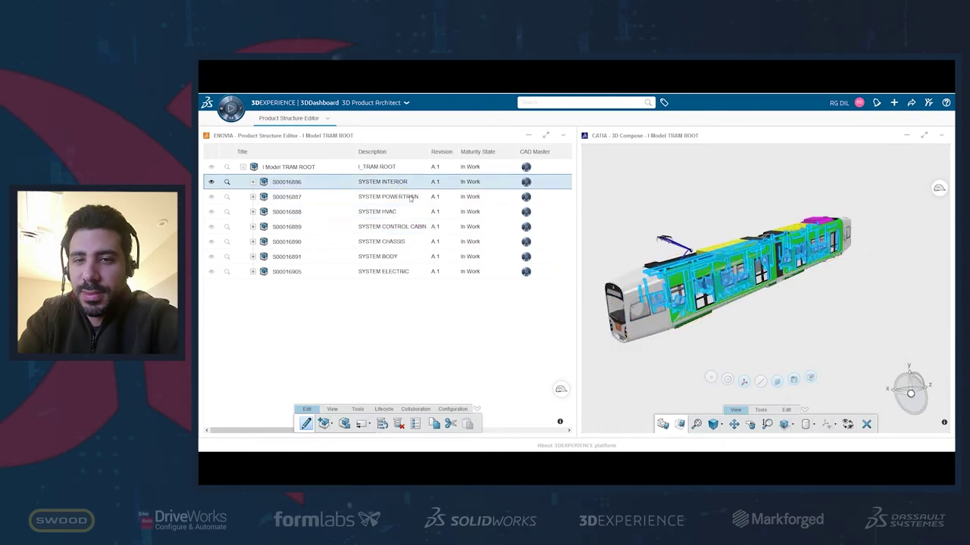
left_click(409, 197)
left_click(409, 212)
left_click(399, 243)
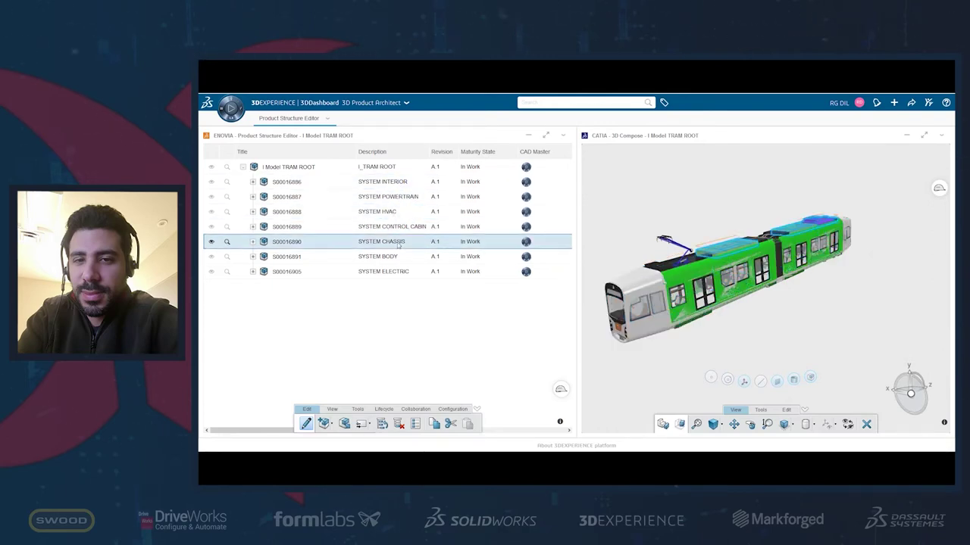
left_click(392, 259)
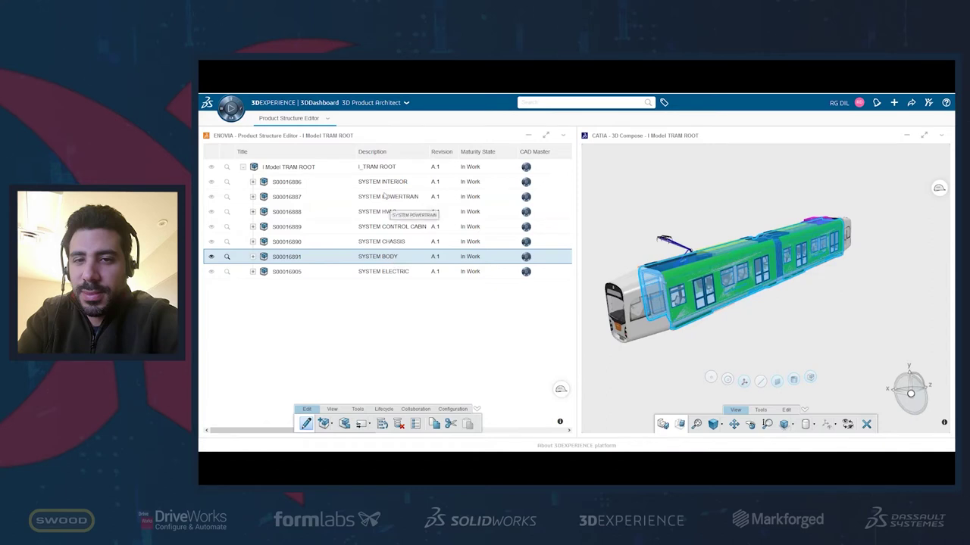
left_click(742, 307)
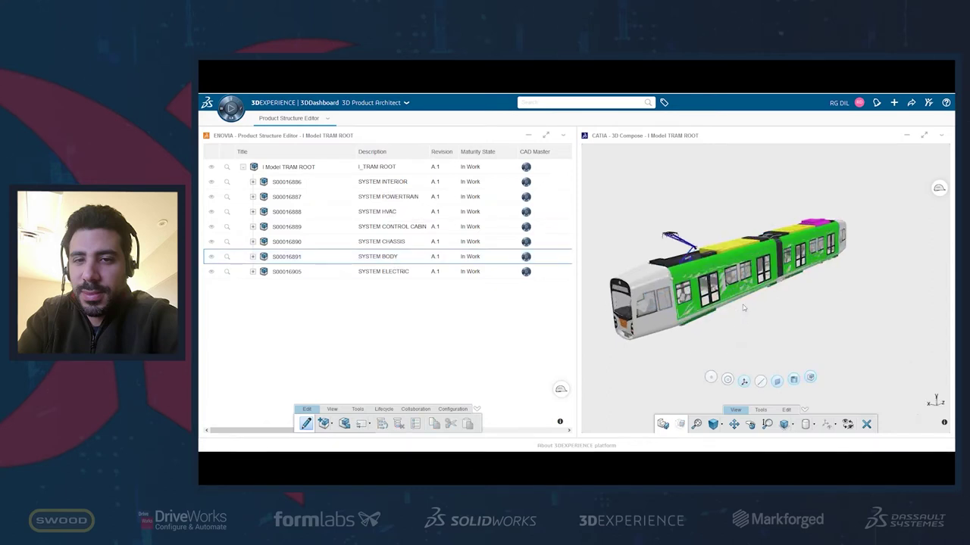
Create a section plane cutting through the tram's front car.
middle_click_drag(742, 304, 786, 300)
left_click(785, 300)
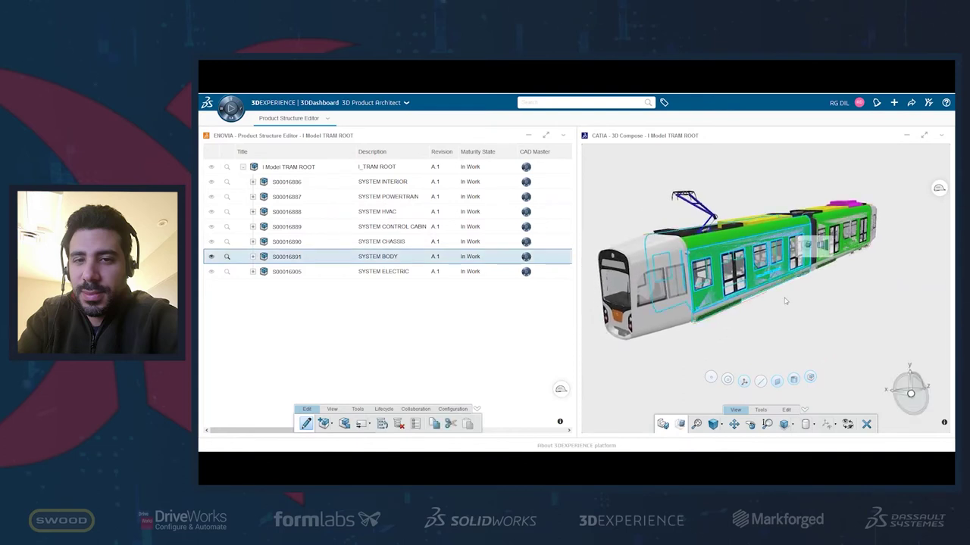
left_click(788, 313)
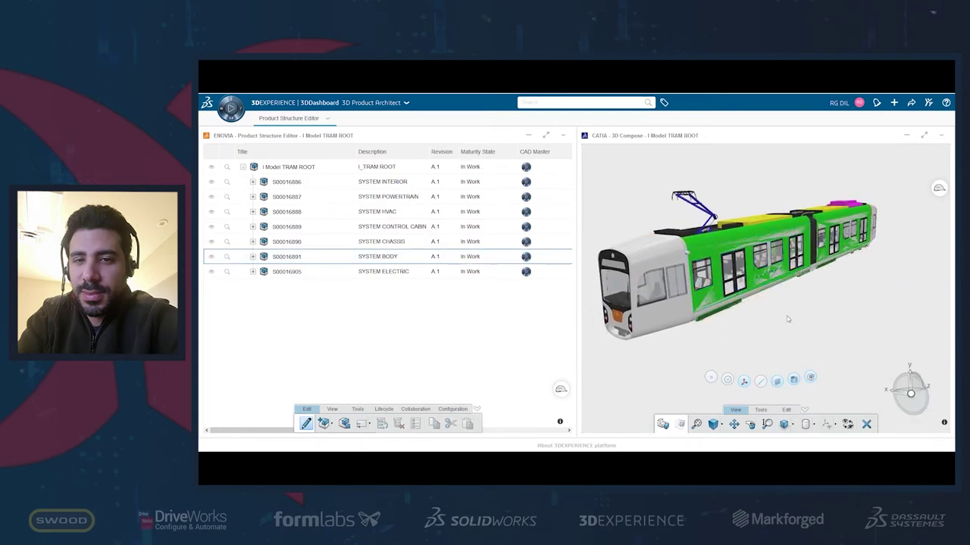
left_click(760, 410)
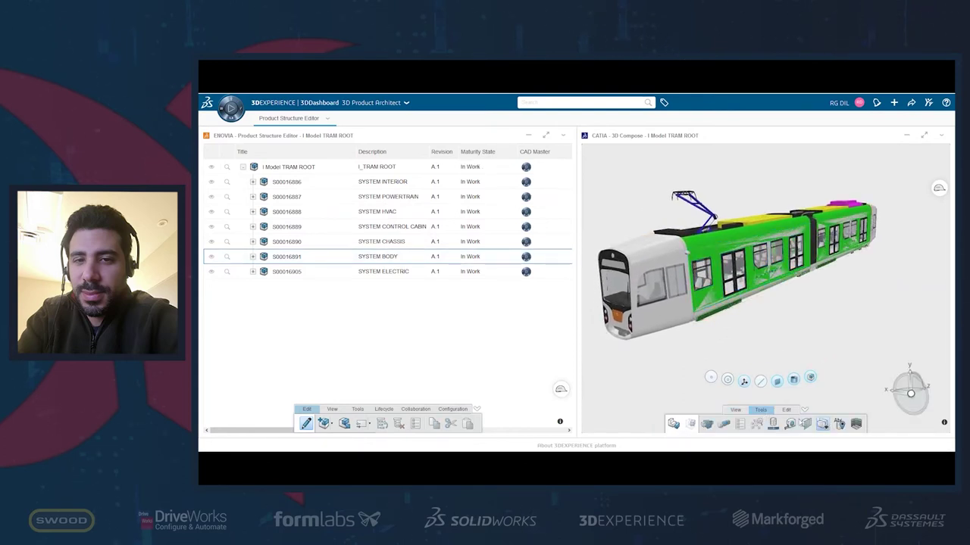
left_click(806, 423)
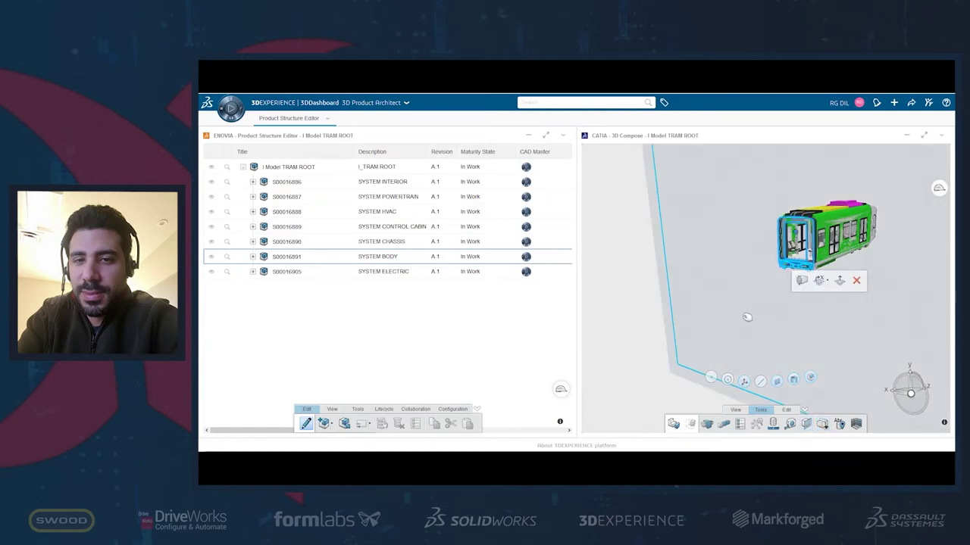
middle_click_drag(744, 317, 684, 325)
left_click(727, 257)
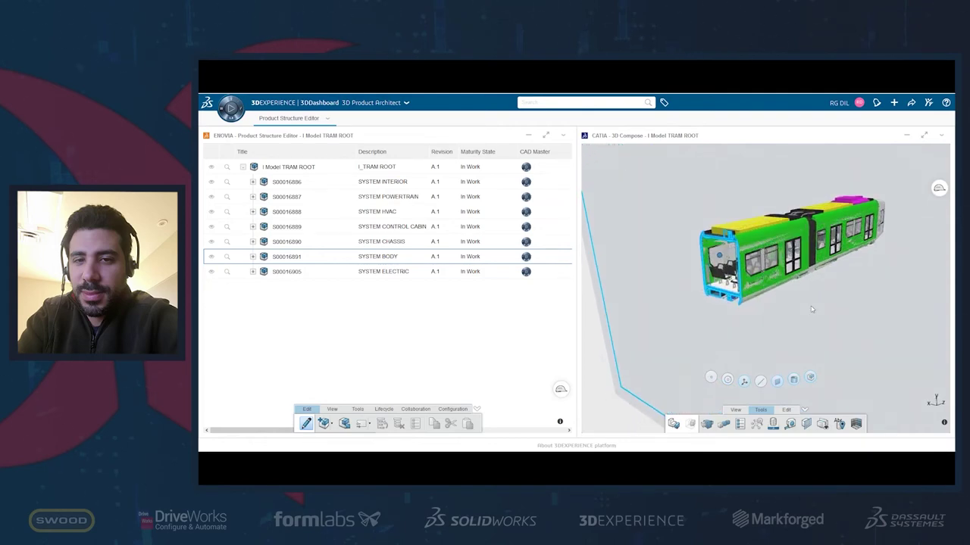
left_click(772, 419)
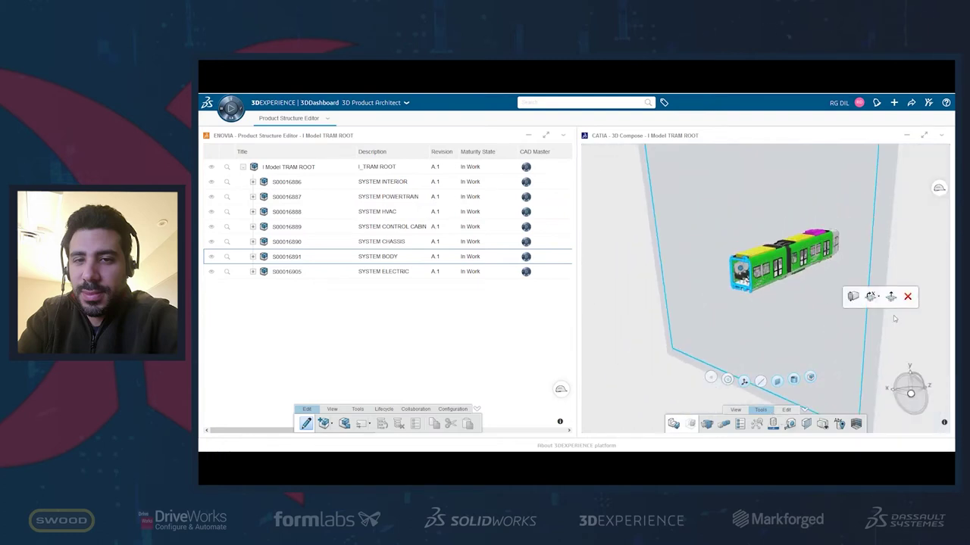
Remove the section, orbit toward the front end, and maximize the structure table.
left_click(732, 313)
middle_click_drag(752, 335, 804, 307)
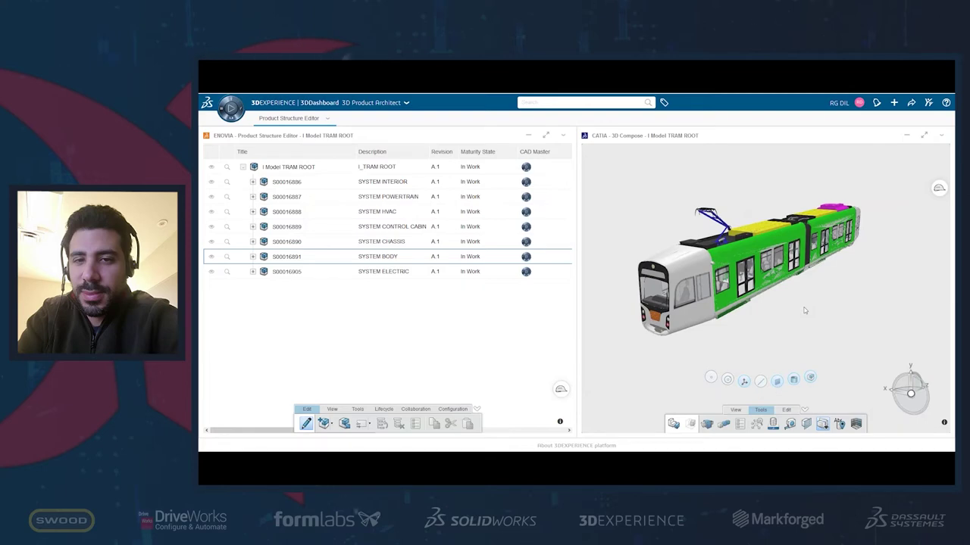
middle_click_drag(674, 216, 695, 198)
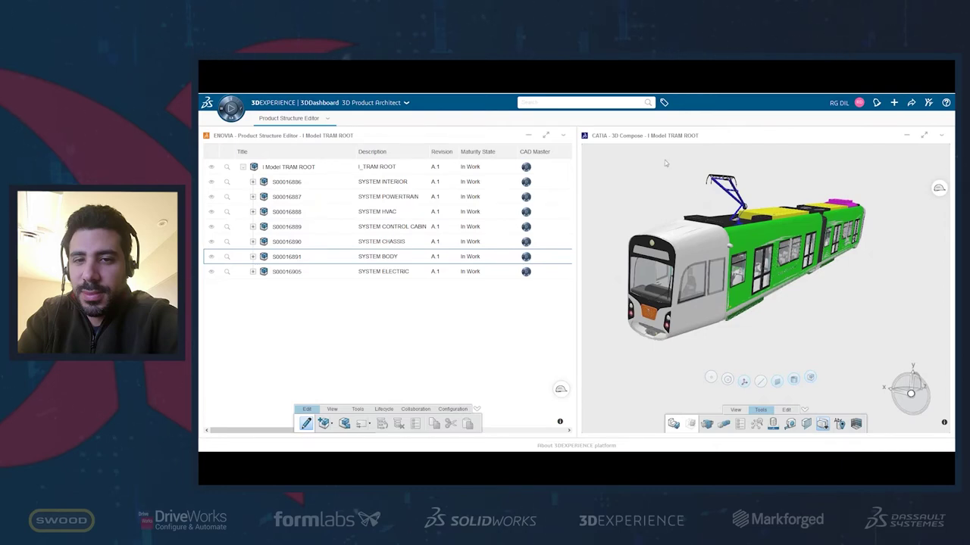
left_click(545, 135)
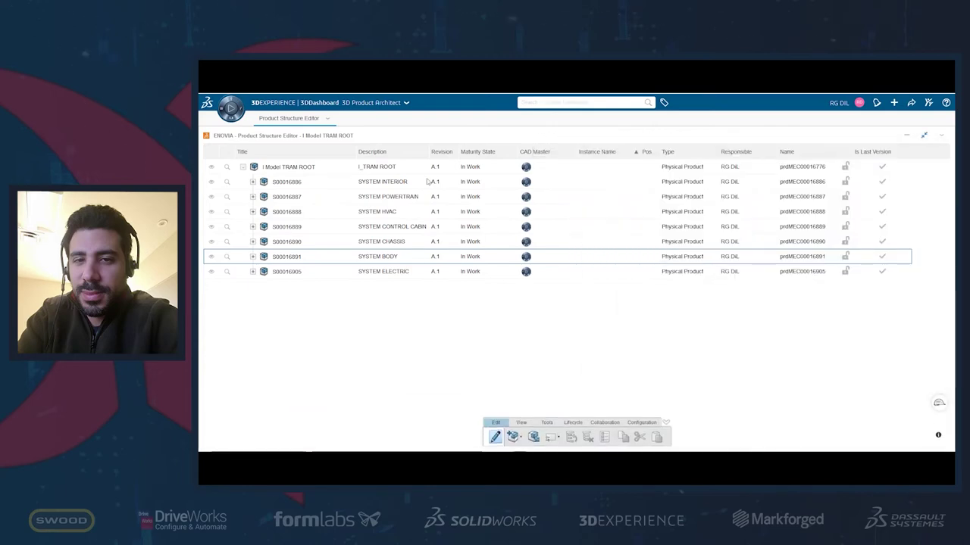
Open I Model TRAM ROOT's properties and list its attached documents.
left_click(434, 168)
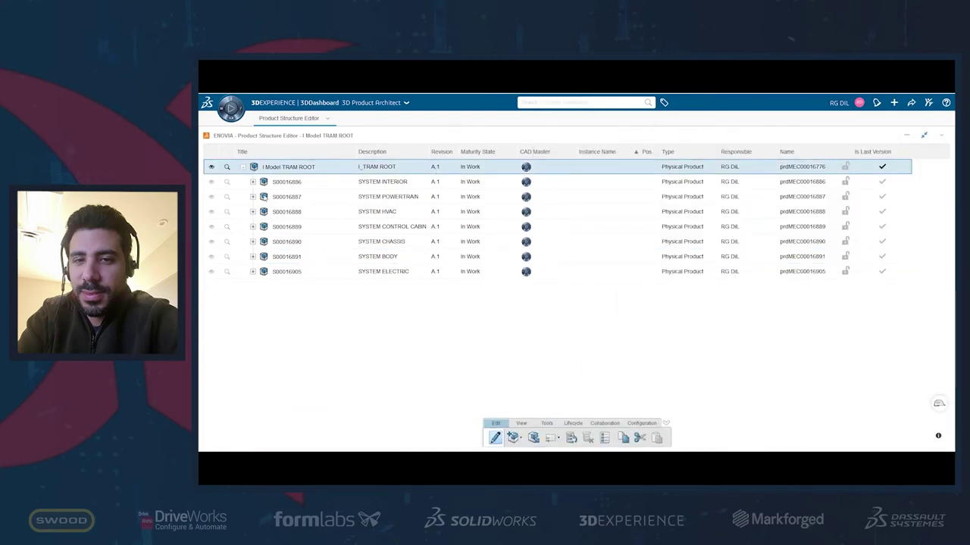
left_click(522, 423)
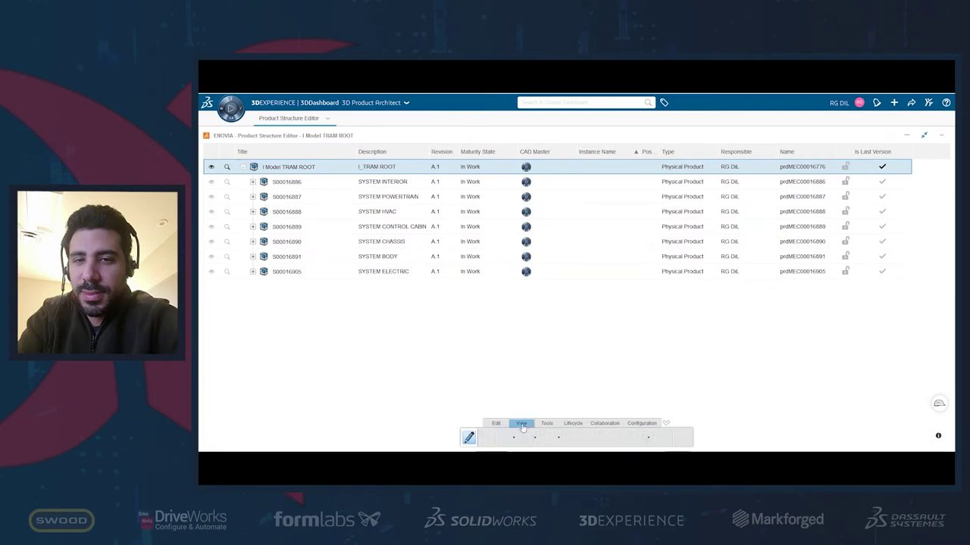
left_click(681, 439)
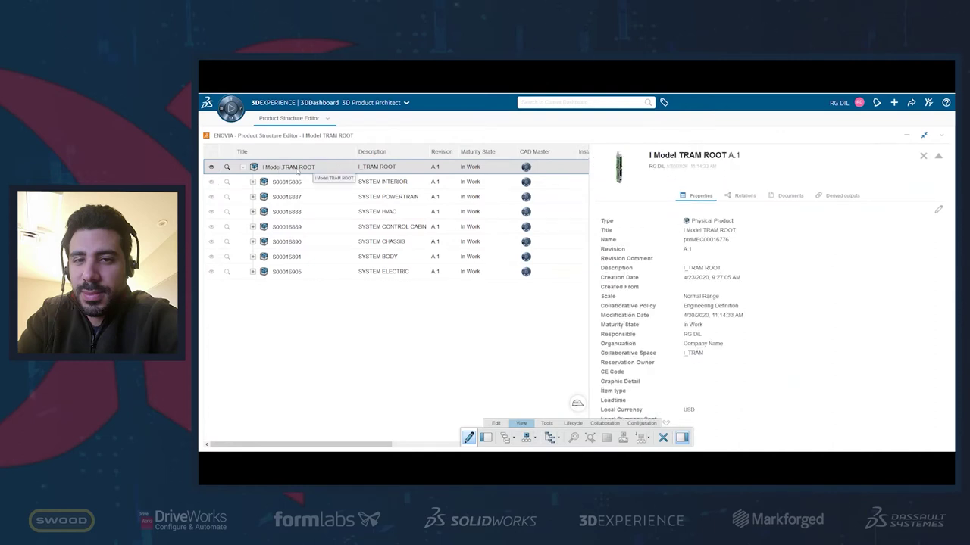
left_click(785, 202)
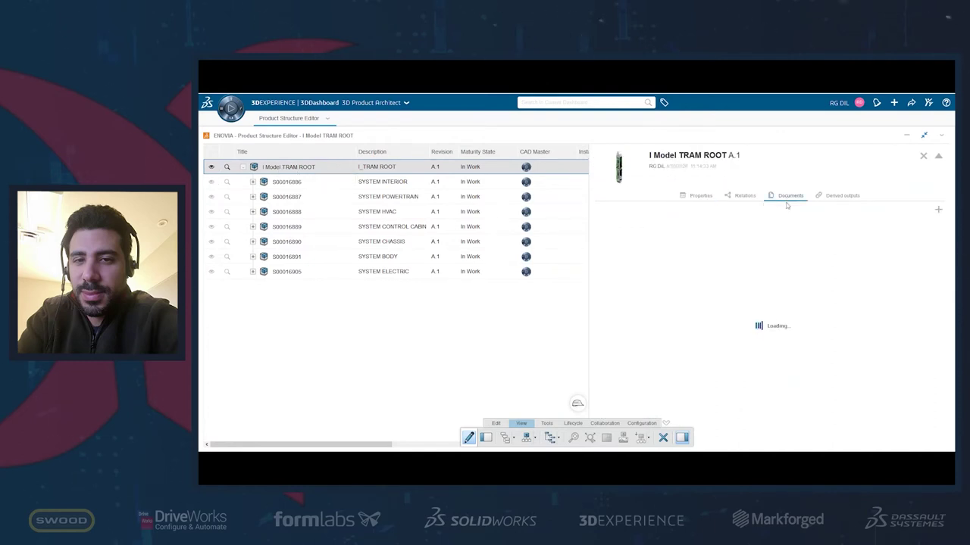
Download Promotional Tram Video, open it in VLC, and close the details panel.
left_click(933, 236)
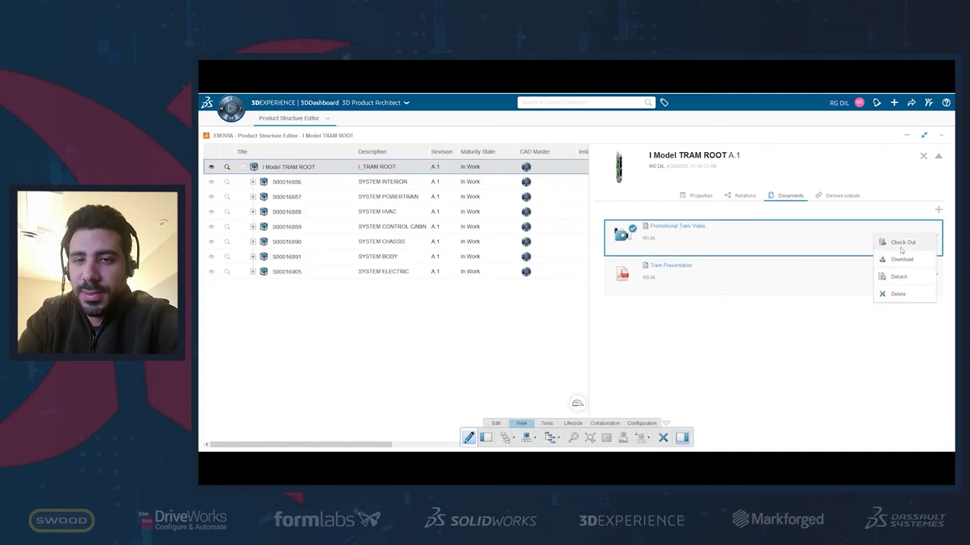
left_click(901, 259)
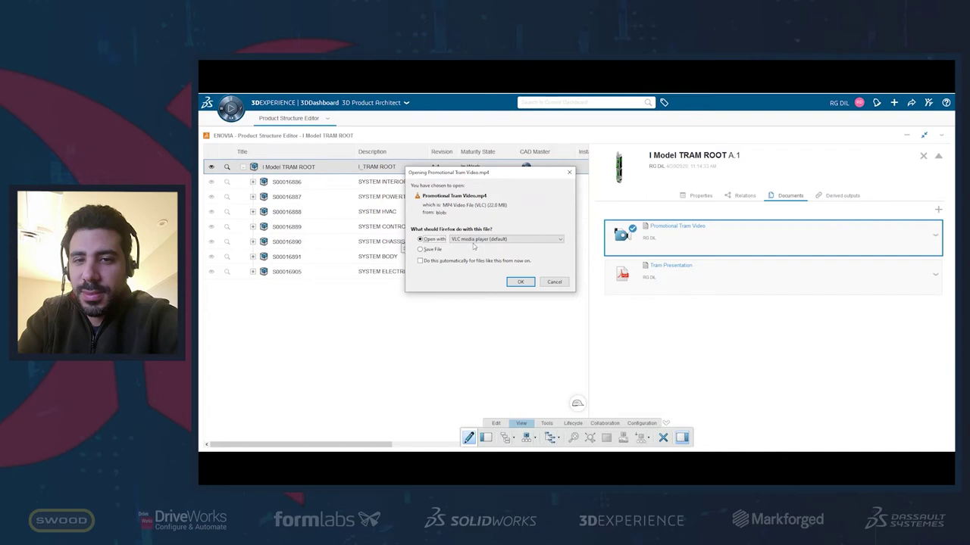
left_click(520, 282)
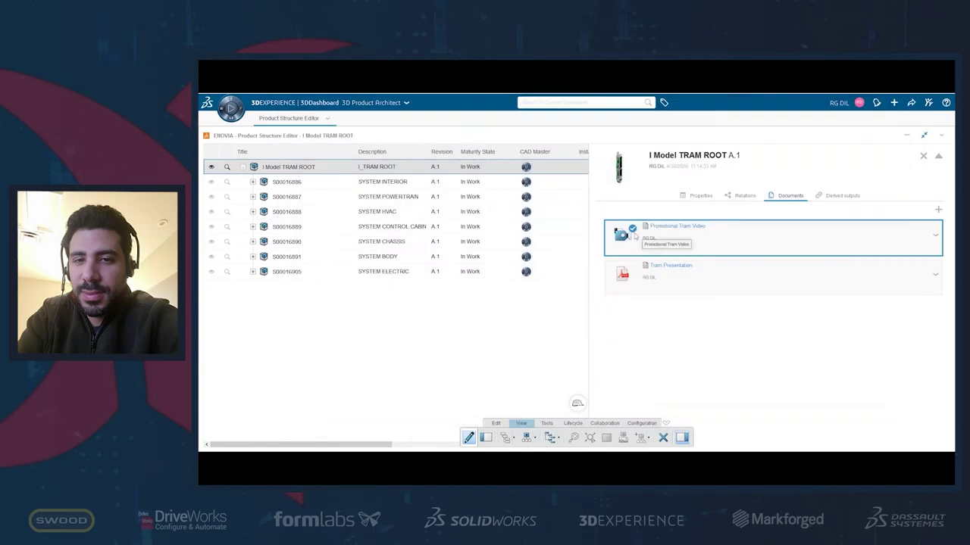
left_click(923, 156)
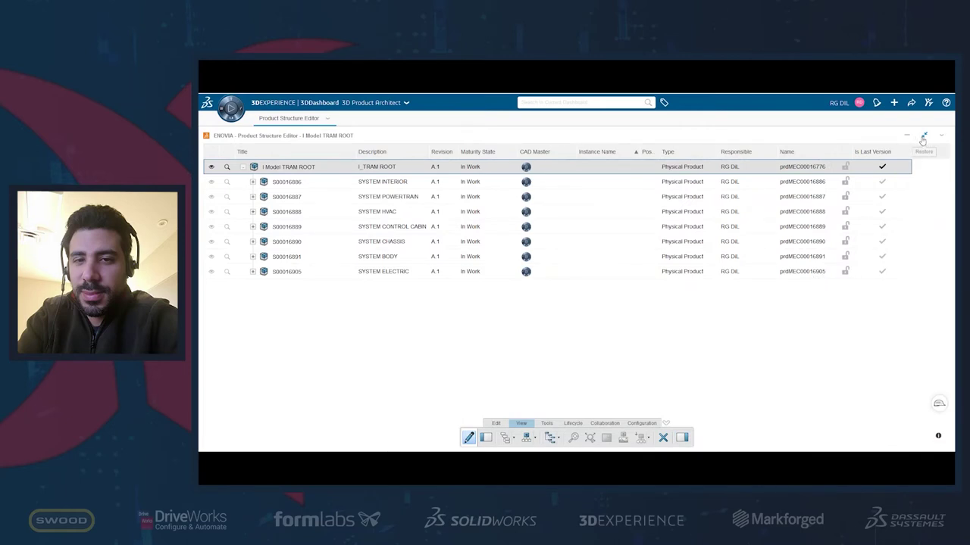
Restore the 3D view, explode the tram, and highlight the interior, powertrain, HVAC and cabin systems.
left_click(923, 136)
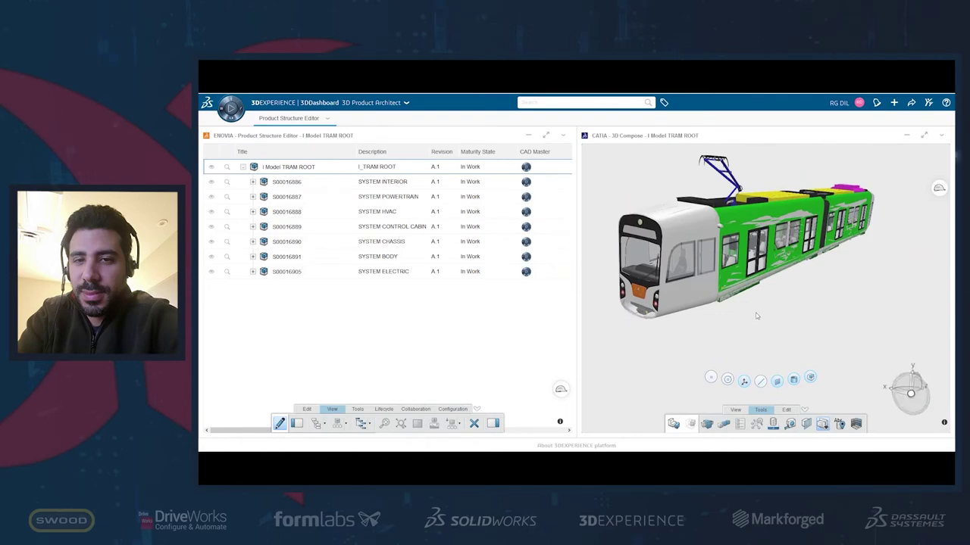
left_click(673, 423)
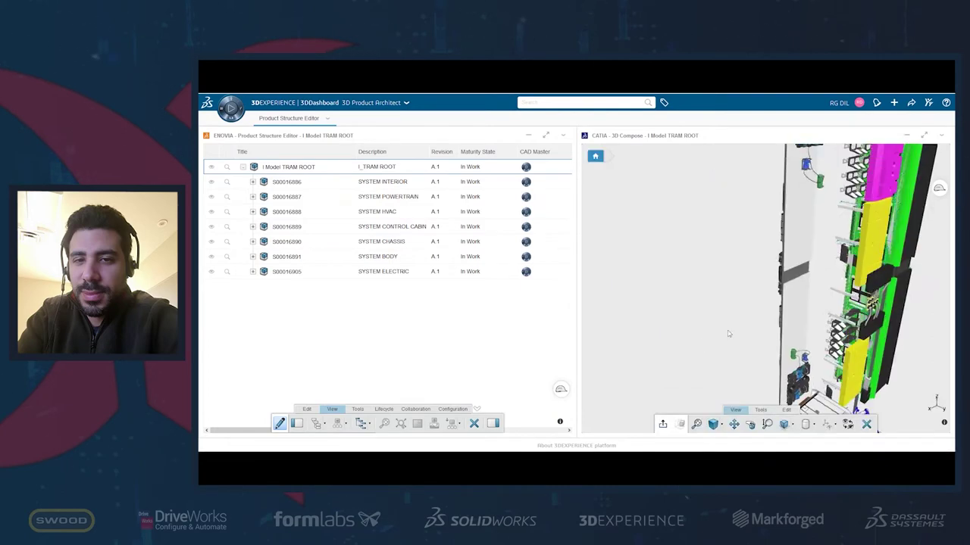
middle_click_drag(815, 280, 791, 244)
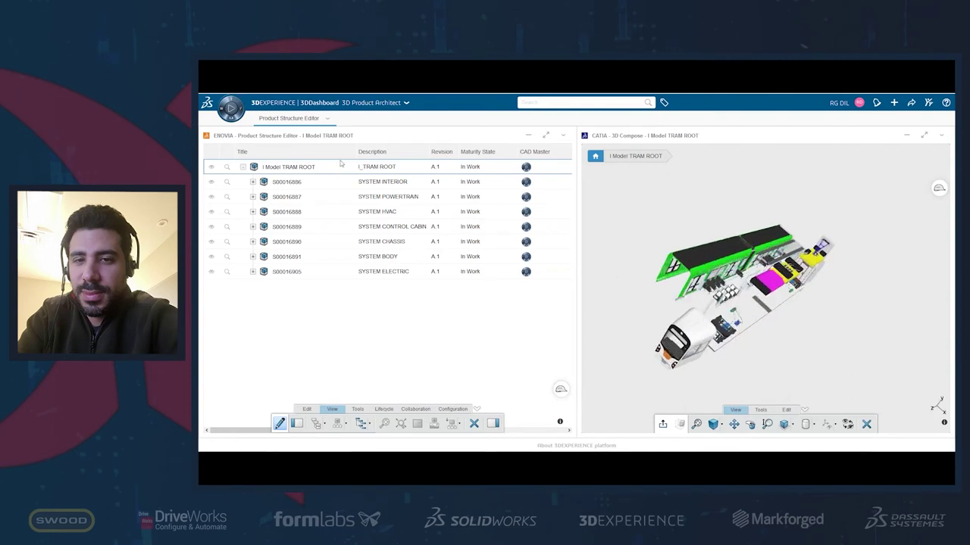
left_click(391, 186)
left_click(402, 197)
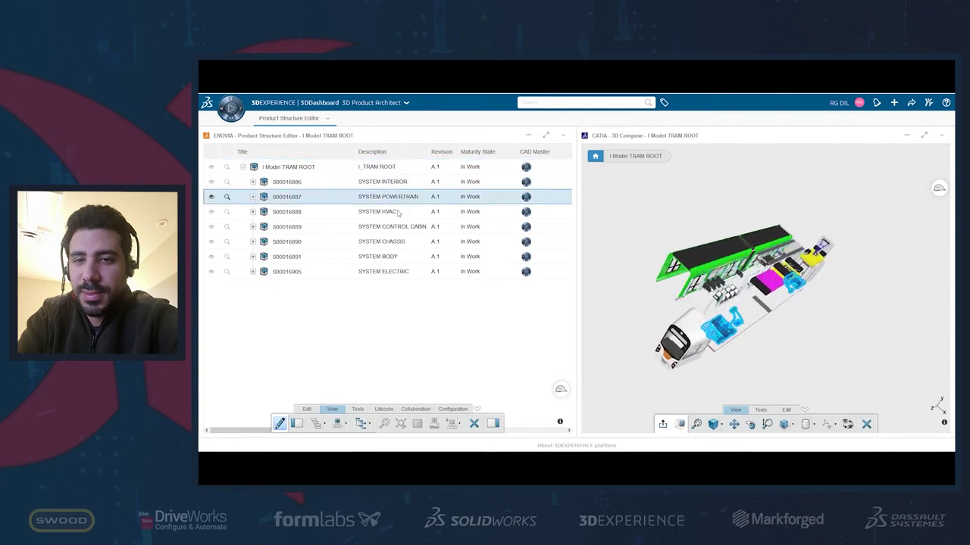
left_click(402, 212)
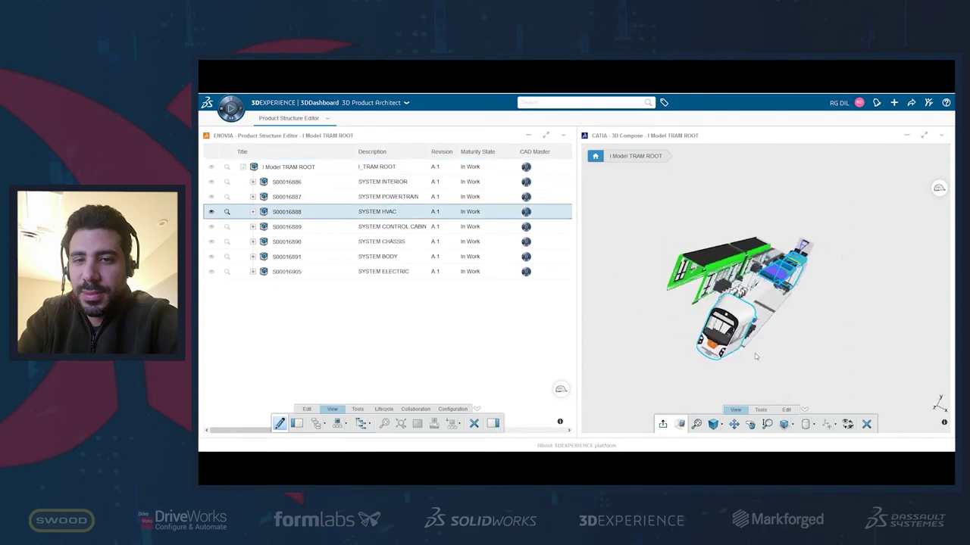
left_click(401, 227)
Isolate the green tram body in the 3D view.
left_click(719, 229)
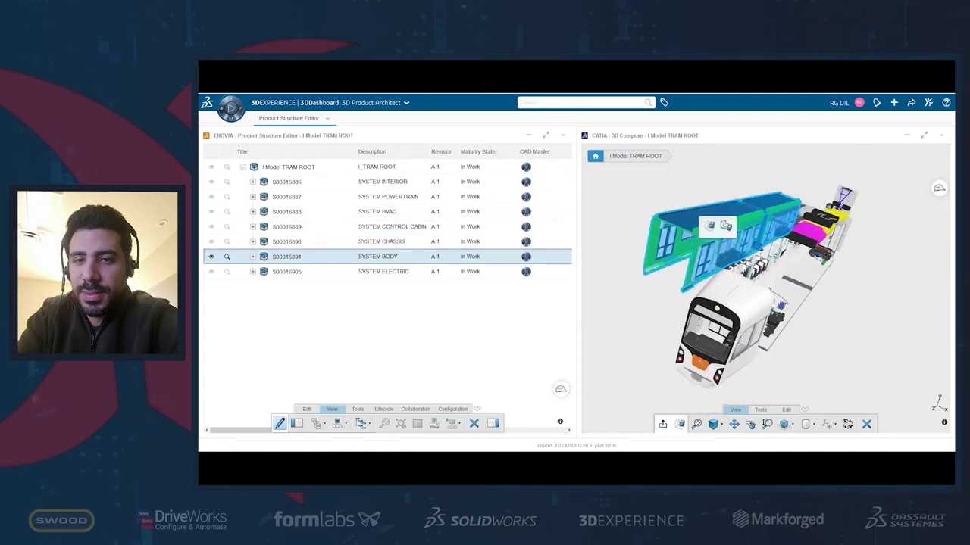
left_click(655, 286)
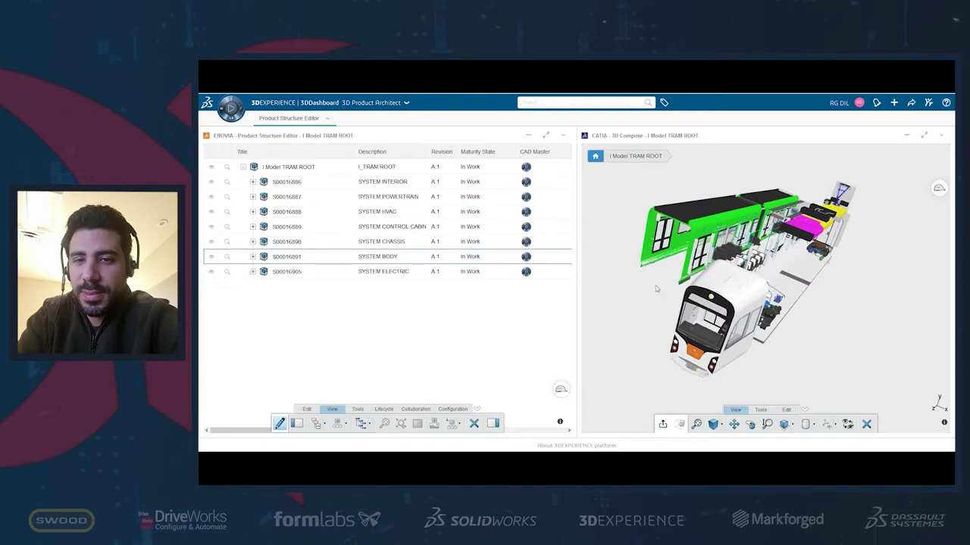
left_click(705, 229)
left_click(750, 195)
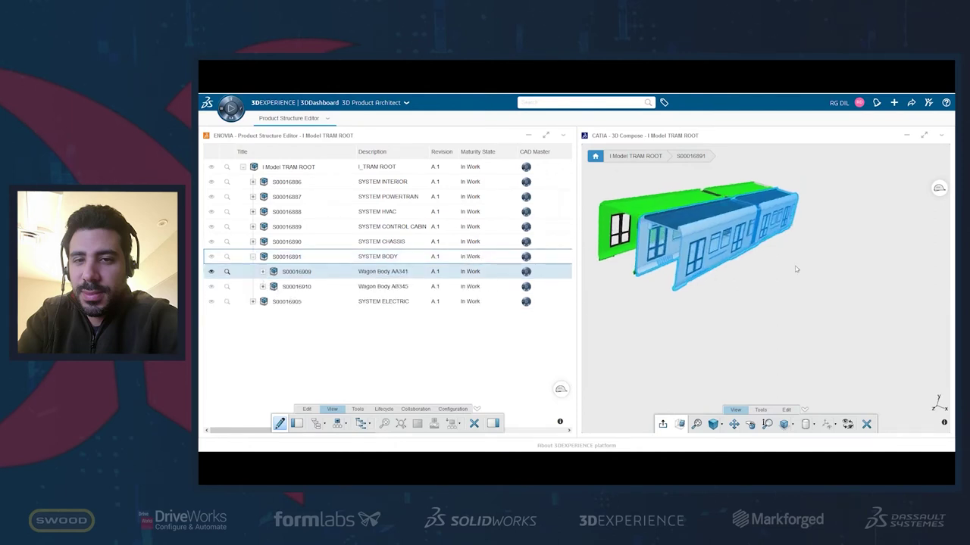
Zoom in on wagon bodies AA341 and AB345 and orbit around them.
left_click(432, 274)
double_click(716, 284)
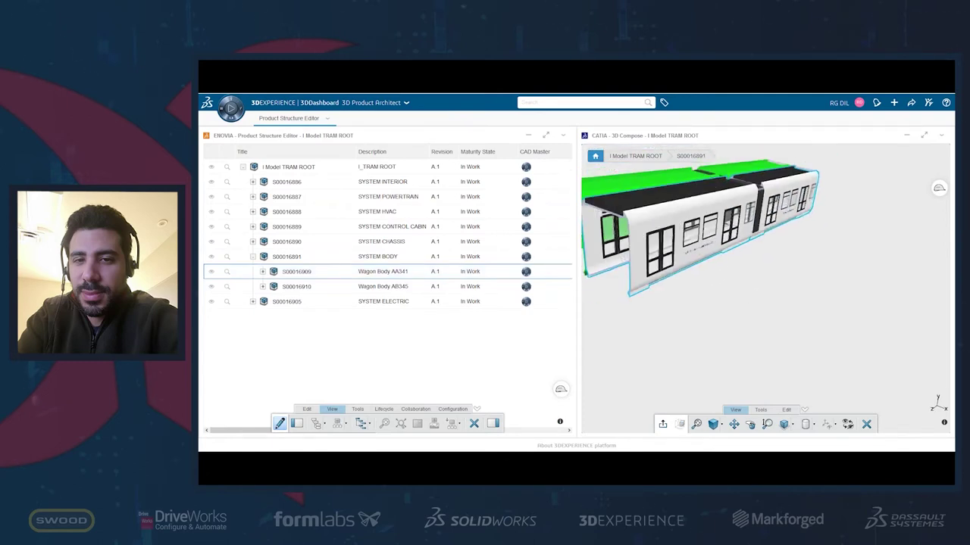
left_click(408, 287)
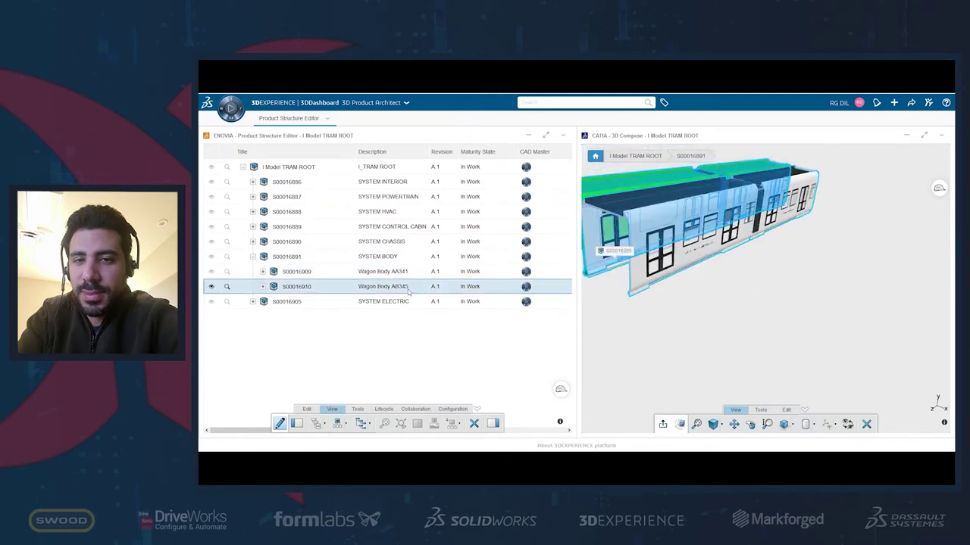
mouse_move(728, 288)
middle_mouse_down()
mouse_move(674, 306)
mouse_move(652, 295)
middle_mouse_up()
left_click(442, 286)
mouse_move(603, 245)
middle_mouse_down()
mouse_move(669, 315)
mouse_move(747, 227)
mouse_move(721, 250)
middle_mouse_up()
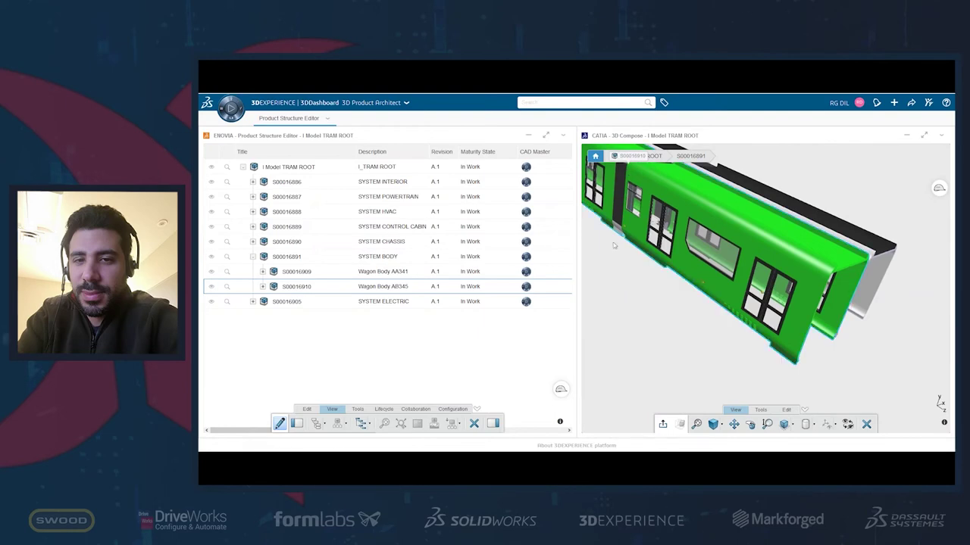
Return to the full I Model TRAM ROOT model and orbit to a front-quarter view.
left_click(629, 156)
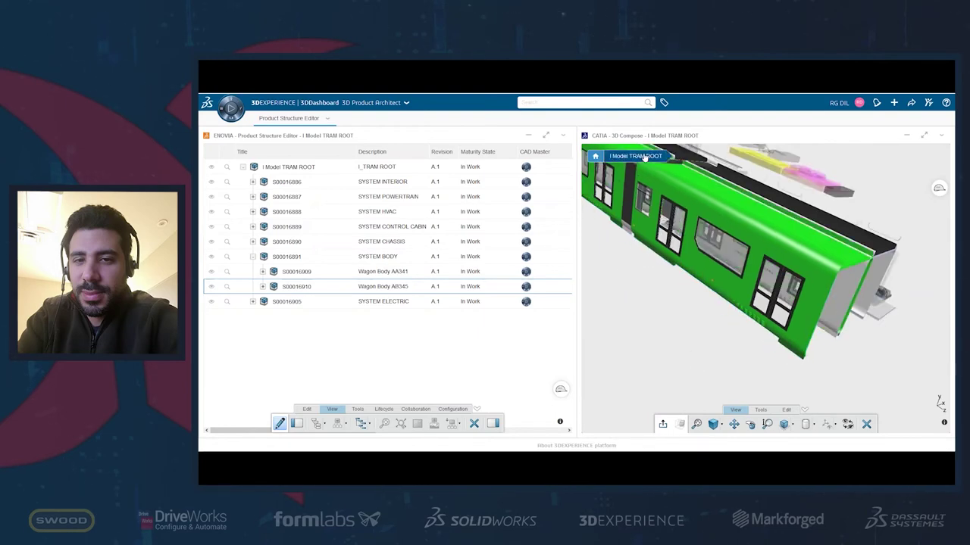
left_click(775, 283)
left_click_drag(916, 324, 748, 328)
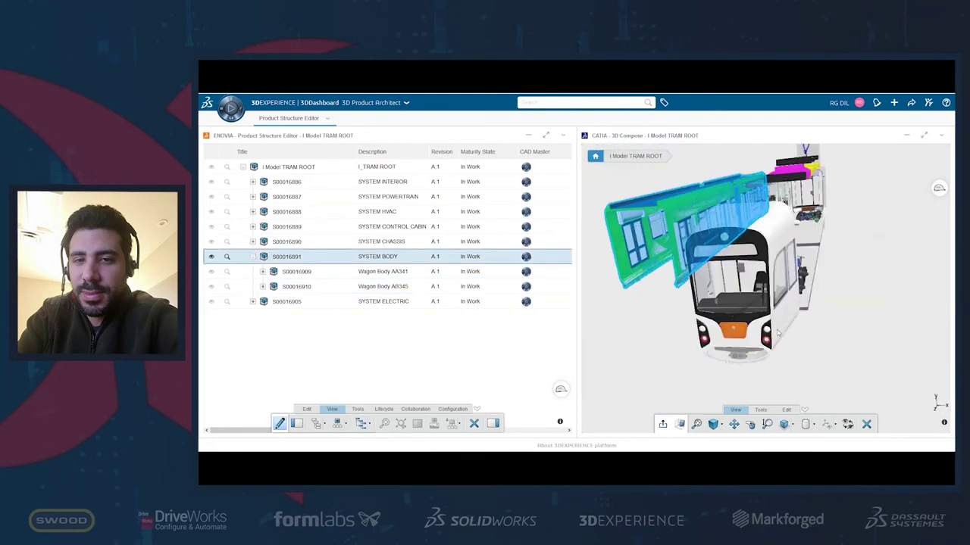
Isolate SYSTEM POWERTRAIN and drill into the S00016892 bogie sub-assembly.
scroll(749, 318, "up", 5)
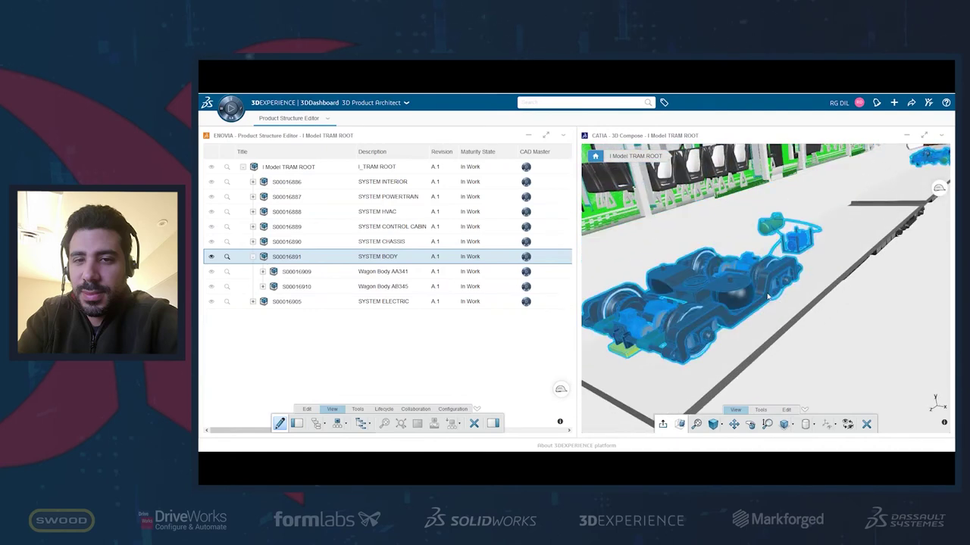
left_click(796, 274)
left_click(809, 263)
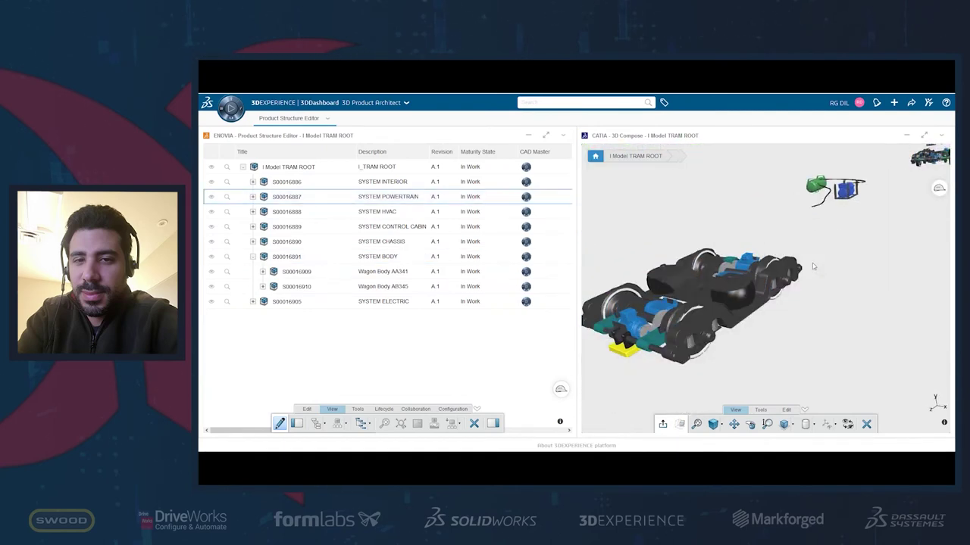
left_click(778, 291)
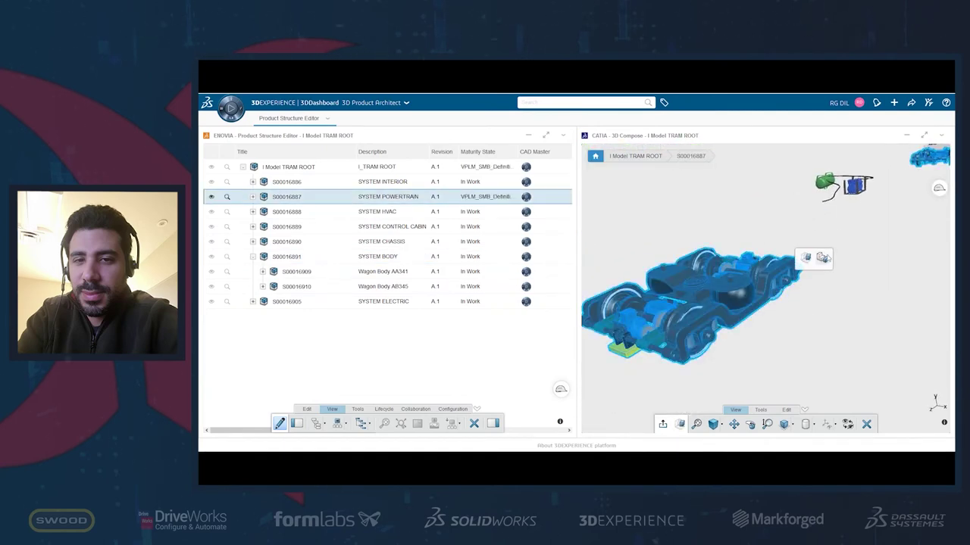
left_click(821, 269)
left_click(809, 274)
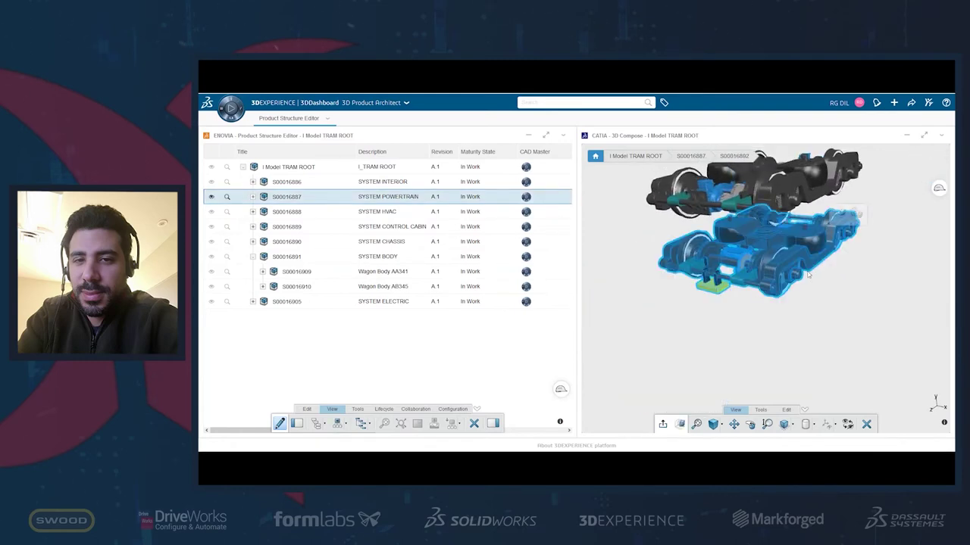
left_click(860, 270)
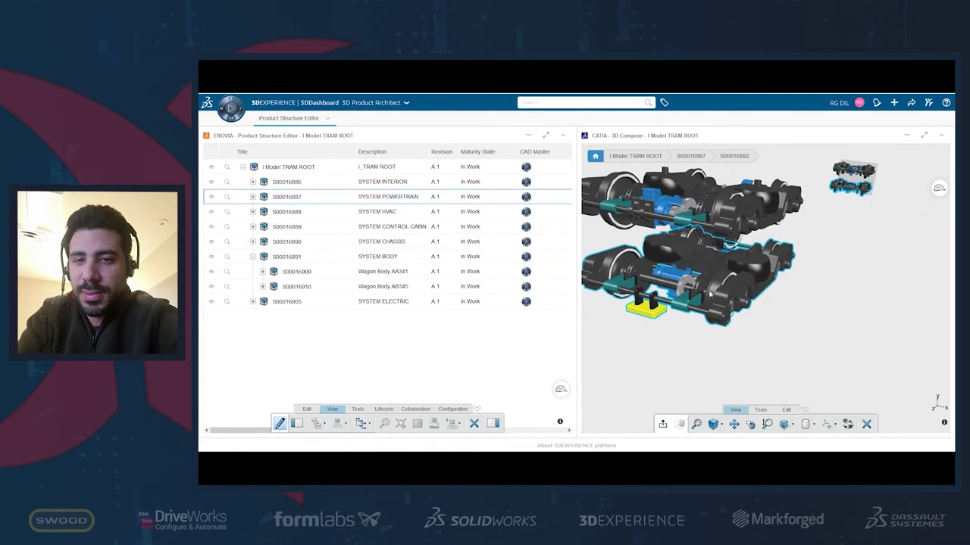
Orbit the stacked bogies, including S00016887, then return home to the full tram.
middle_click_drag(637, 321, 747, 305)
left_click(746, 305)
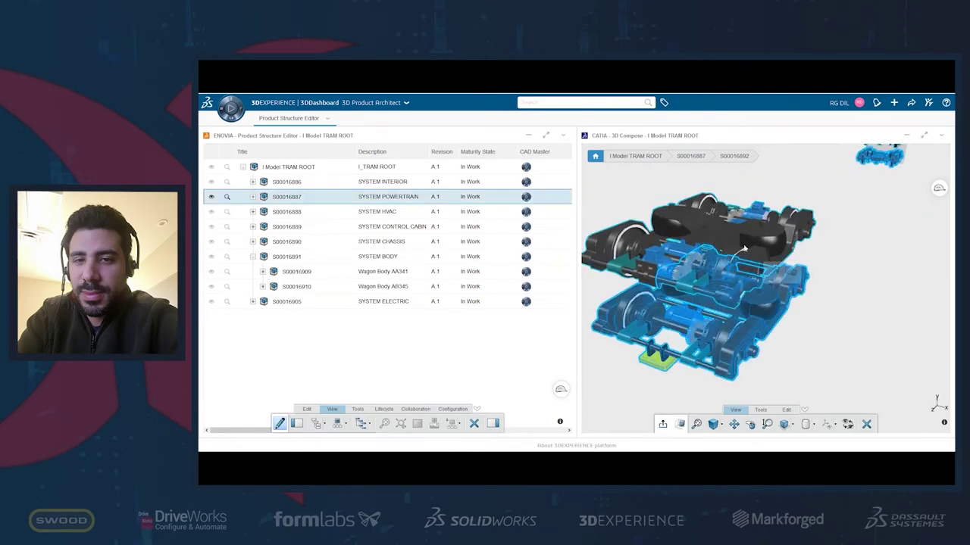
left_click(858, 258)
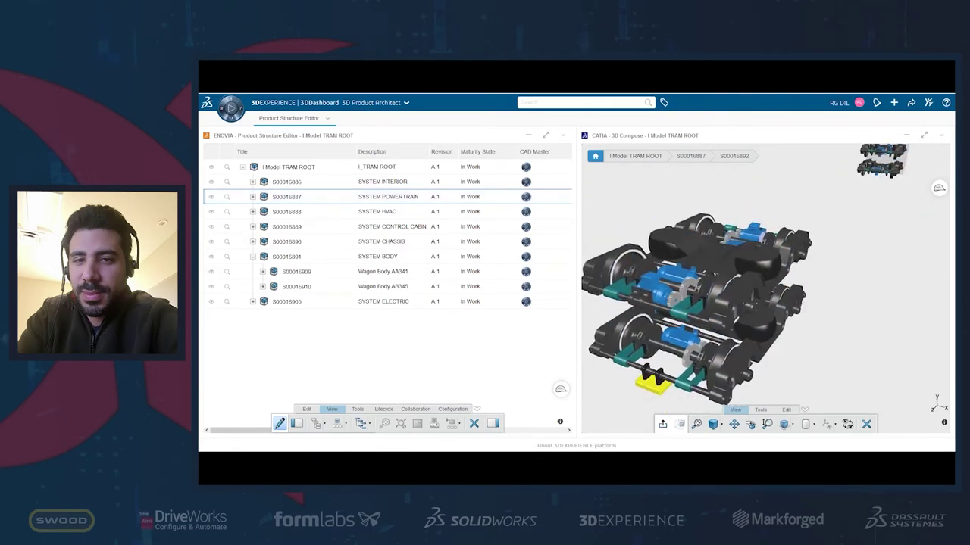
mouse_move(847, 277)
middle_mouse_down()
mouse_move(776, 282)
mouse_move(803, 227)
middle_mouse_up()
left_click(803, 227)
middle_click_drag(817, 312, 800, 333)
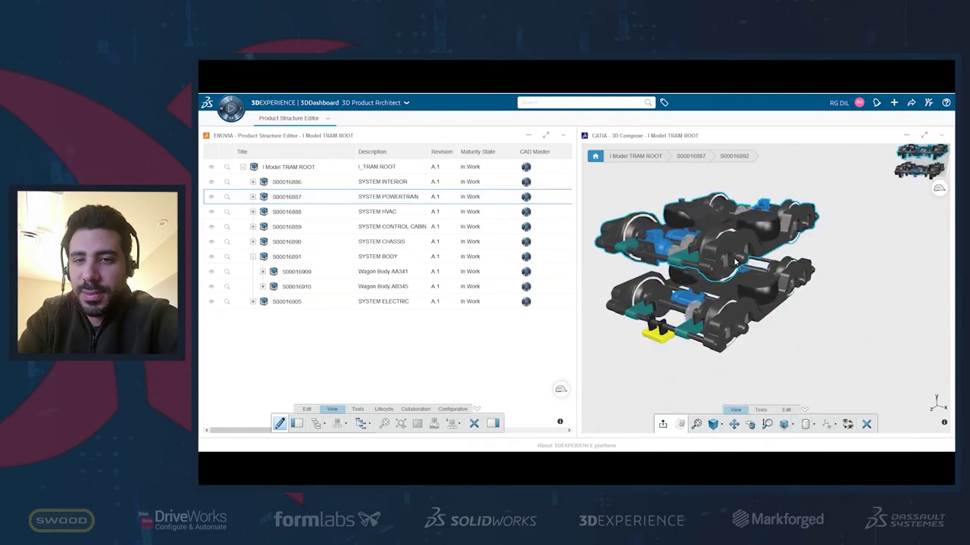
middle_click_drag(761, 282, 750, 272)
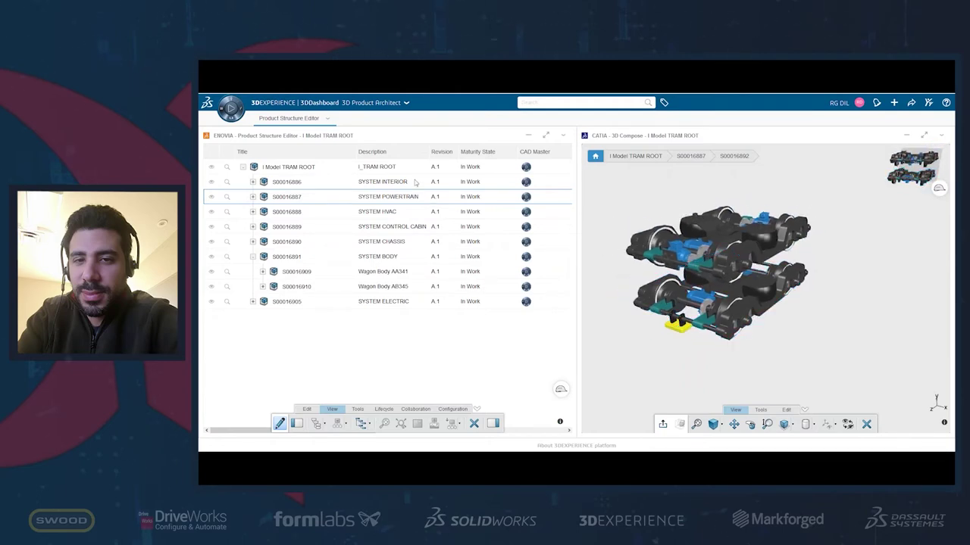
left_click(595, 158)
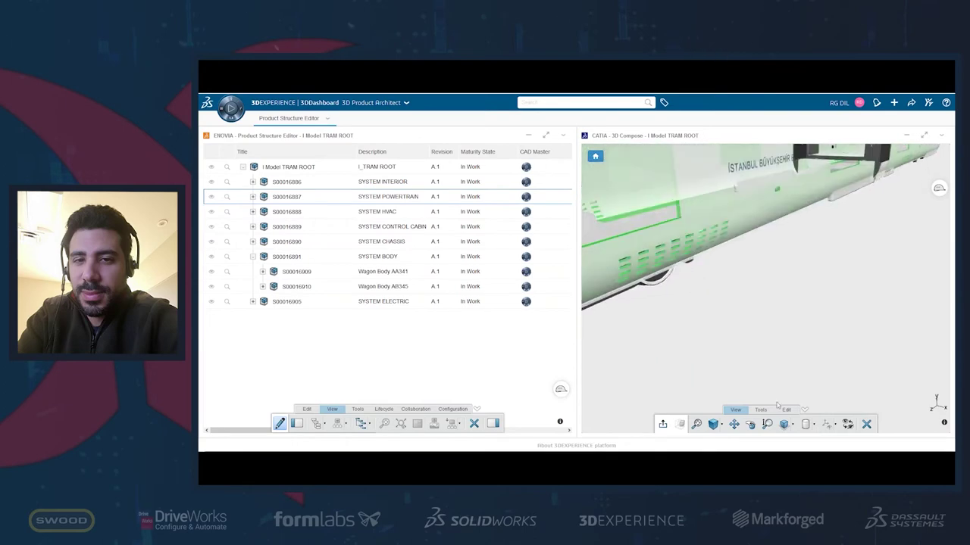
Expand all of the I Model TRAM ROOT product structure.
left_click(422, 174)
right_click(422, 173)
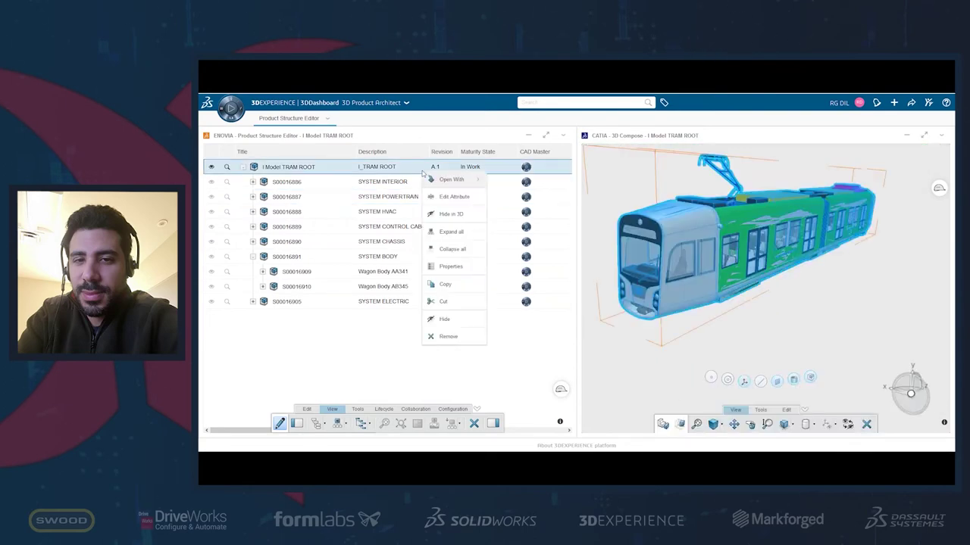
left_click(447, 232)
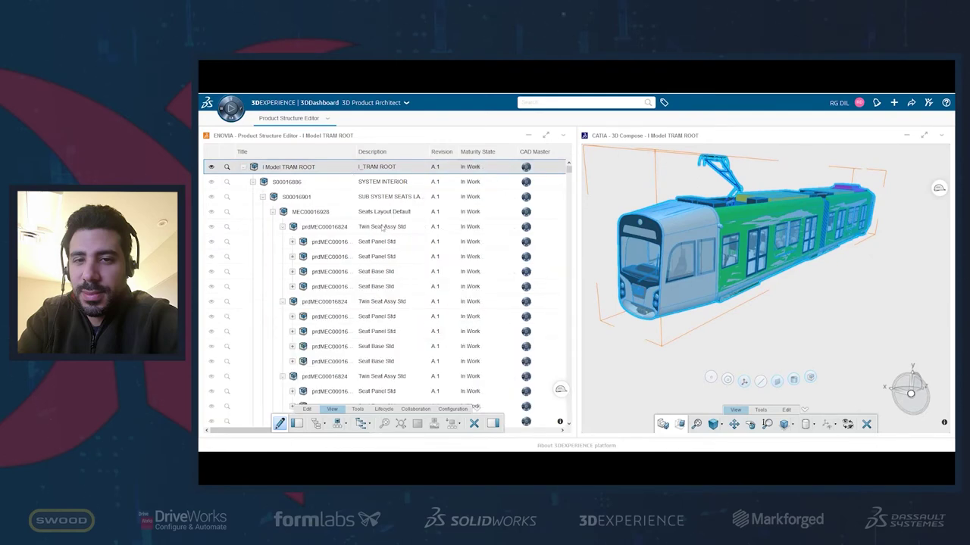
Highlight SYSTEM INTERIOR, seats, Twin Seat Assy Std, Seat Base Std and Seat Panel Std in 3D.
left_click(292, 183)
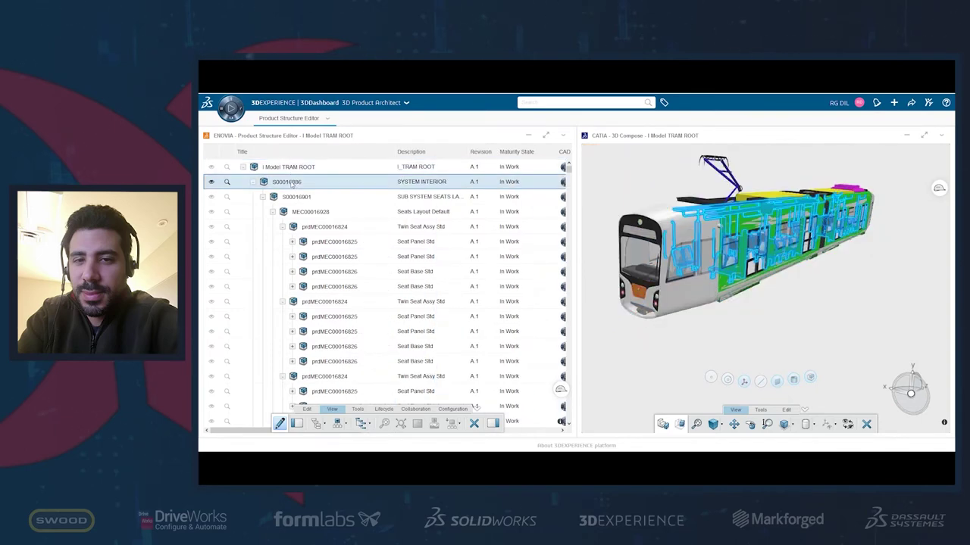
left_click(297, 197)
left_click(318, 226)
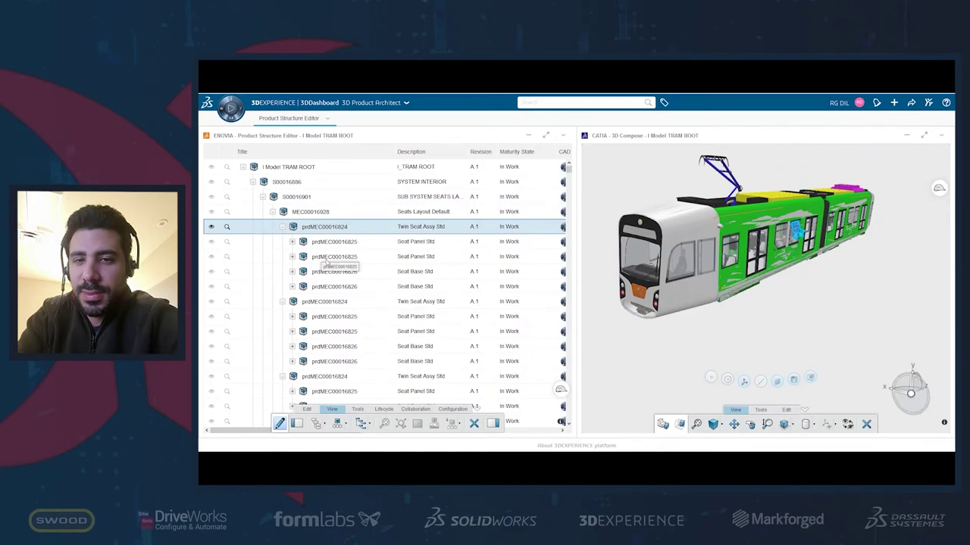
scroll(327, 261, "down", 3)
left_click(327, 274)
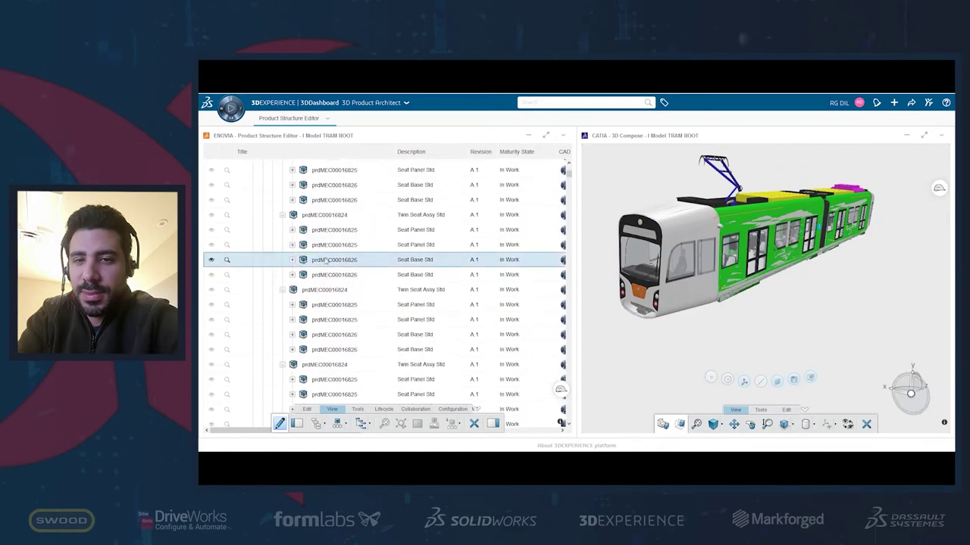
left_click(333, 320)
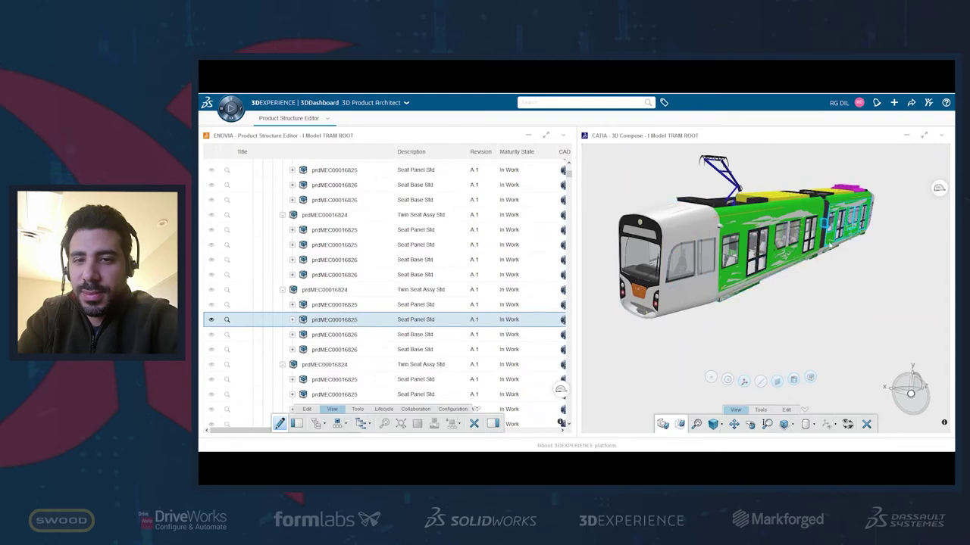
scroll(379, 270, "up", 2)
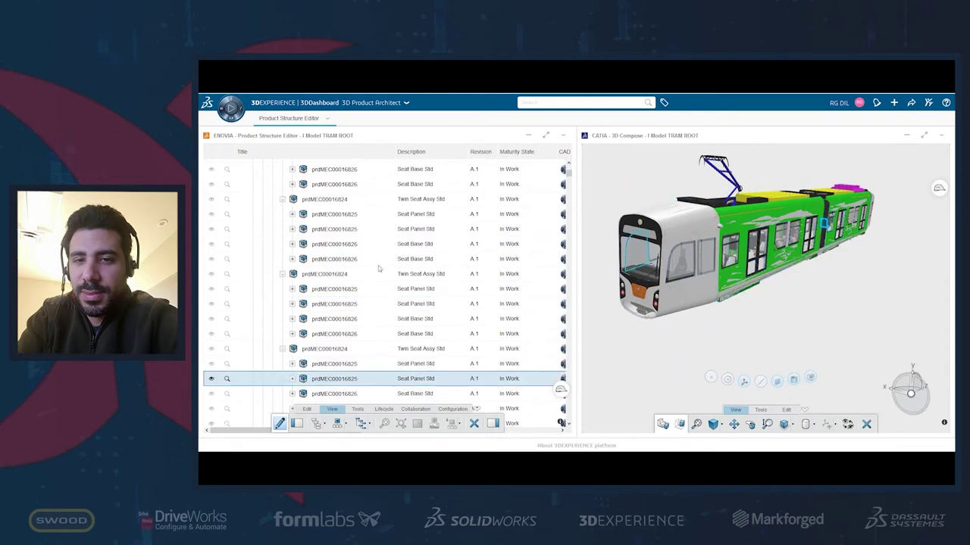
scroll(379, 268, "up", 5)
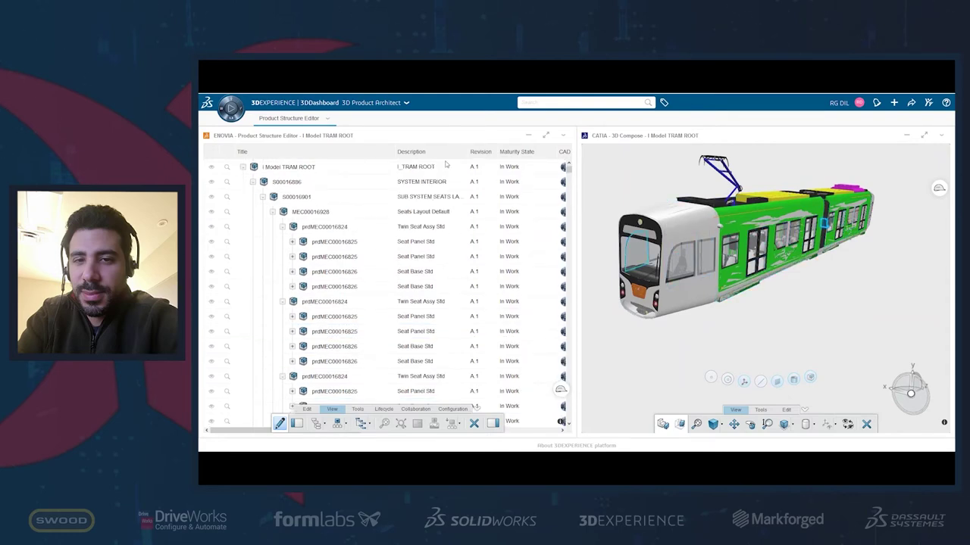
left_click(664, 103)
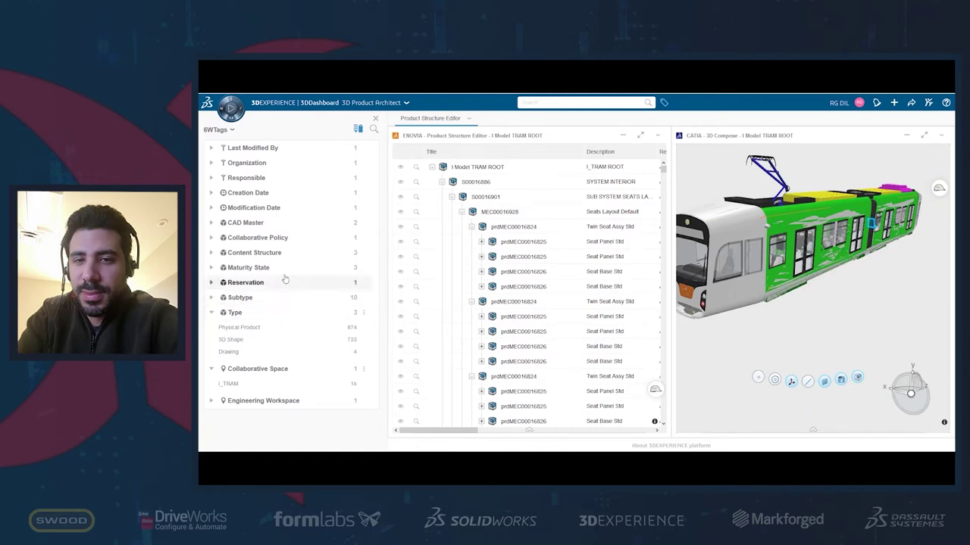
Expand Maturity State tags, view them as a pie chart, then return to the list.
left_click(212, 268)
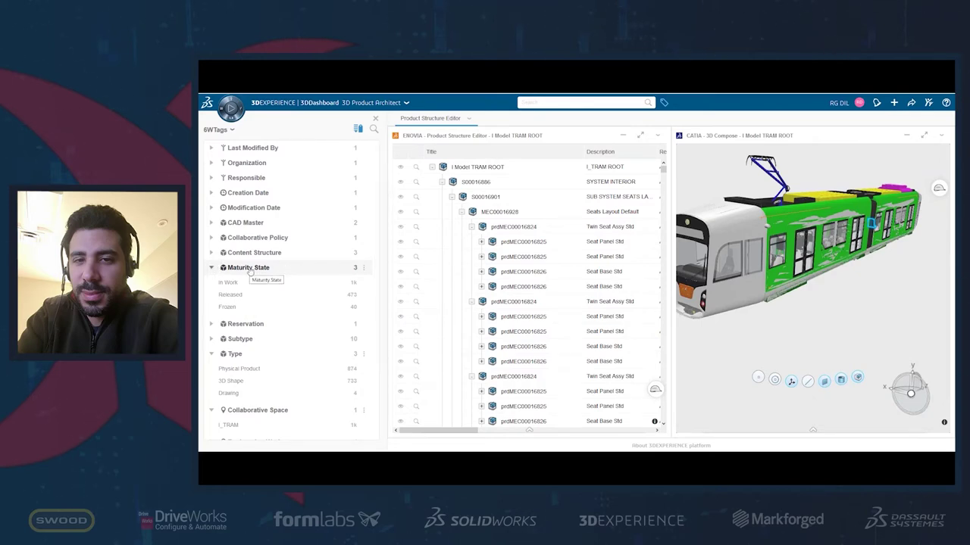
mouse_move(288, 267)
left_click(353, 268)
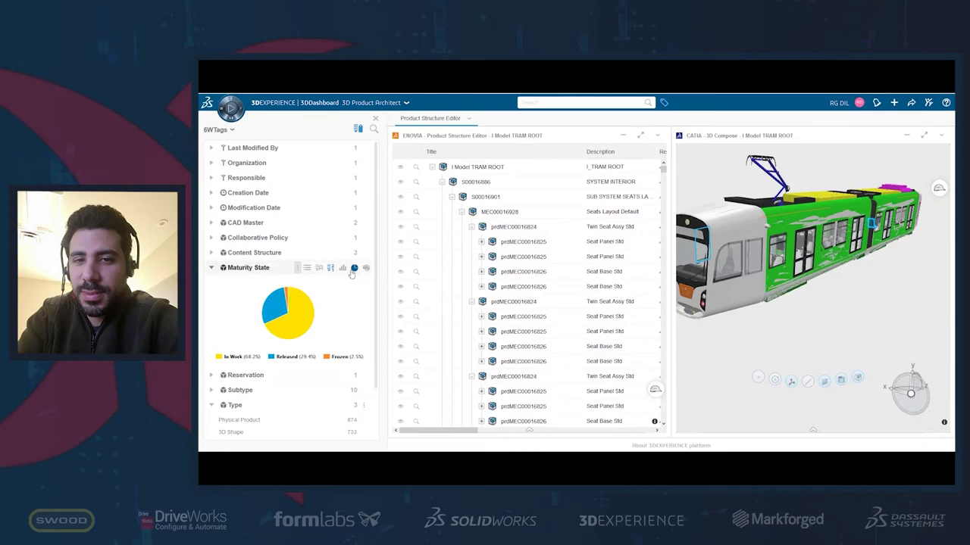
left_click(308, 269)
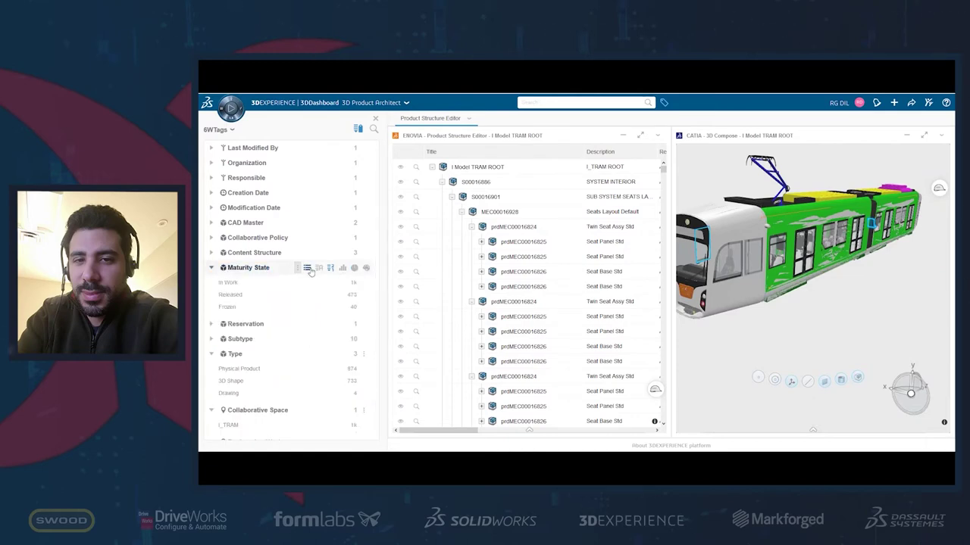
left_click(367, 270)
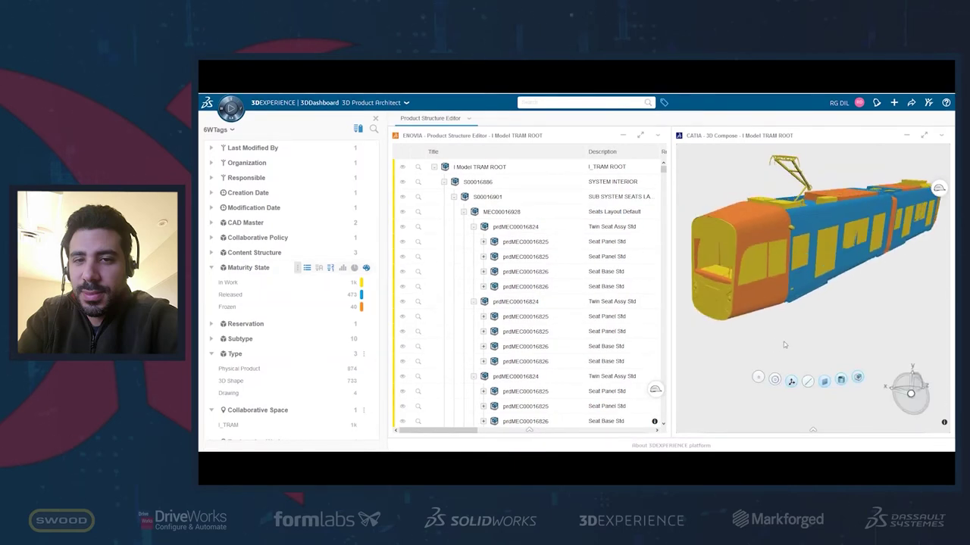
mouse_move(784, 345)
middle_mouse_down()
mouse_move(859, 258)
mouse_move(831, 313)
mouse_move(868, 314)
middle_mouse_up()
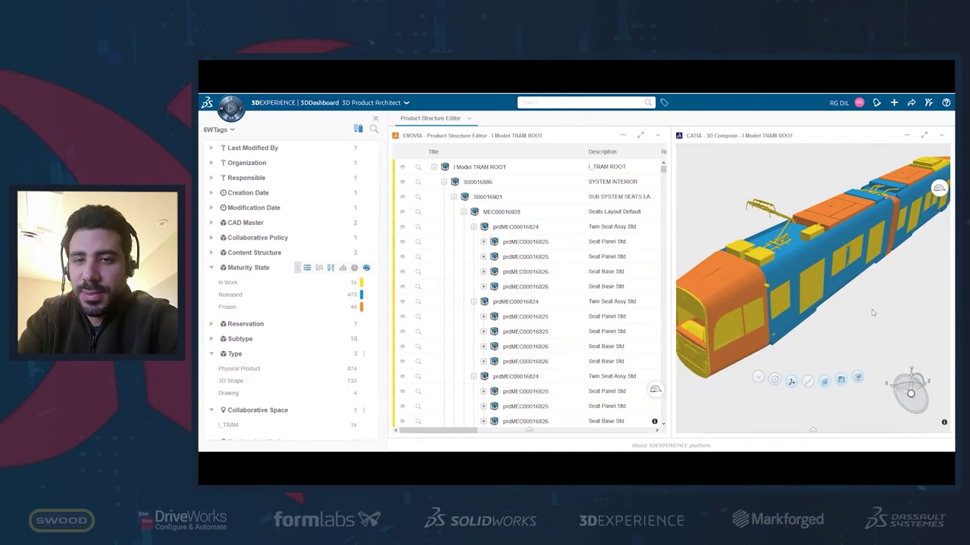
left_click(802, 293)
middle_click_drag(801, 293, 766, 260)
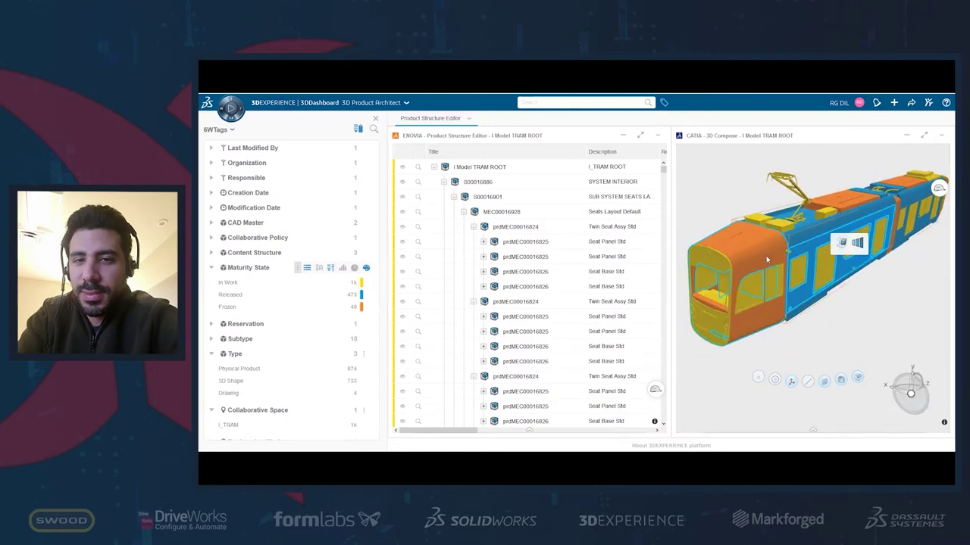
left_click(824, 339)
mouse_move(809, 346)
middle_mouse_down()
mouse_move(818, 341)
mouse_move(791, 353)
middle_mouse_up()
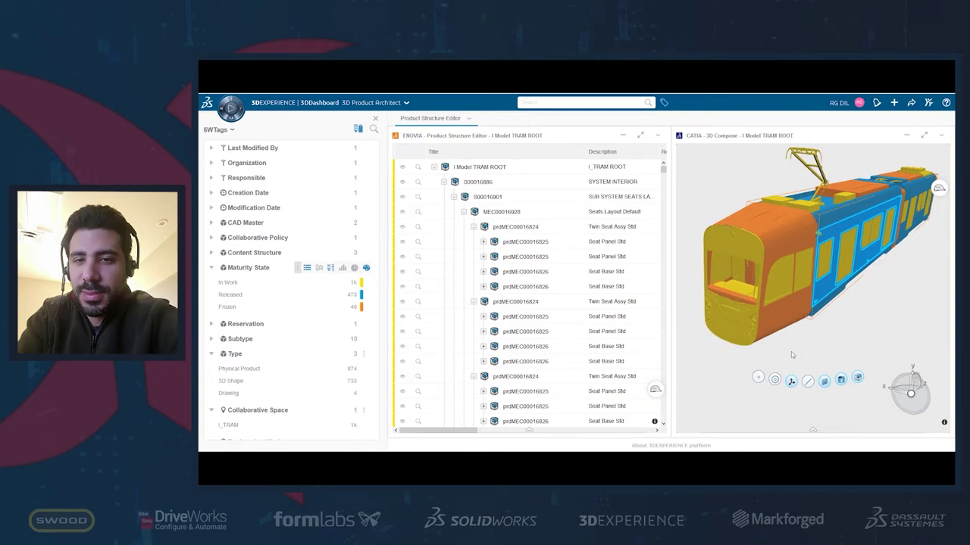
mouse_move(791, 353)
middle_mouse_down()
mouse_move(718, 216)
mouse_move(682, 242)
middle_mouse_up()
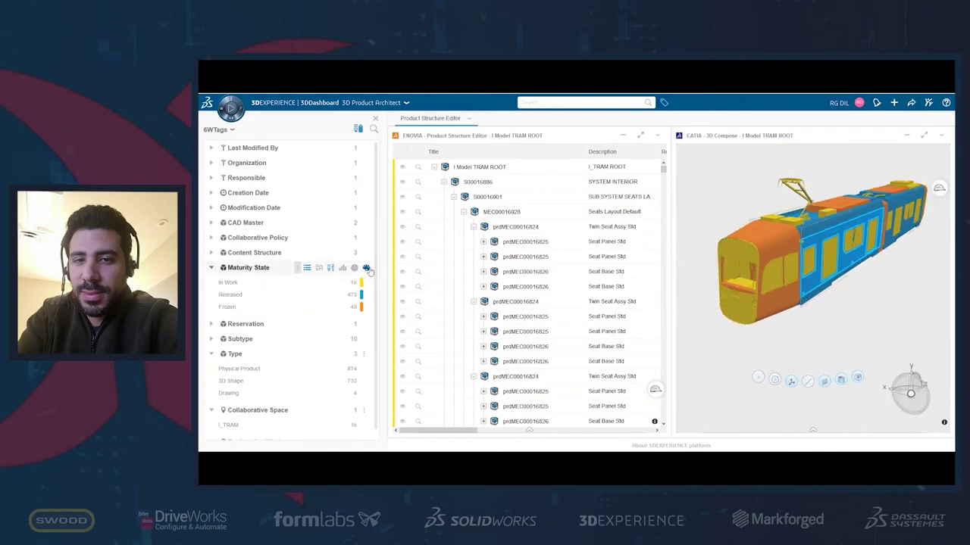
left_click(367, 269)
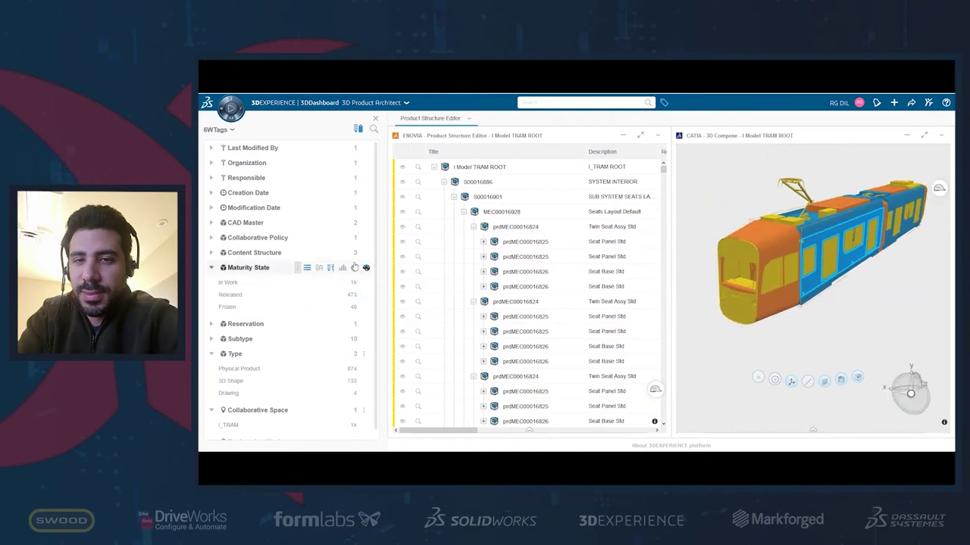
Colour the tram by CAD Master origin from the 6WTags panel.
left_click(212, 222)
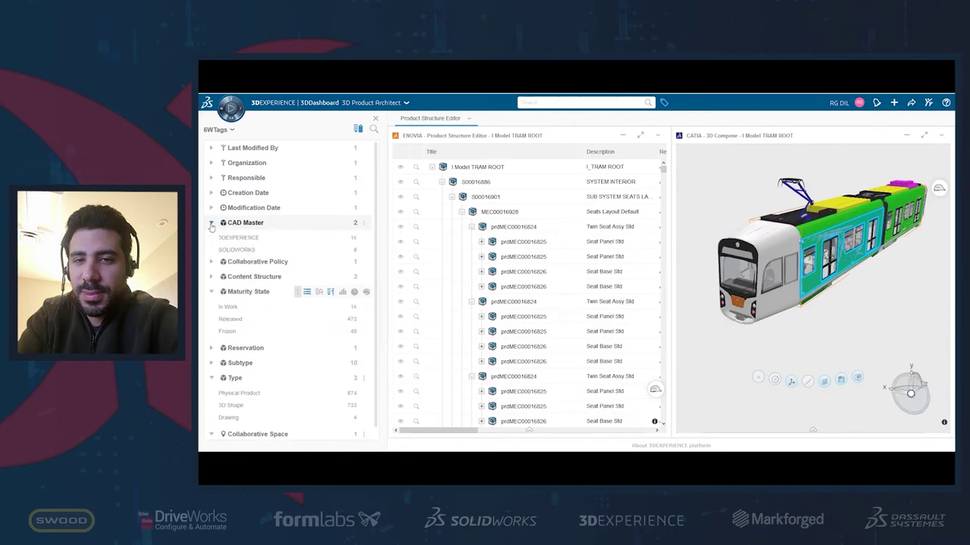
left_click(366, 224)
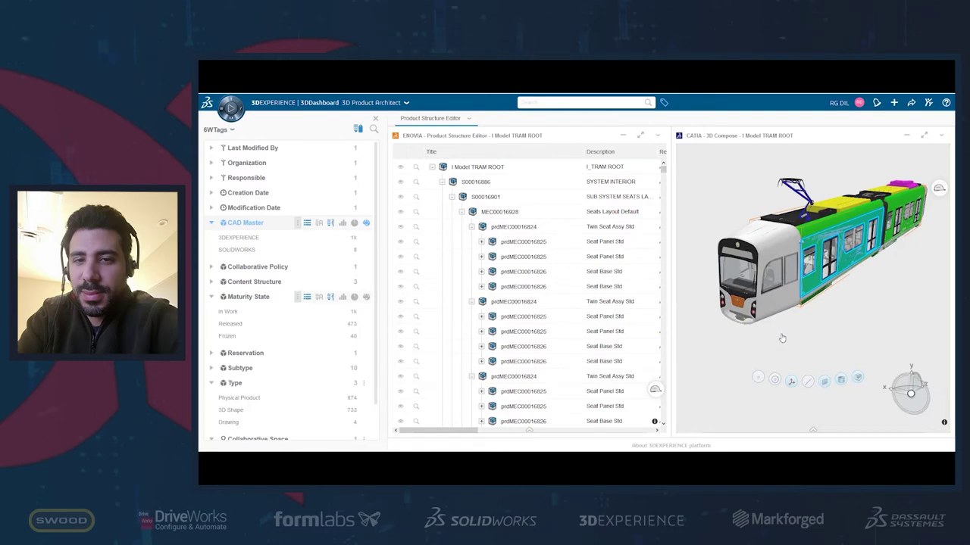
left_click(366, 223)
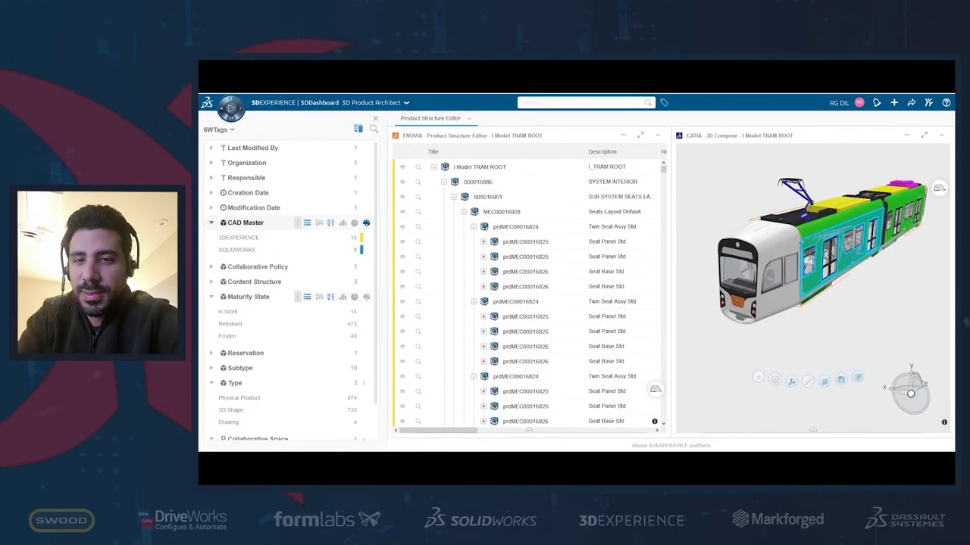
Orbit the colour-coded tram, then turn the CAD Master colouring off.
left_click_drag(910, 391, 790, 333)
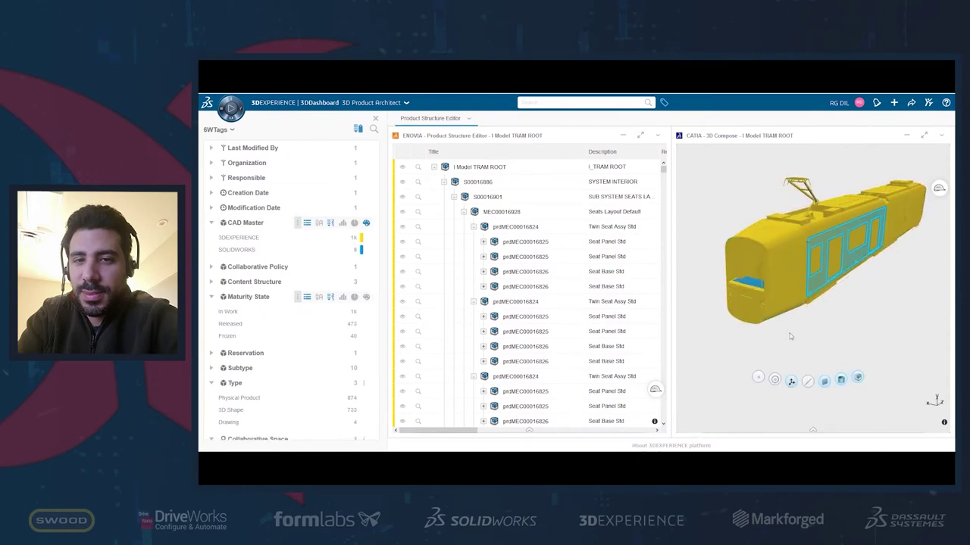
left_click(739, 340)
left_click_drag(746, 341, 758, 338)
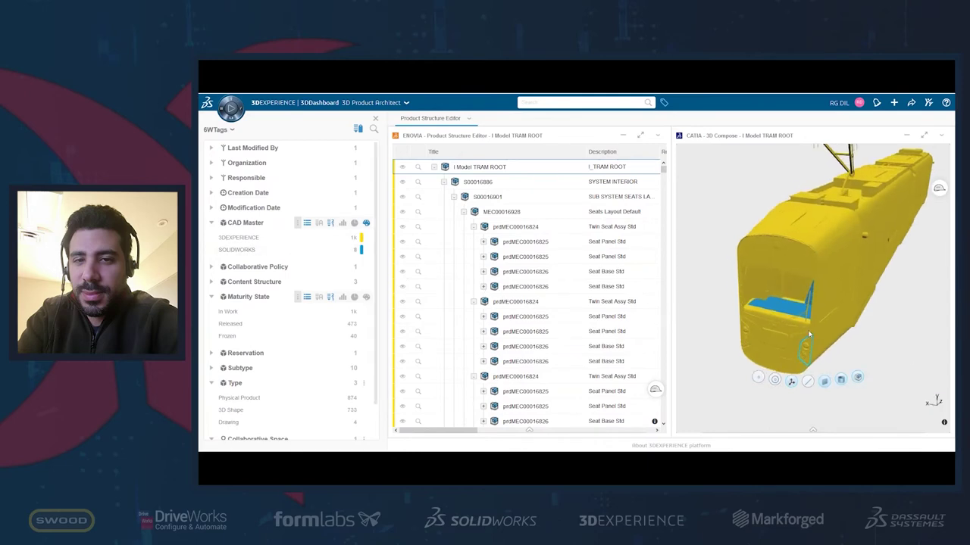
left_click_drag(801, 327, 818, 324)
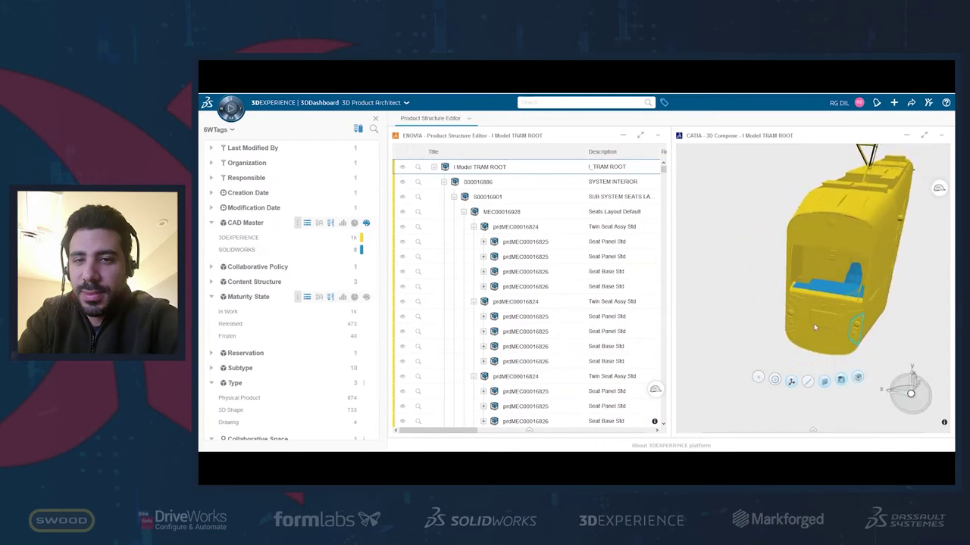
left_click(814, 323)
left_click(366, 225)
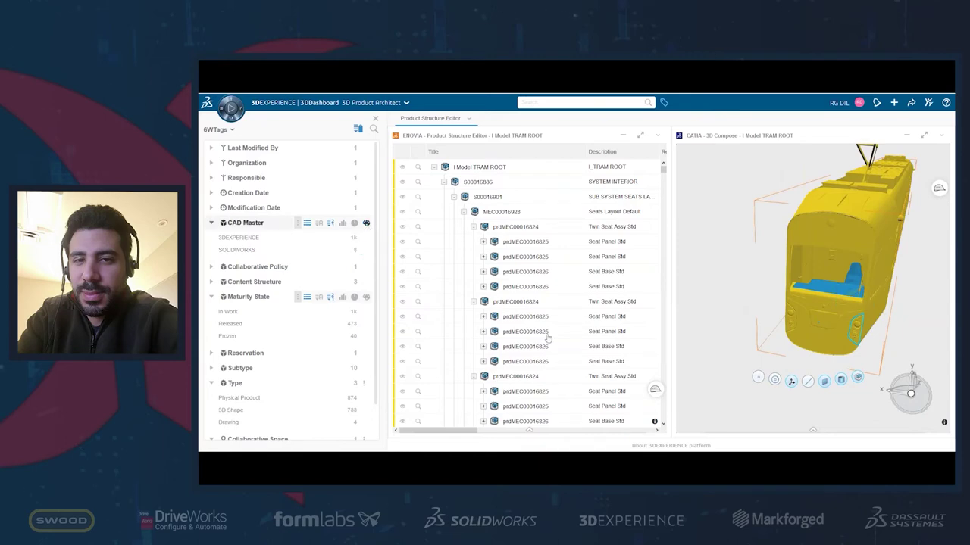
right_click(825, 300)
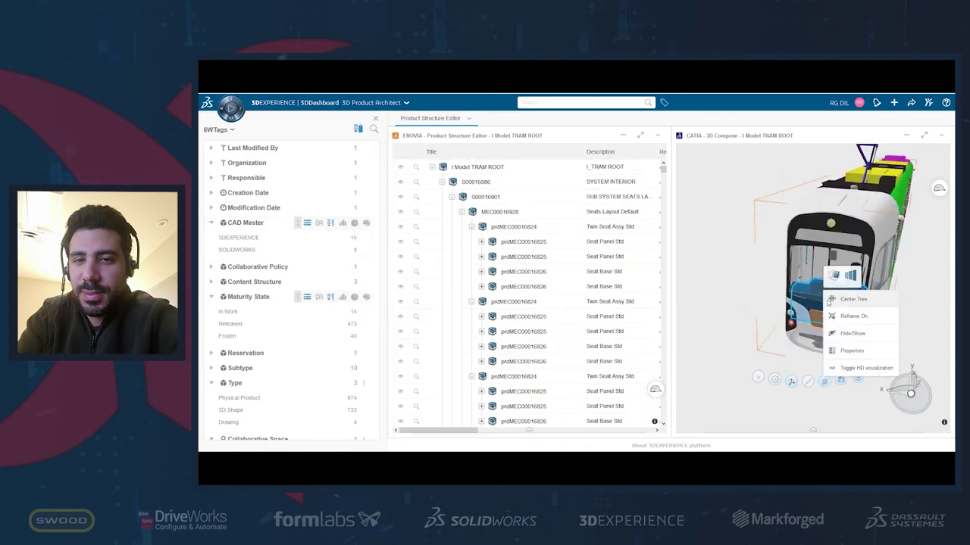
Center the tree on the dashboard, select Controller Dashboard, and scroll to the CAD Master column.
left_click(845, 299)
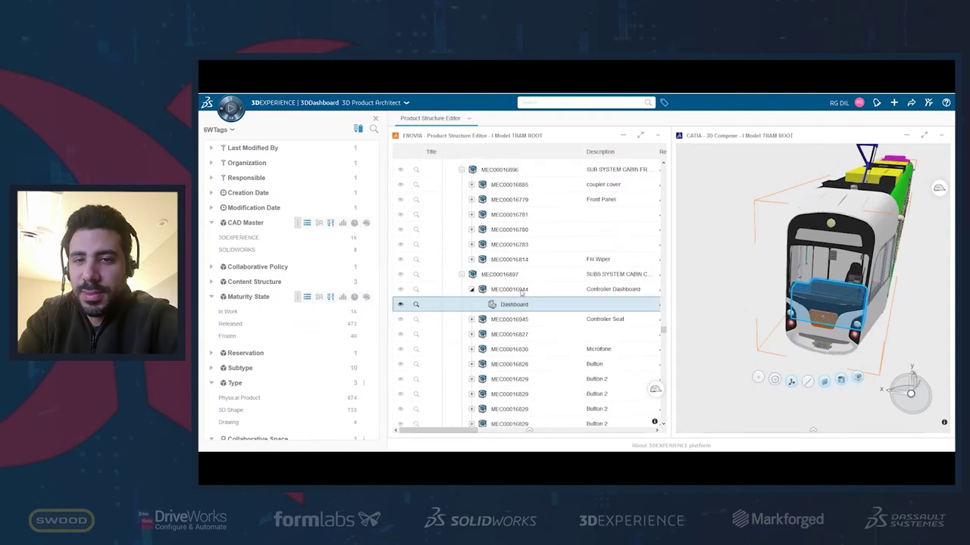
left_click(511, 293)
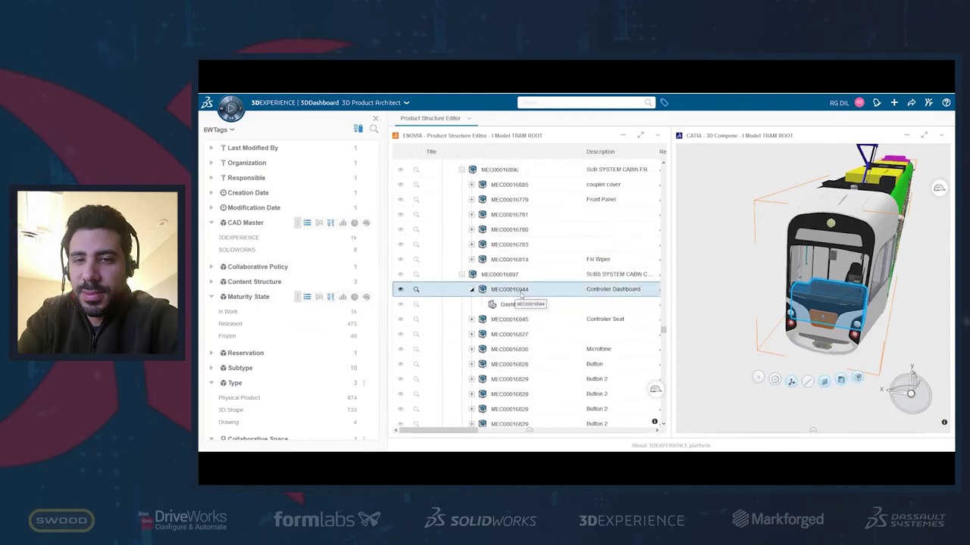
left_click_drag(428, 431, 504, 430)
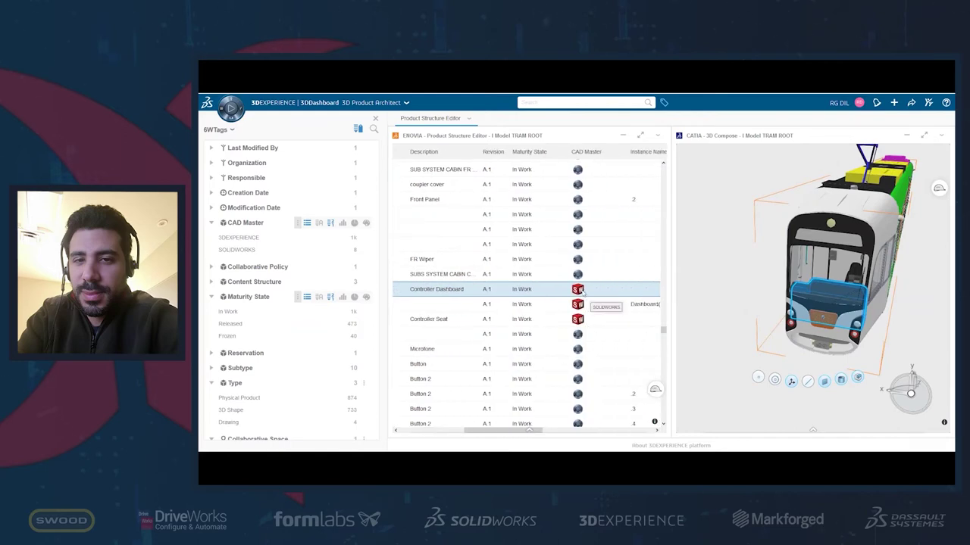
left_click_drag(507, 433, 456, 434)
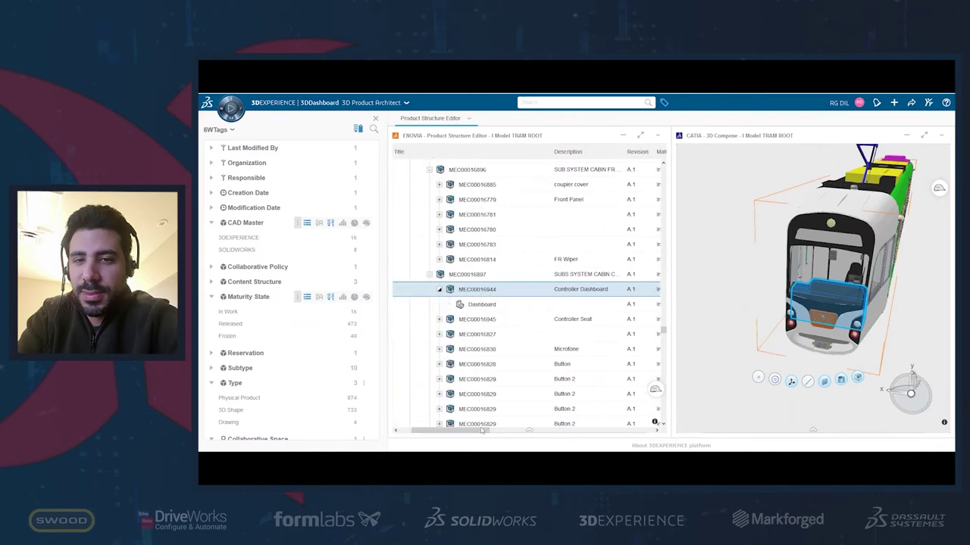
left_click_drag(481, 428, 489, 434)
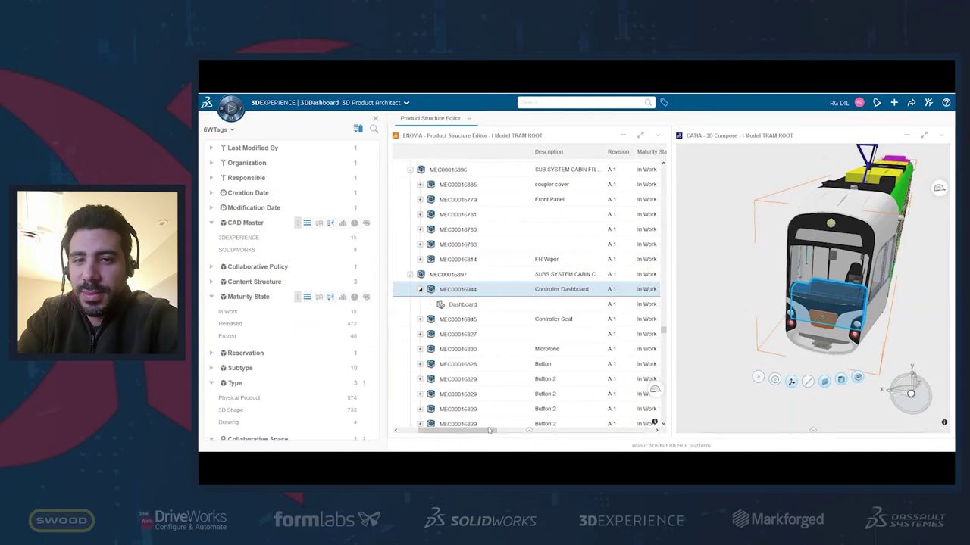
Close 6WTags and launch the SOLIDWORKS connector from My 3D Modeling Apps.
left_click(375, 119)
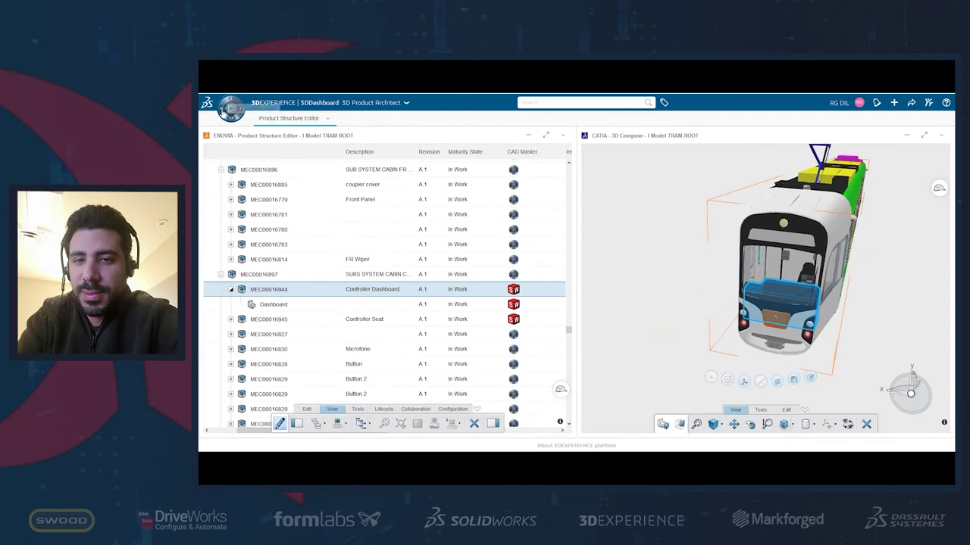
left_click(228, 106)
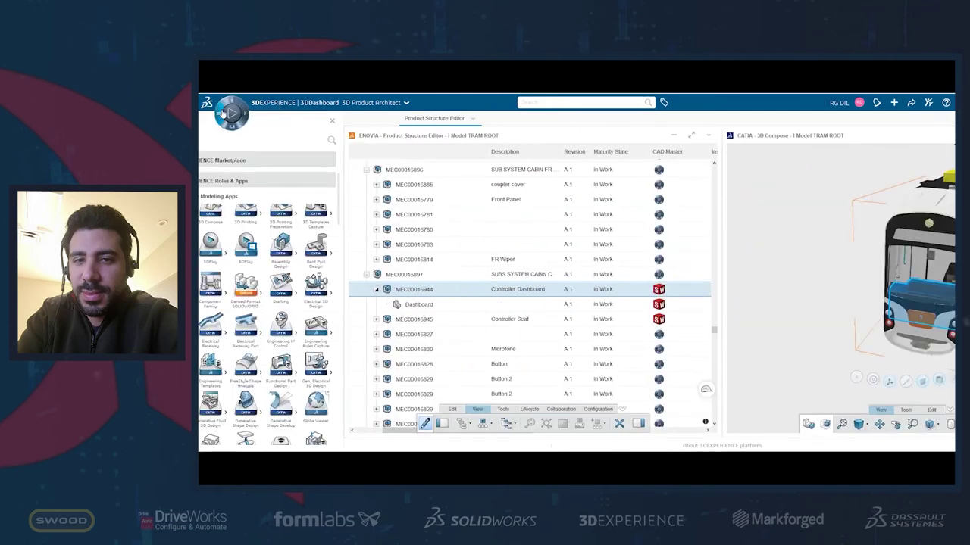
scroll(293, 318, "down", 1)
scroll(293, 318, "down", 2)
scroll(293, 319, "down", 1)
scroll(294, 324, "down", 1)
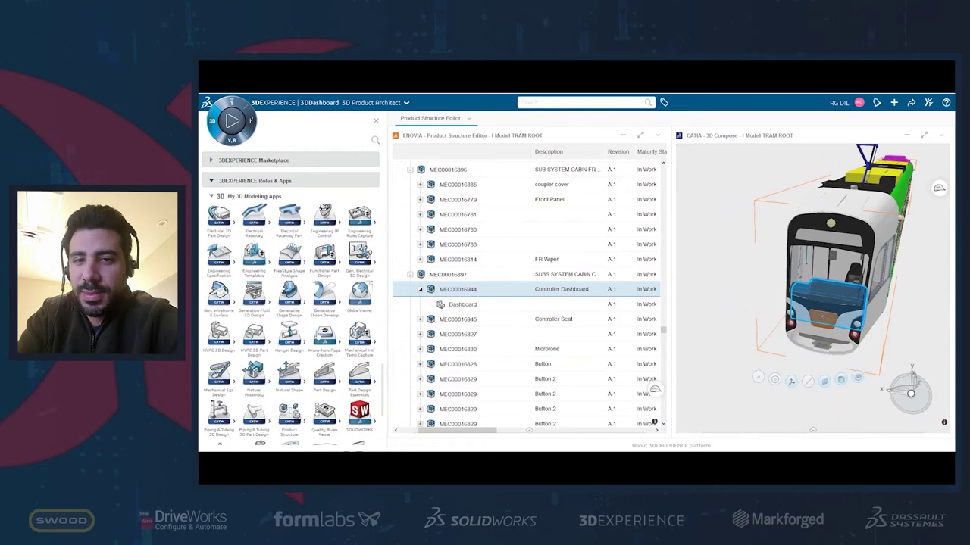
scroll(293, 324, "up", 2)
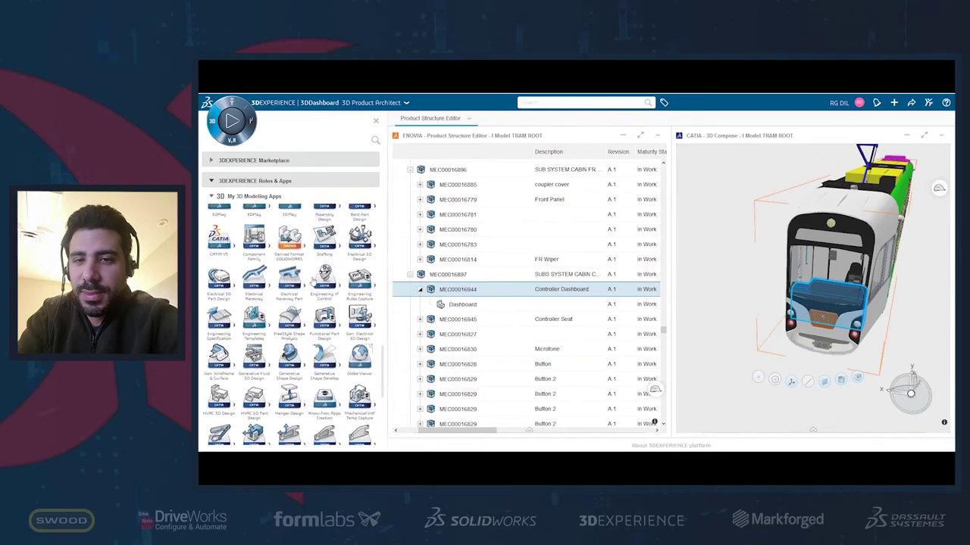
scroll(313, 283, "down", 2)
scroll(313, 283, "down", 1)
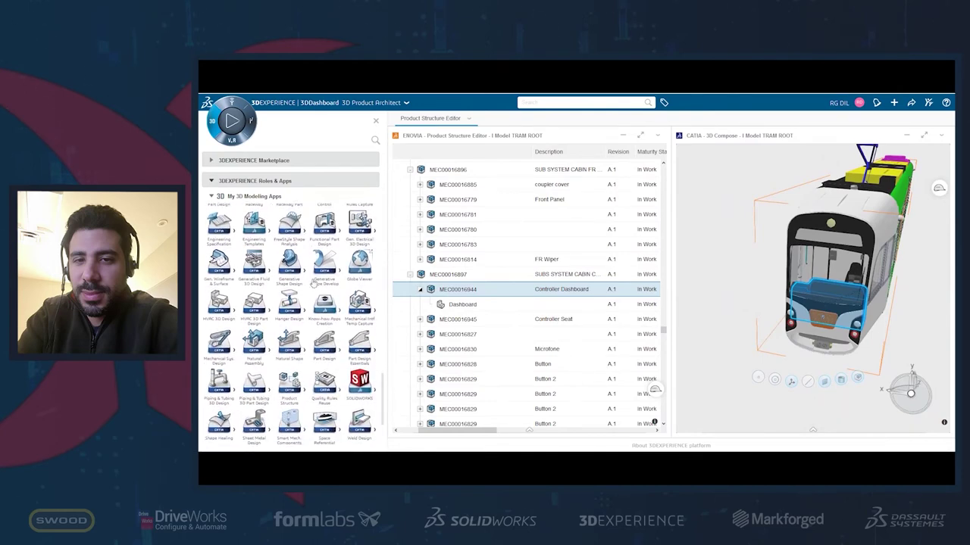
left_click(359, 380)
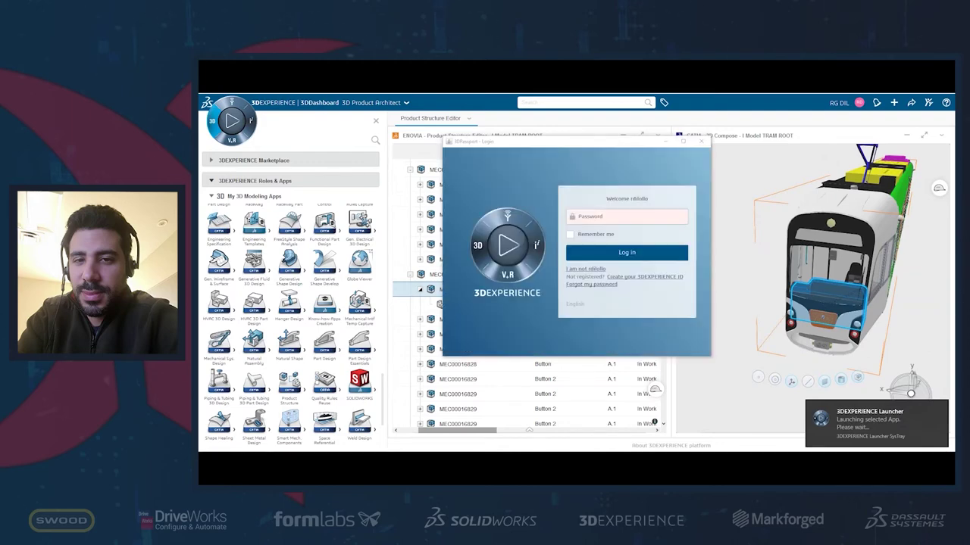
Log in to 3DPassport with the account password under the I_TRAM space and Leader role.
left_click(584, 219)
type("•••")
key("BackSpace")
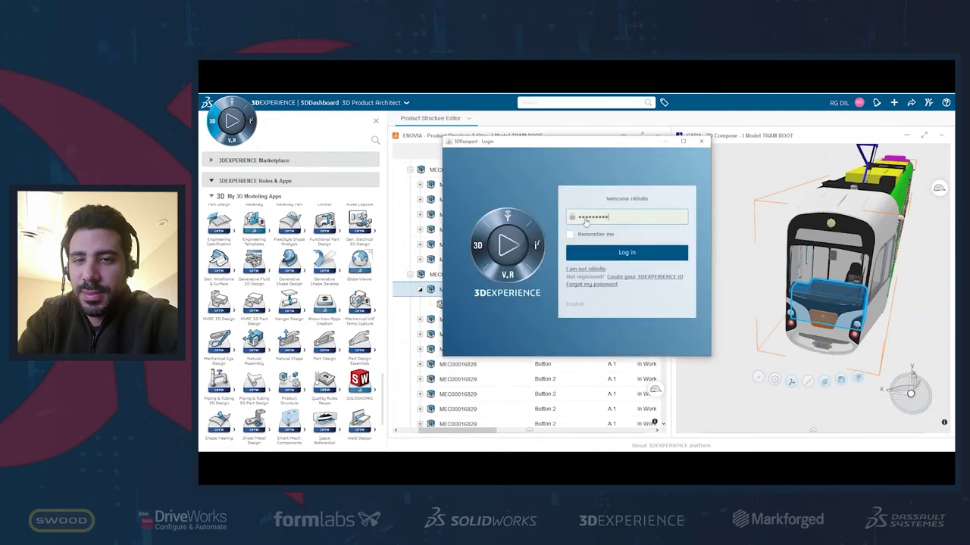
key("BackSpace")
key("BackSpace")
key("BackSpace")
key("BackSpace")
key("BackSpace")
key("Return")
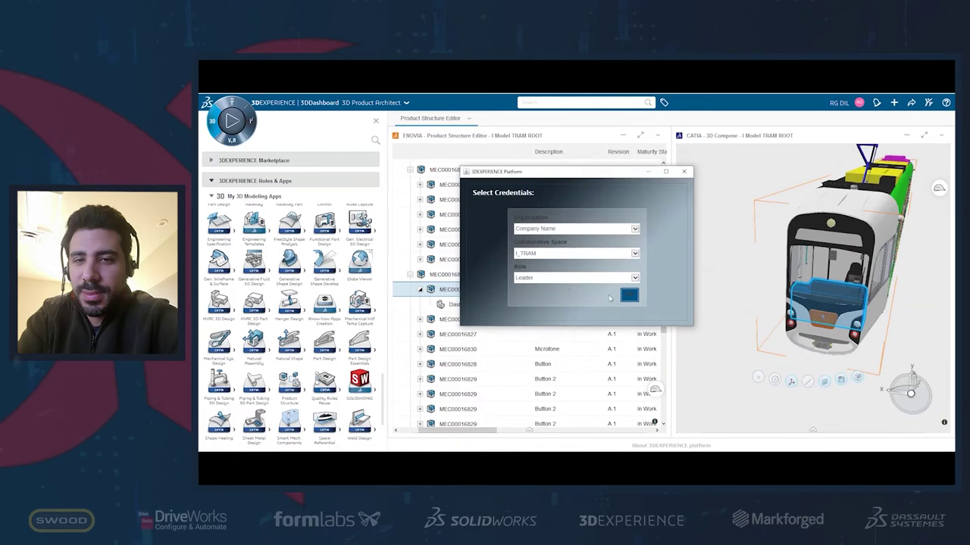
left_click(631, 296)
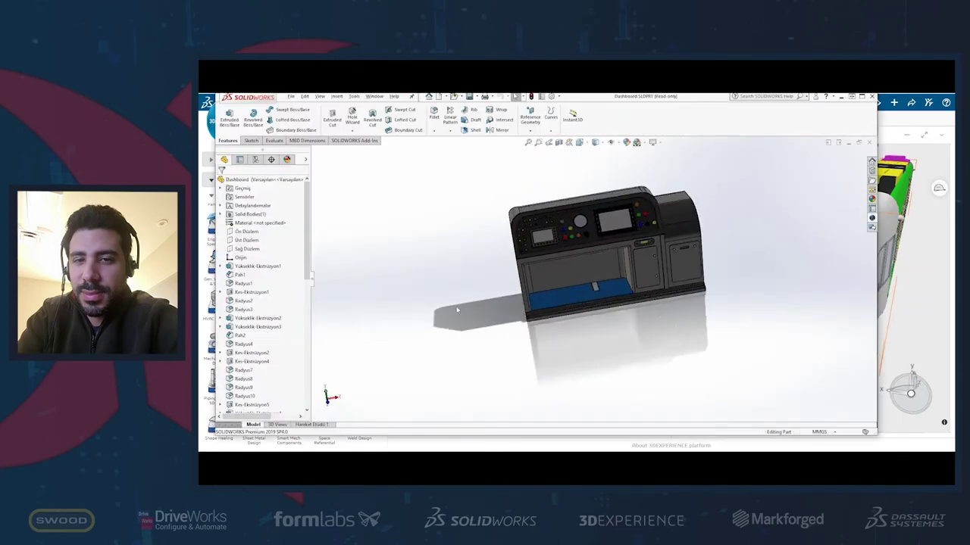
Show the PLM Services session pane listing Dashboard at A.1 In Work, with 6WTags closed.
mouse_move(307, 250)
left_mouse_down()
mouse_move(314, 393)
mouse_move(314, 303)
left_mouse_up()
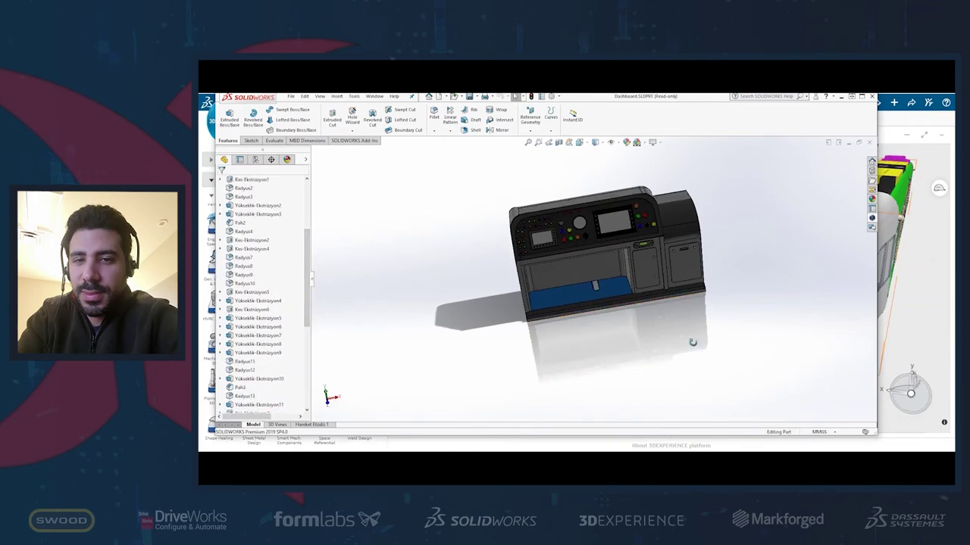
middle_click_drag(757, 250, 812, 243)
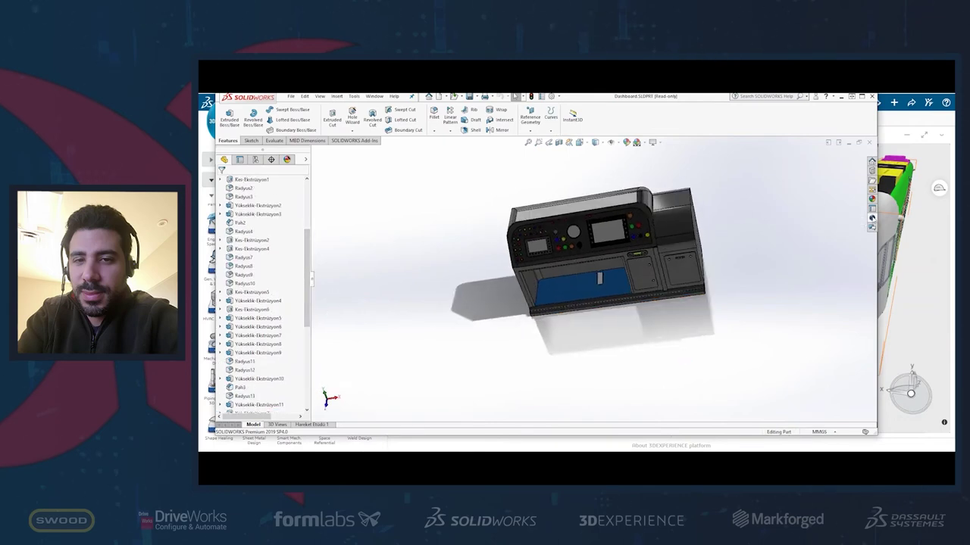
left_click(872, 221)
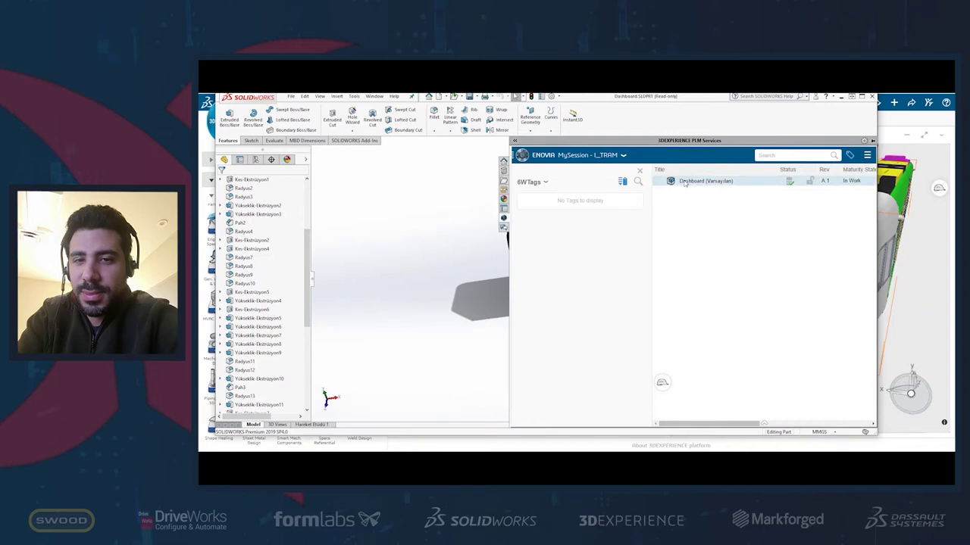
right_click(707, 184)
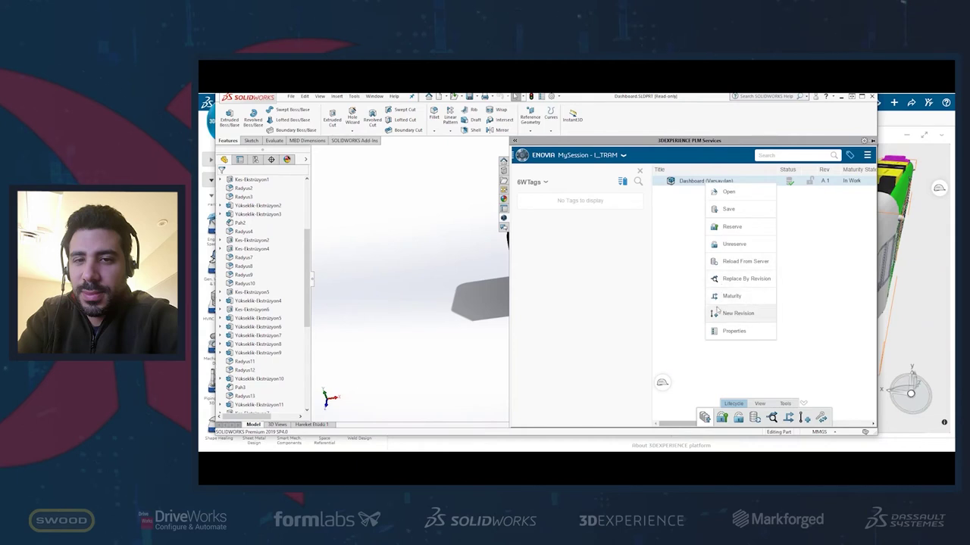
left_click(670, 256)
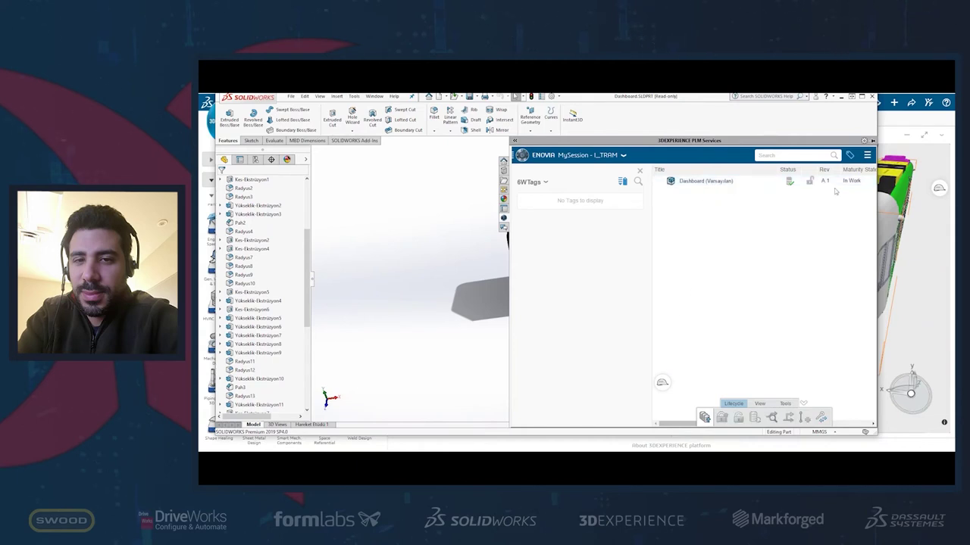
left_click(639, 171)
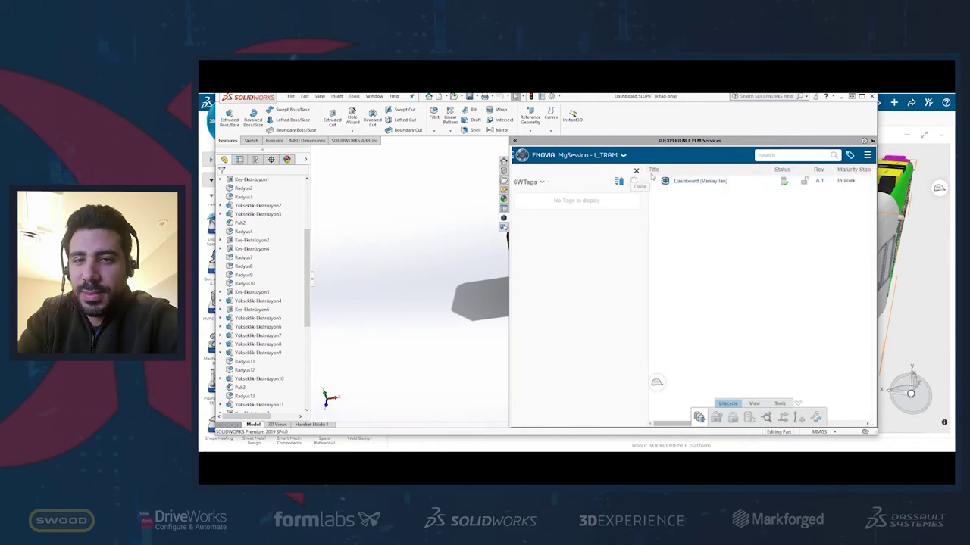
left_click(818, 157)
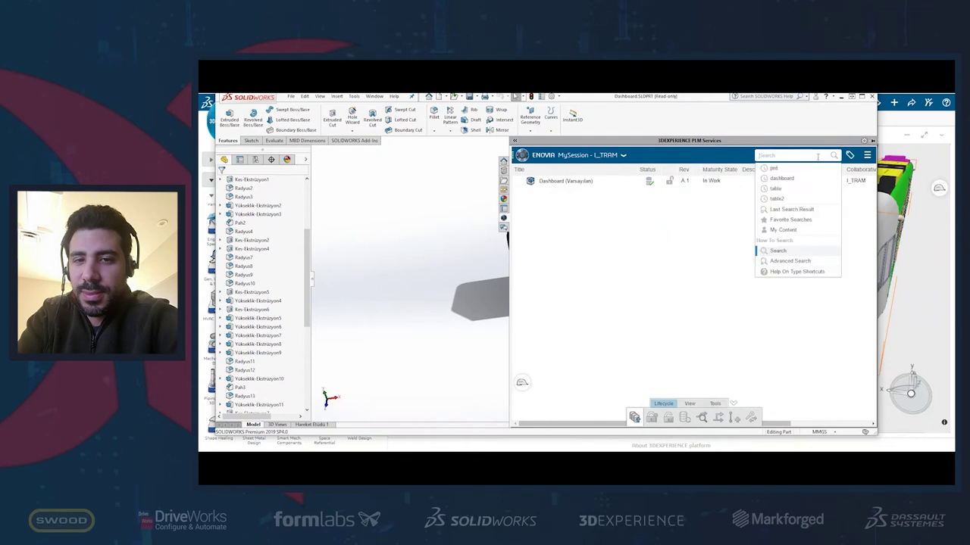
Search the platform for prd and show all 6WTags filters for its 1125 results.
type("prd")
key("Return")
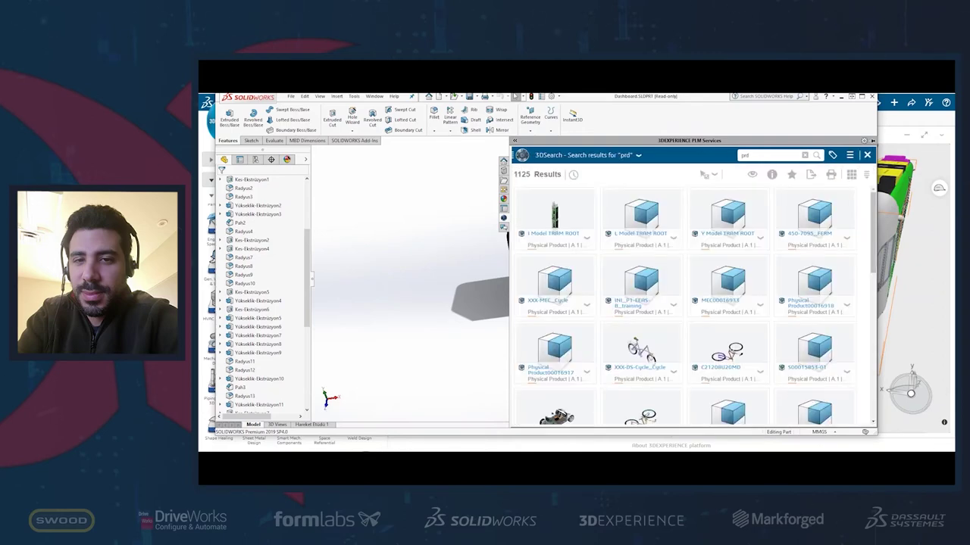
scroll(698, 259, "down", 2)
scroll(699, 259, "down", 2)
scroll(698, 258, "down", 2)
scroll(697, 259, "down", 2)
scroll(697, 260, "down", 2)
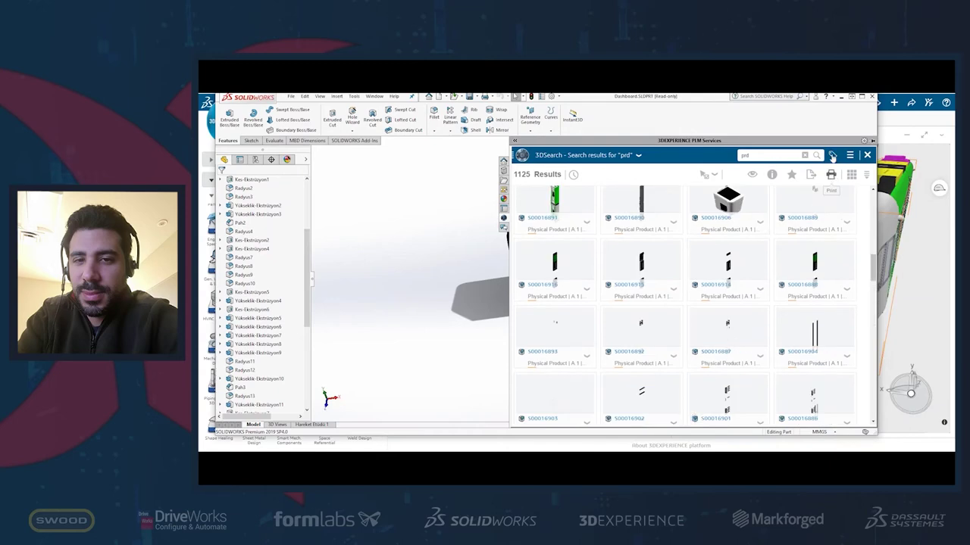
left_click(832, 154)
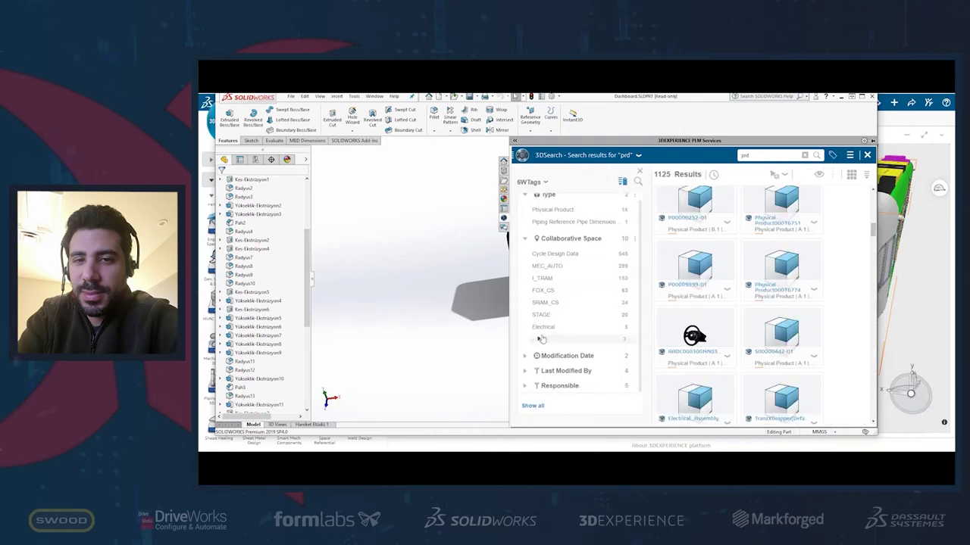
left_click(530, 406)
scroll(536, 303, "down", 3)
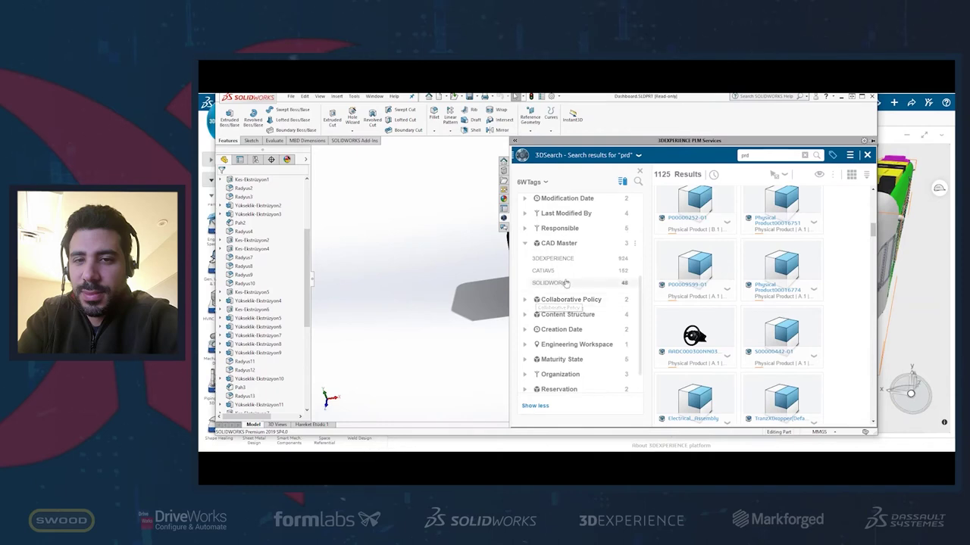
Filter prd results to the 48 SOLIDWORKS CAD Master items, then close 3DSearch and collapse the pane.
left_click(551, 283)
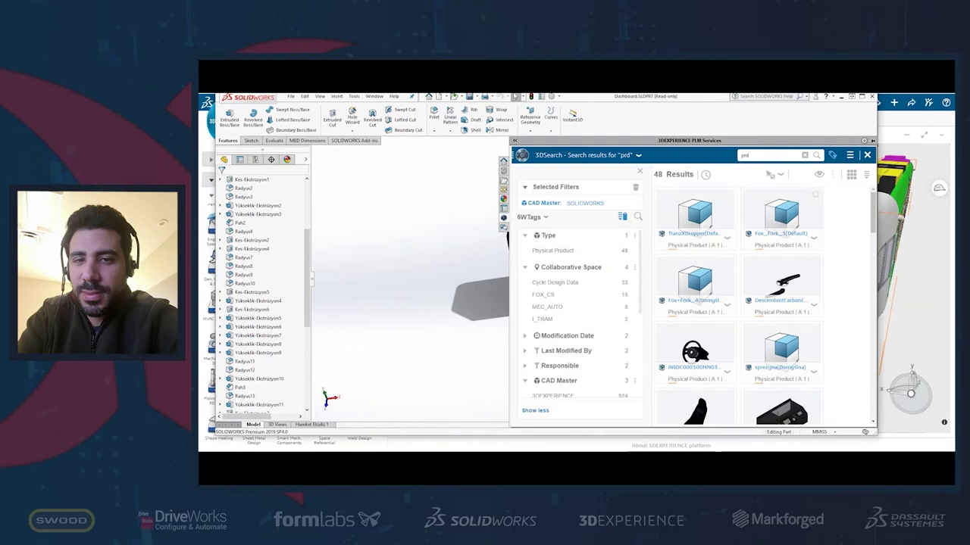
left_click_drag(873, 231, 864, 292)
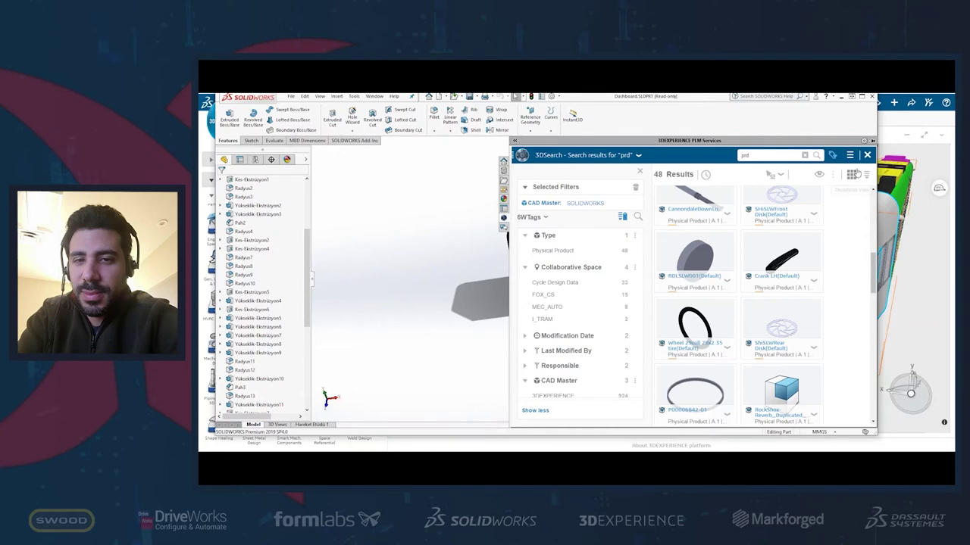
left_click(867, 155)
mouse_move(462, 296)
middle_mouse_down()
mouse_move(559, 315)
mouse_move(585, 293)
middle_mouse_up()
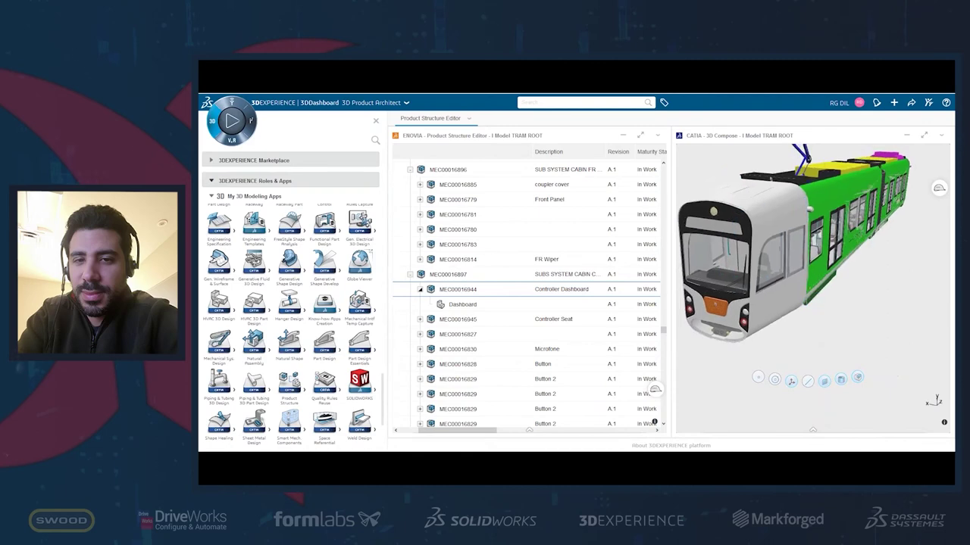
mouse_move(818, 250)
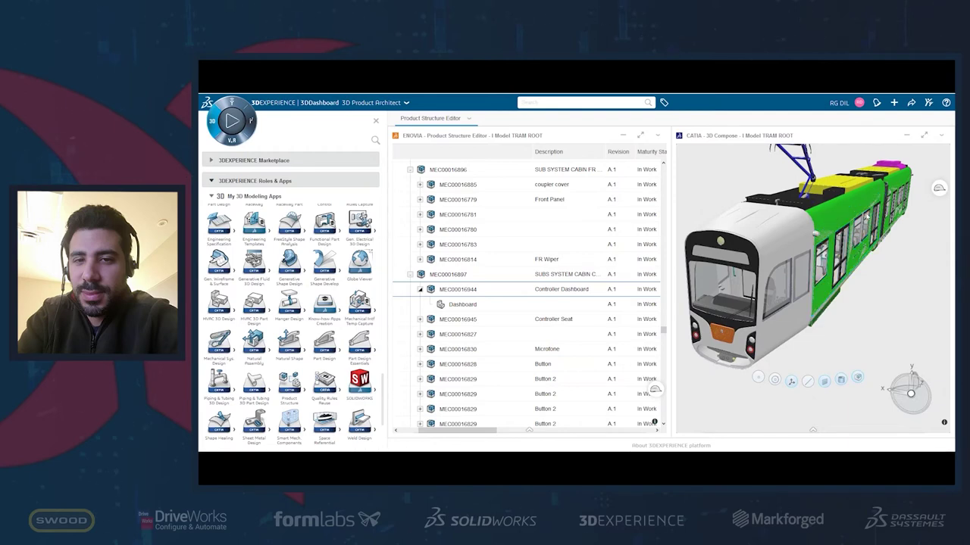
Clear the tram's front shell selection and close the My 3D Modeling Apps panel.
middle_click_drag(790, 216, 793, 239)
left_click(794, 239)
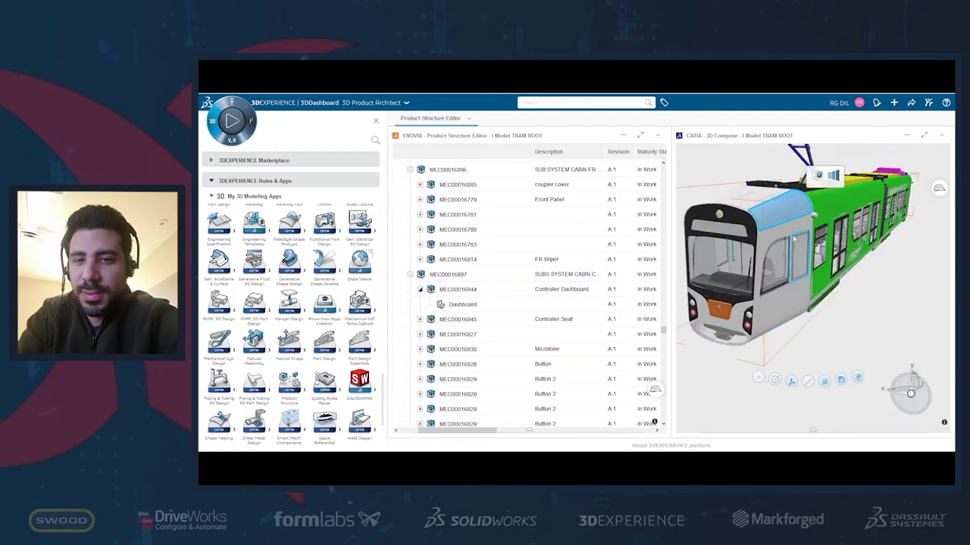
left_click(852, 343)
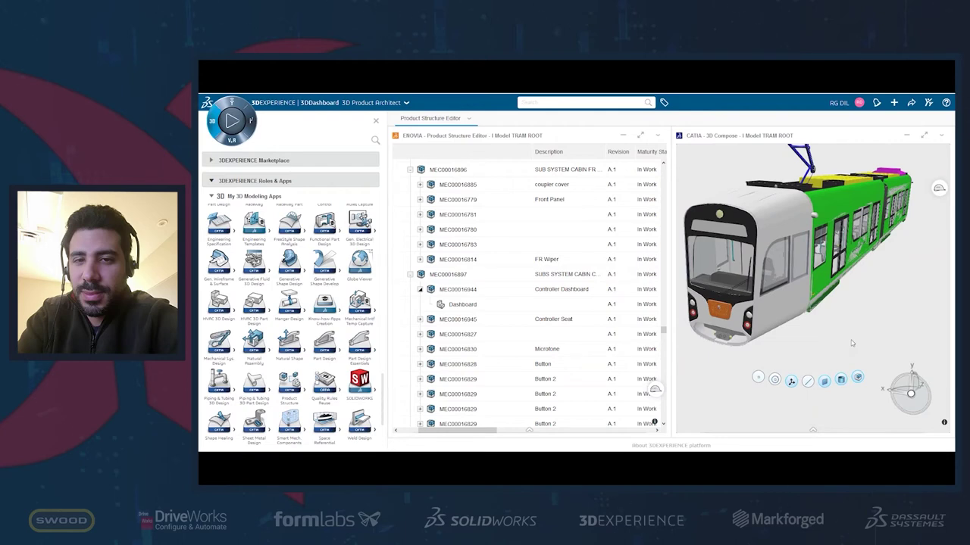
left_click(375, 121)
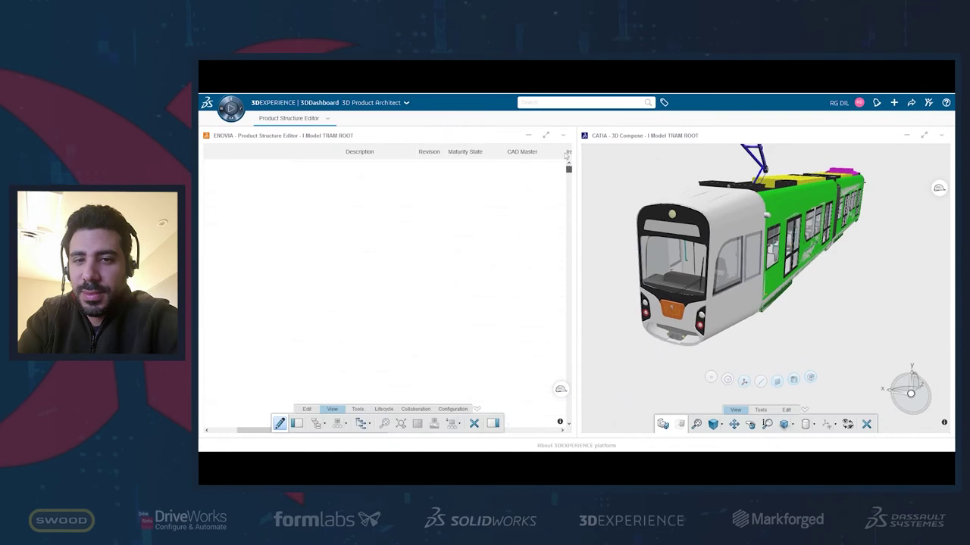
right_click(333, 168)
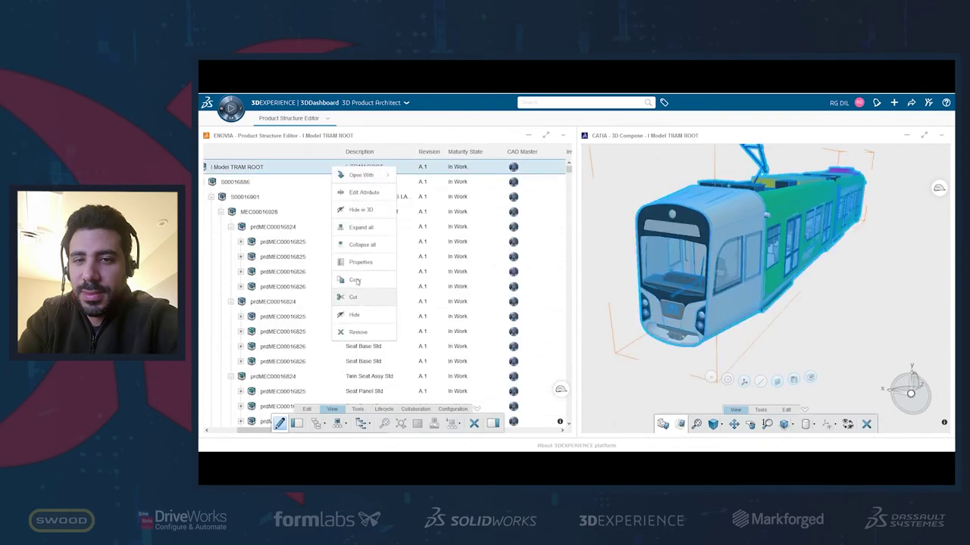
Collapse the structure tree to the root and view the tram from the side.
left_click(361, 245)
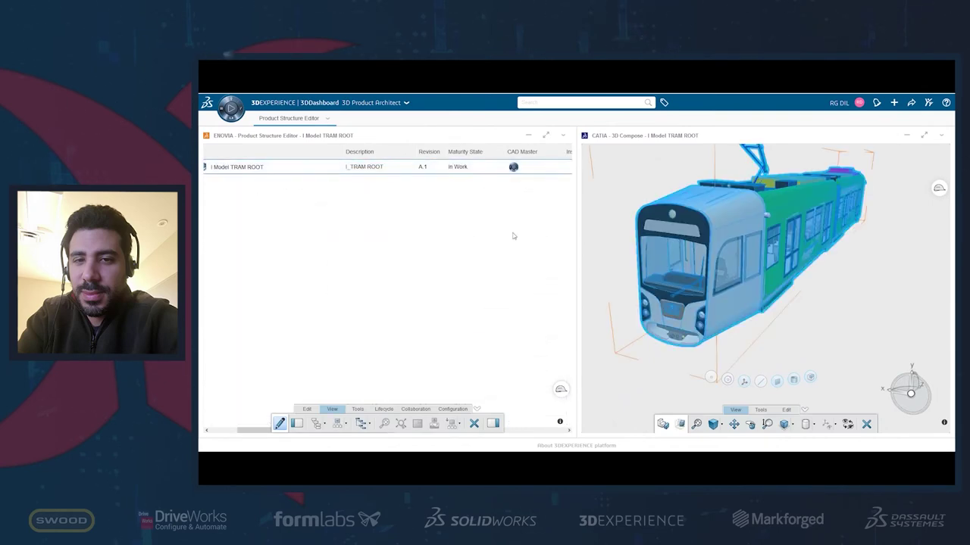
left_click(513, 236)
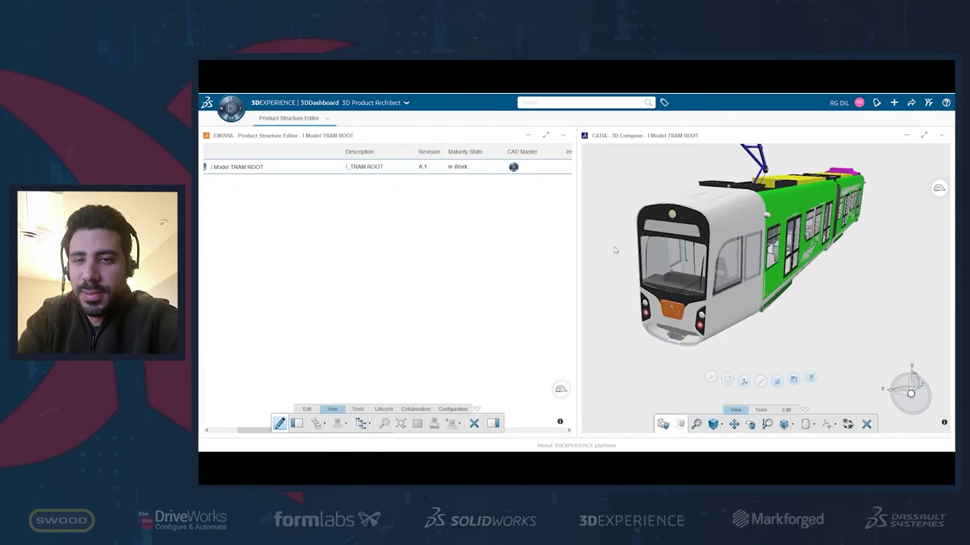
left_click(662, 425)
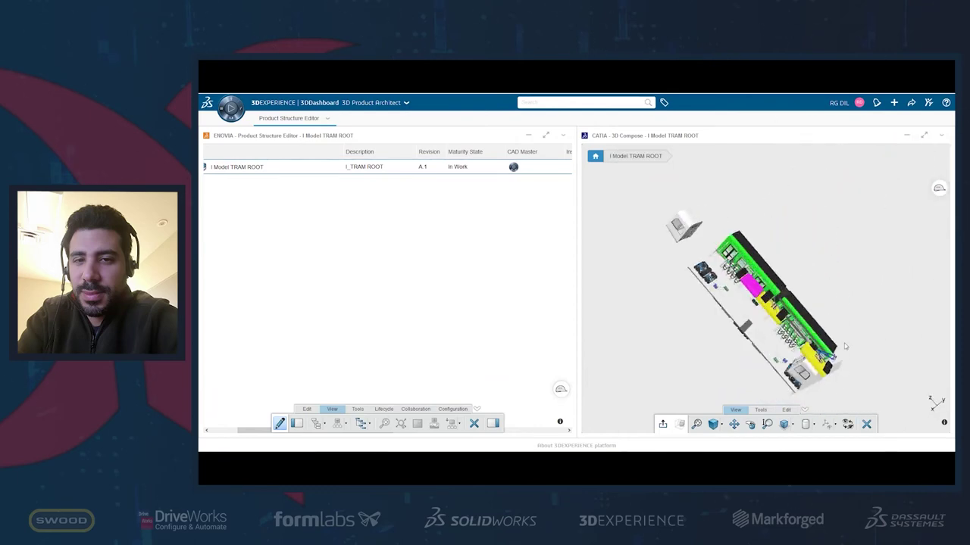
left_click(741, 330)
scroll(741, 330, "up", 3)
scroll(741, 329, "up", 3)
Drill the 3D view from the tram down through S00016887 and S00016892 to the motor bogie.
left_click(713, 282)
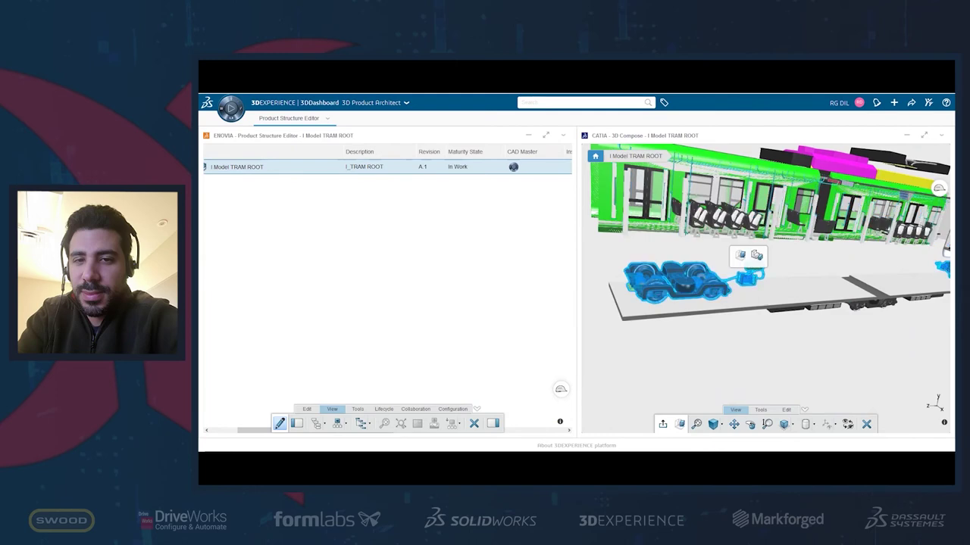
left_click(756, 256)
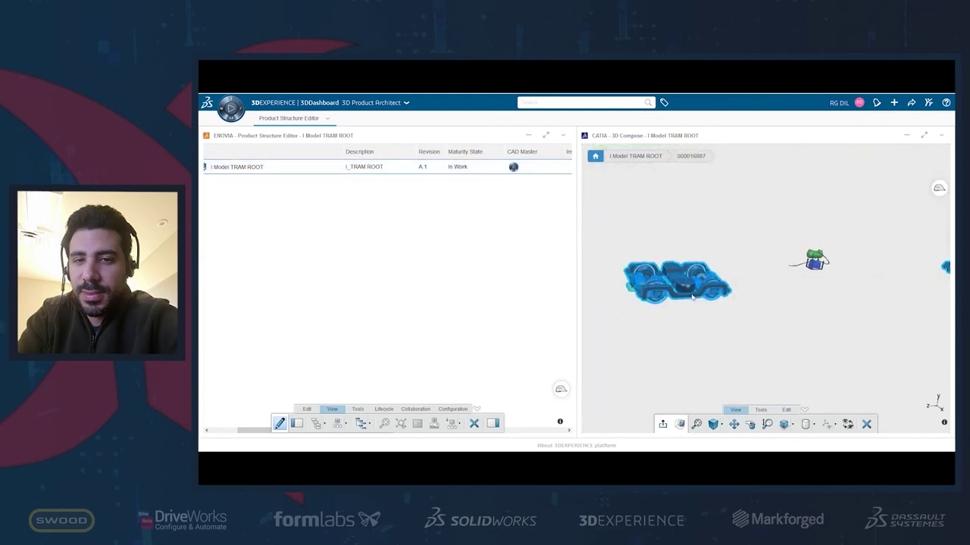
left_click(736, 264)
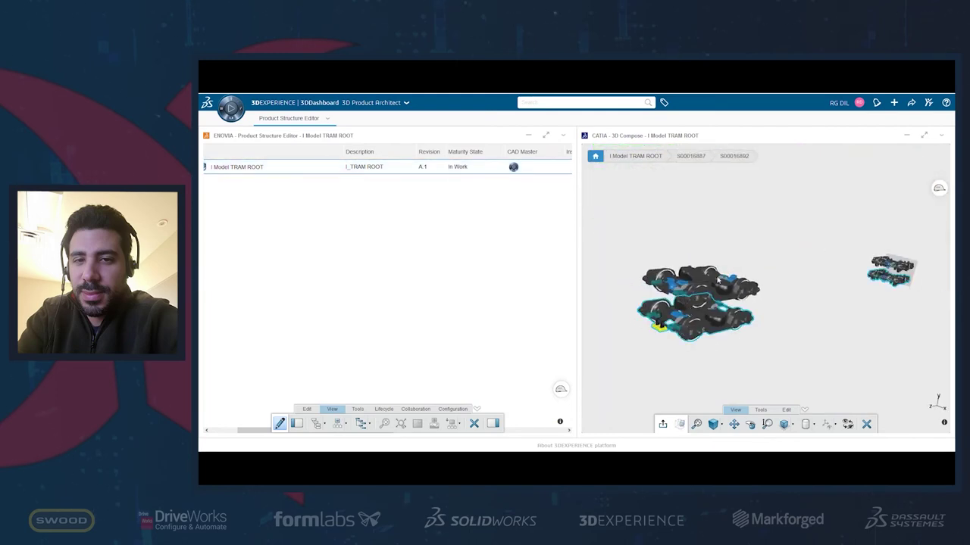
scroll(750, 258, "up", 2)
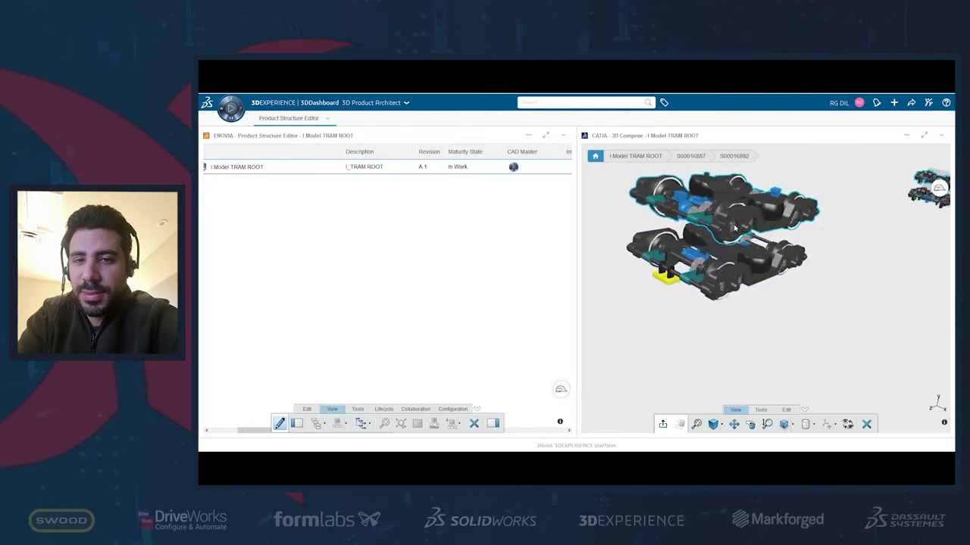
right_click(748, 218)
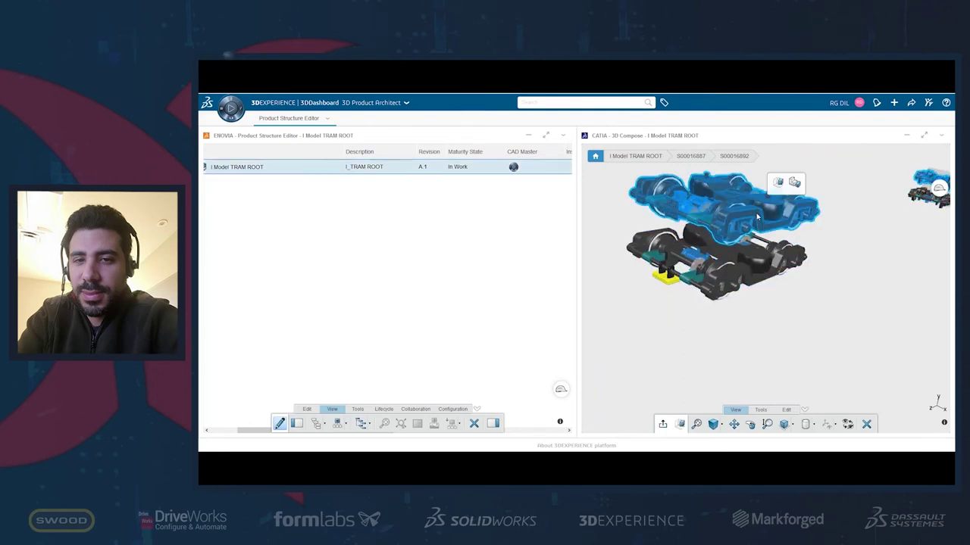
left_click(766, 223)
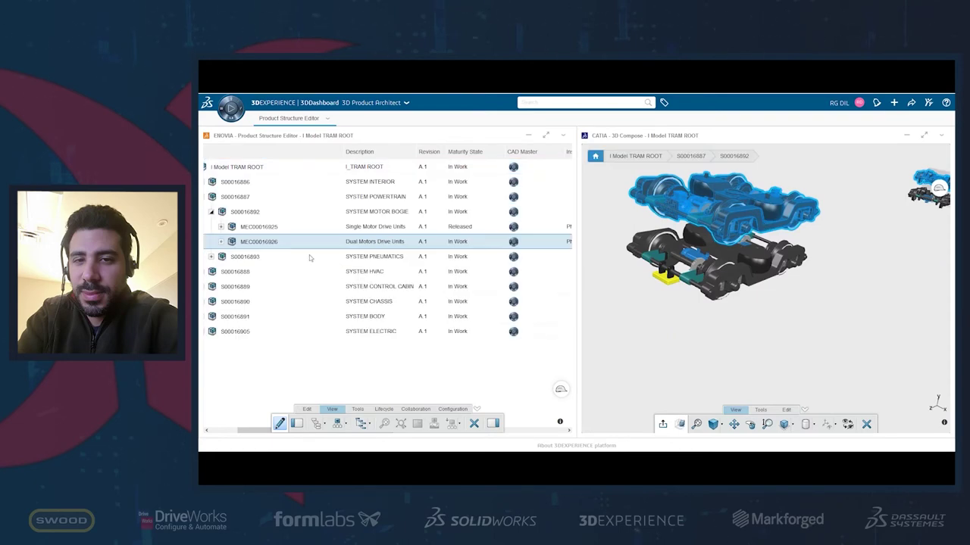
Widen the Description column and highlight the Single Motor and Dual Motors Drive Units in 3D.
left_click(356, 229)
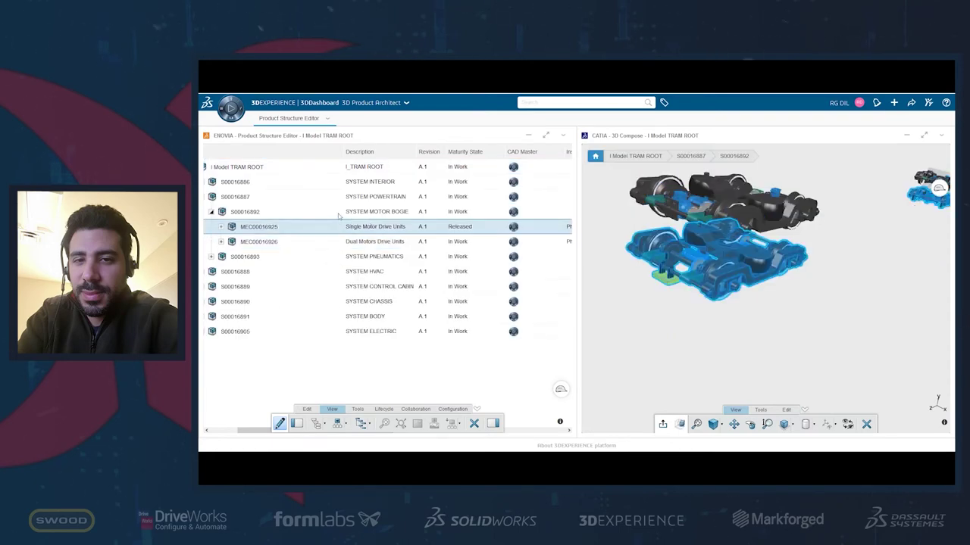
left_click(421, 207)
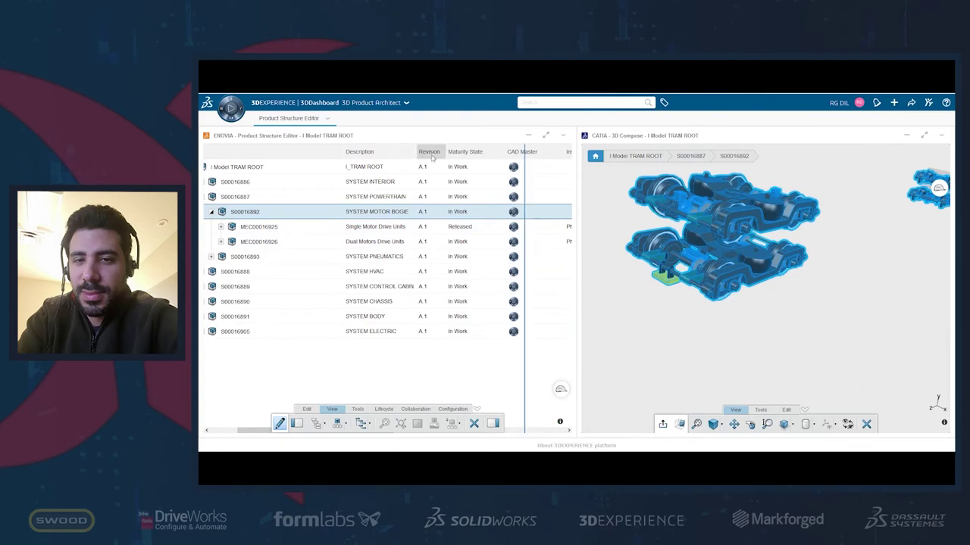
left_click_drag(416, 154, 442, 154)
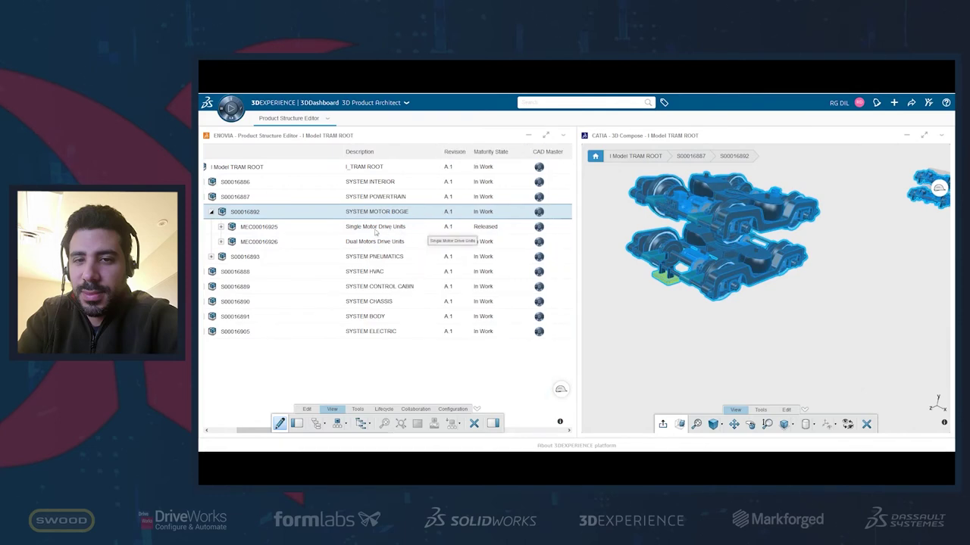
left_click(377, 230)
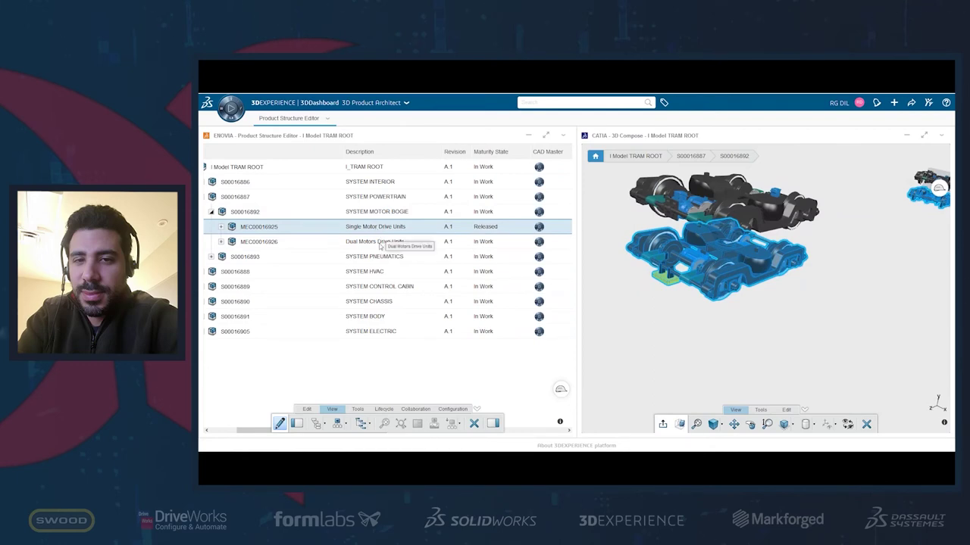
left_click(380, 243)
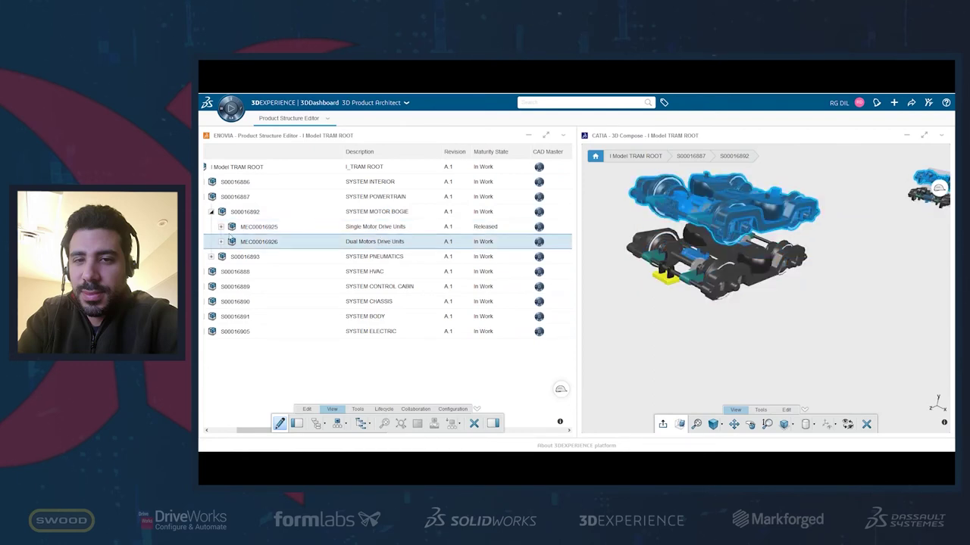
Expand MEC00016925 and MEC00016926 to list their bogie assemblies, then open Dual Motors Drive Units properties.
left_click(221, 228)
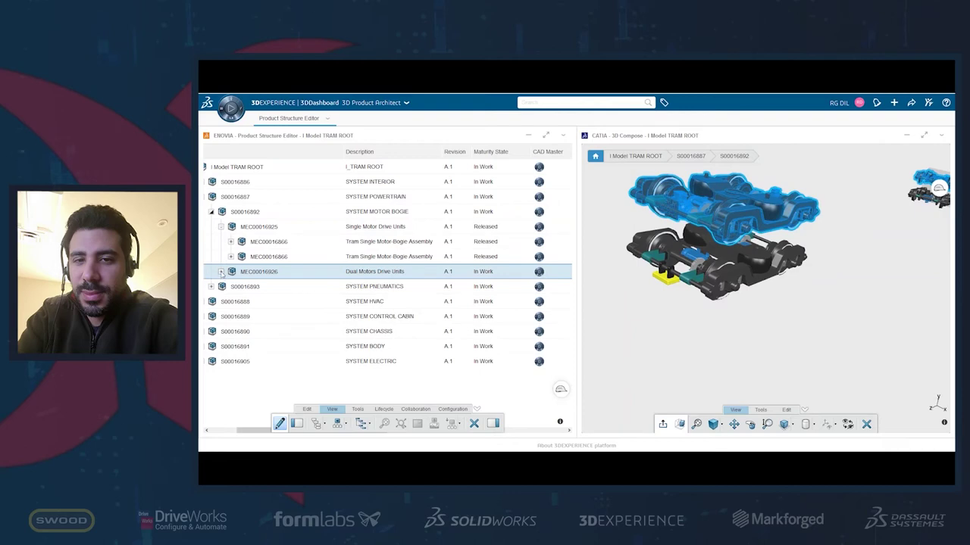
left_click(221, 272)
left_click(370, 242)
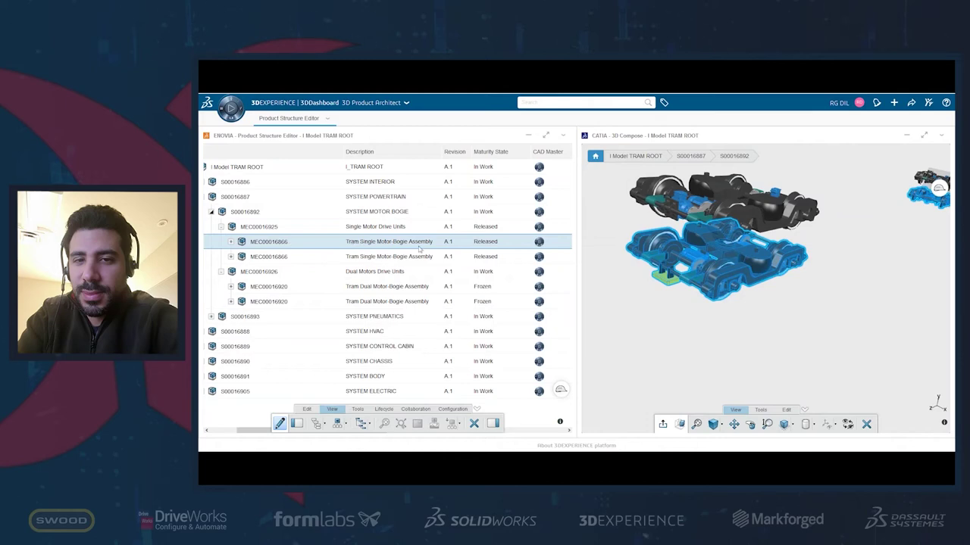
mouse_move(726, 272)
left_mouse_down()
mouse_move(785, 274)
mouse_move(789, 263)
left_mouse_up()
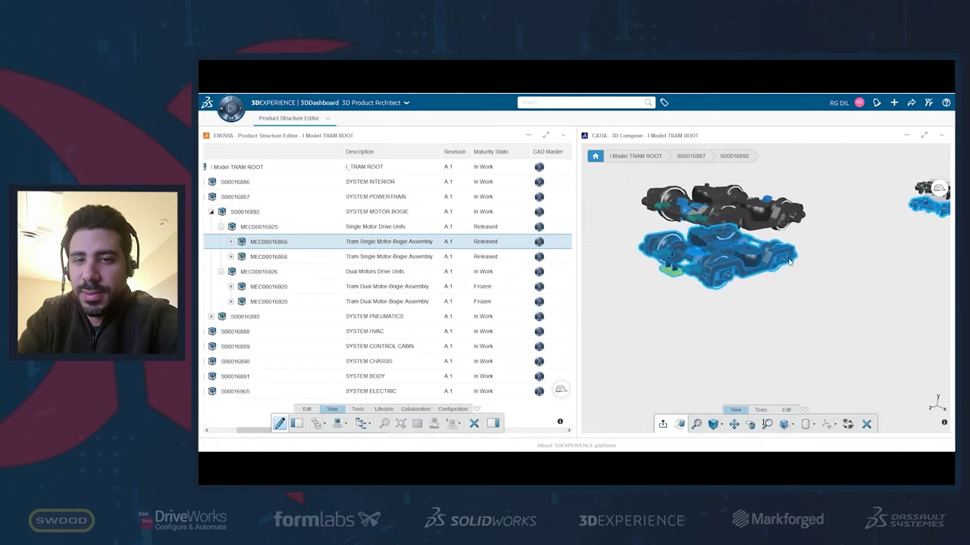
left_click(789, 262)
left_click(776, 299)
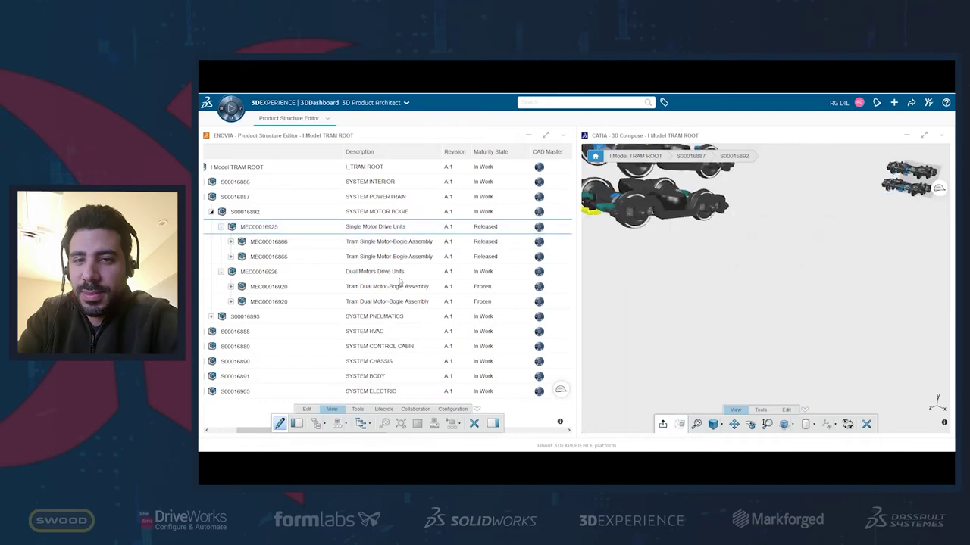
left_click(399, 277)
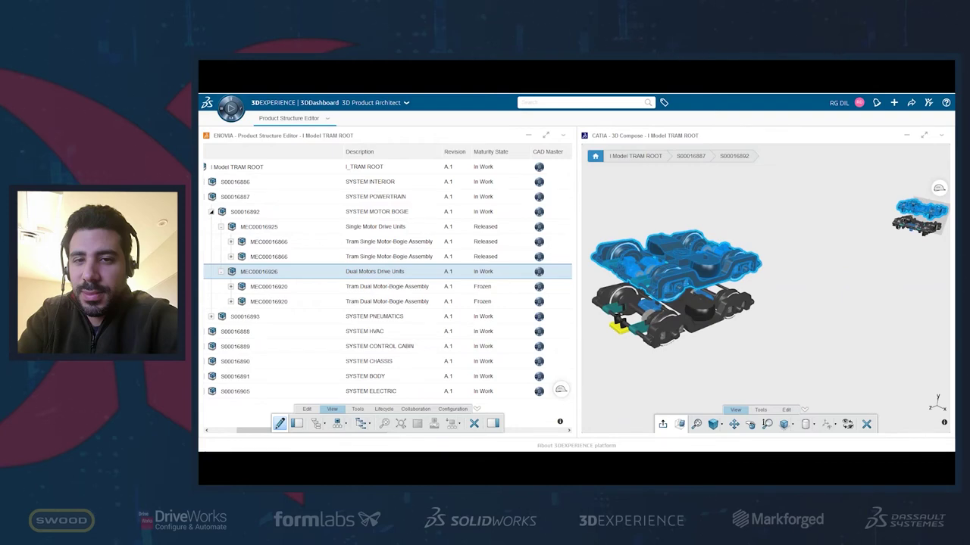
right_click(304, 270)
left_click(331, 363)
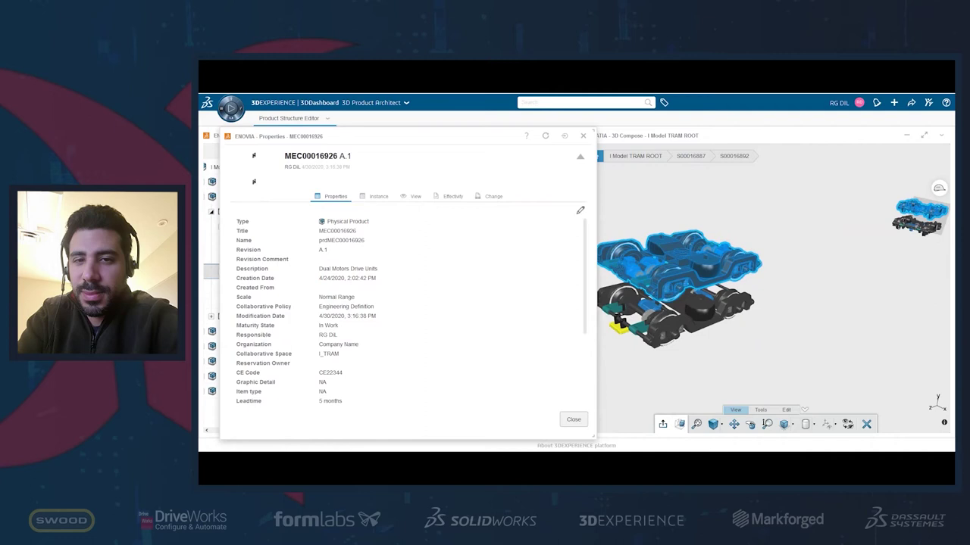
Make MEC00016926's properties editable and review its attributes, keeping EUR as local currency.
left_click(580, 211)
scroll(287, 264, "down", 5)
scroll(287, 264, "down", 5)
scroll(287, 264, "up", 2)
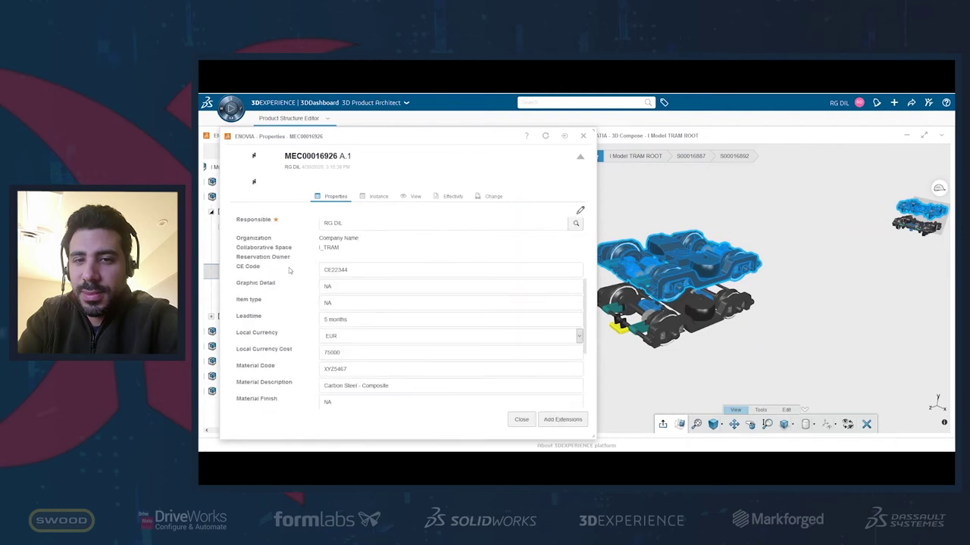
left_click_drag(337, 156, 319, 156)
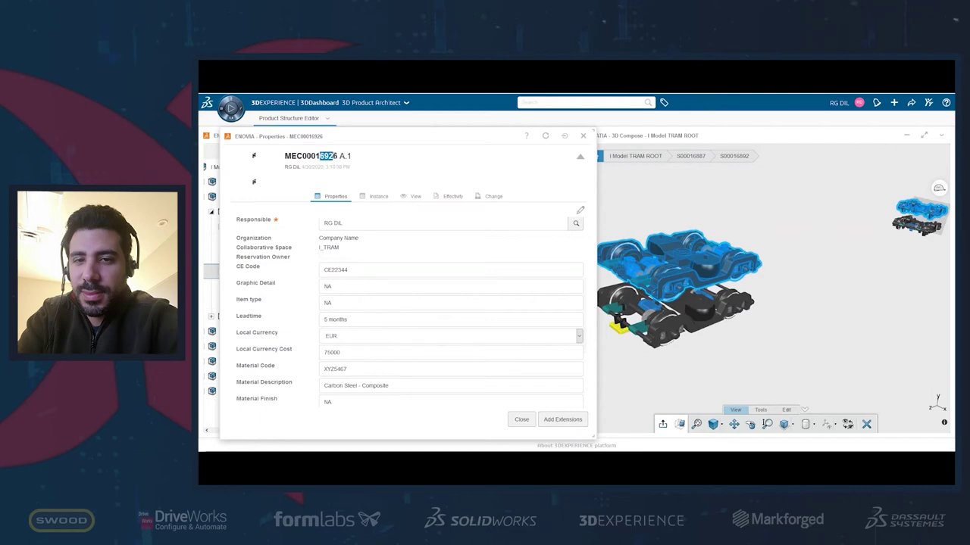
left_click(346, 339)
left_click(346, 339)
scroll(338, 343, "down", 1)
scroll(337, 343, "down", 1)
scroll(337, 342, "down", 1)
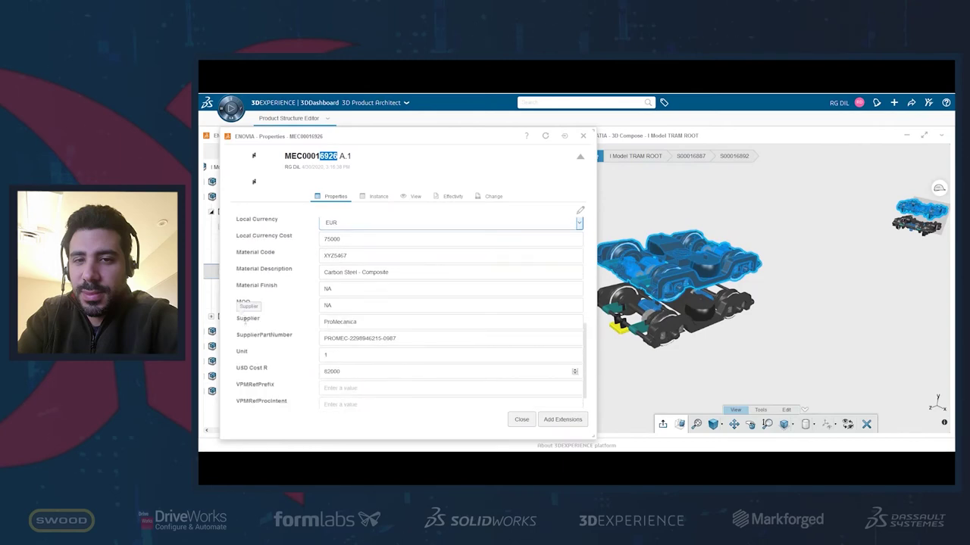
left_click_drag(396, 339, 323, 338)
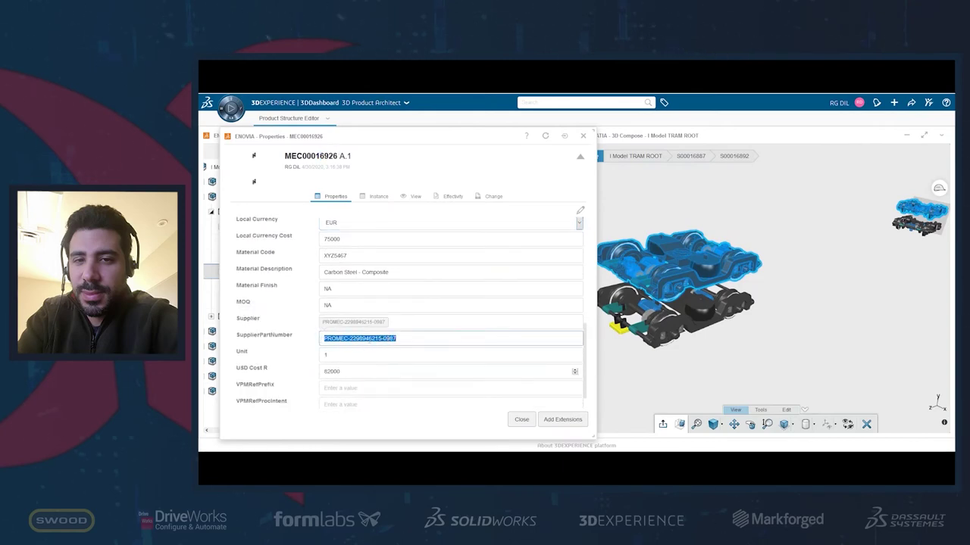
Restore the cleared Title value with Ctrl+Z and close the Properties dialog.
scroll(510, 322, "up", 5)
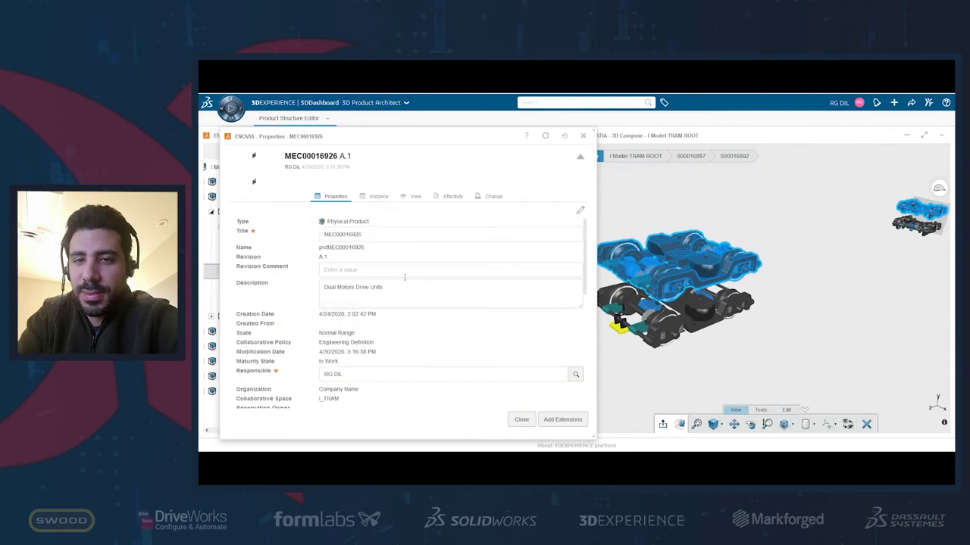
left_click_drag(367, 234, 324, 234)
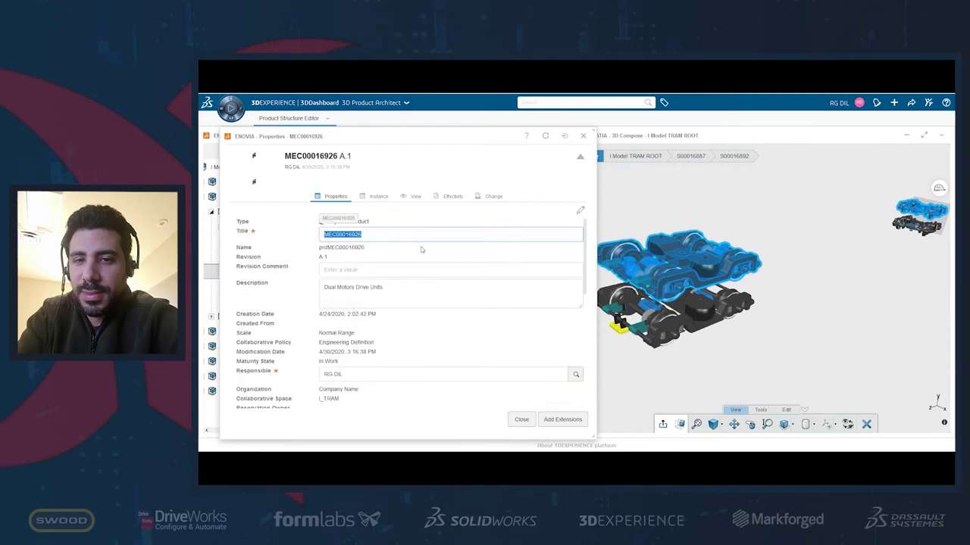
key("BackSpace")
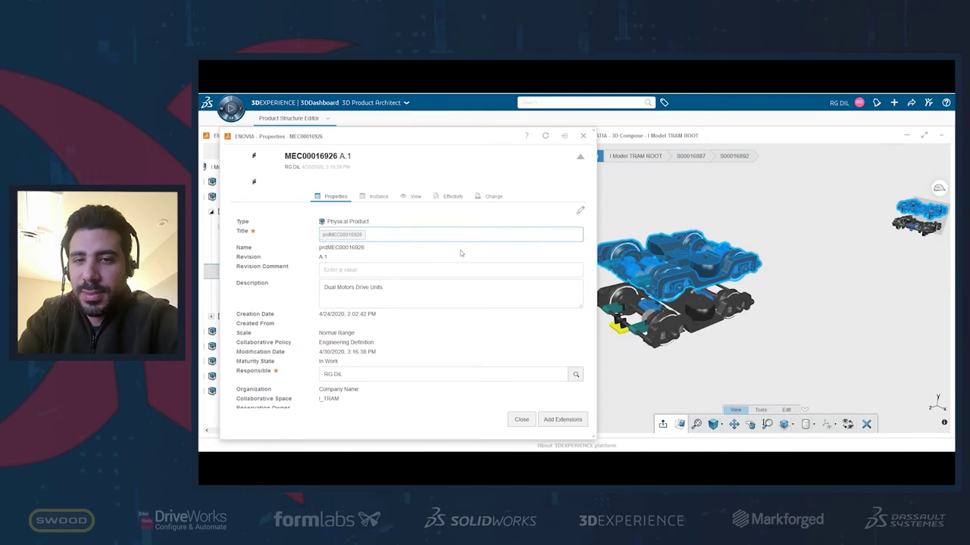
key("ctrl+z")
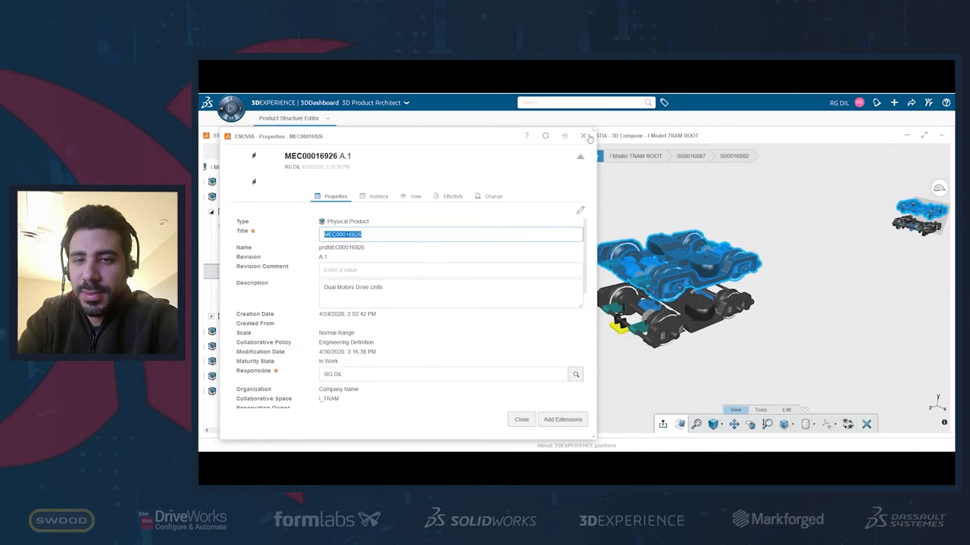
left_click(585, 136)
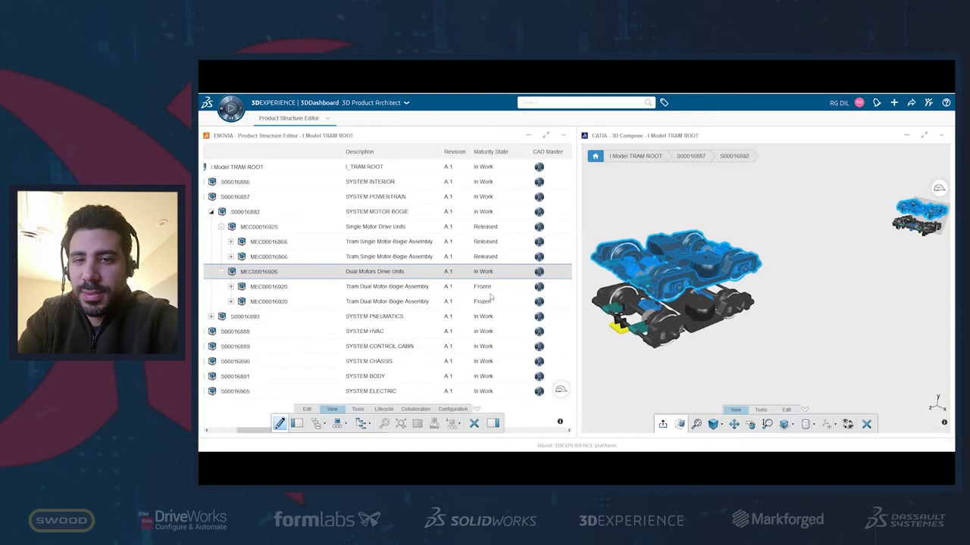
Highlight the single-motor bogie, Dual Motors Drive Units, and first dual-motor bogie assembly in 3D.
left_click(489, 246)
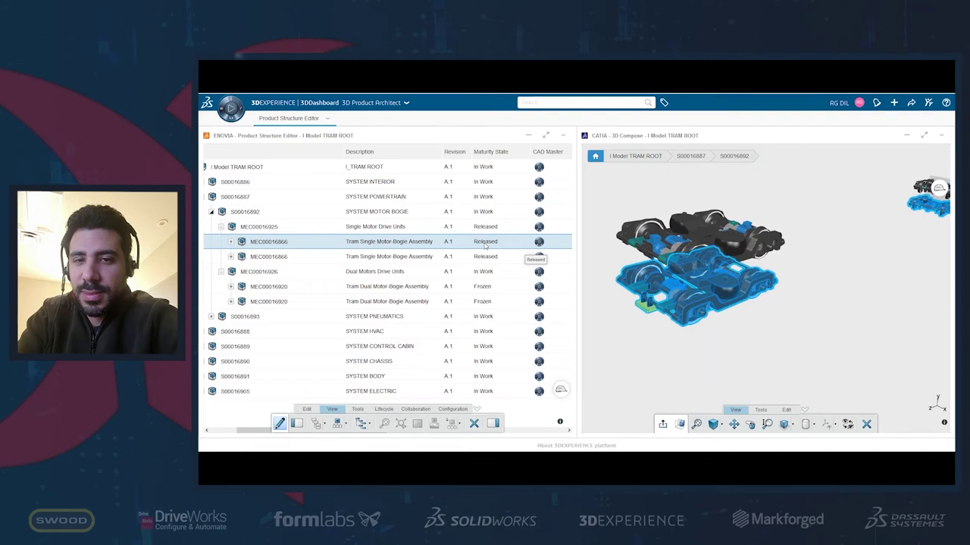
left_click(379, 288)
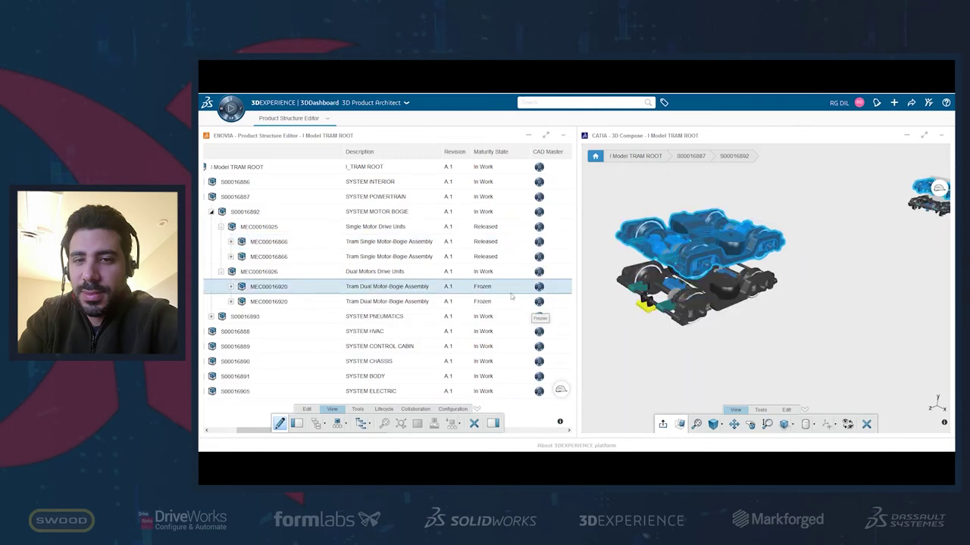
middle_click_drag(583, 328, 636, 331)
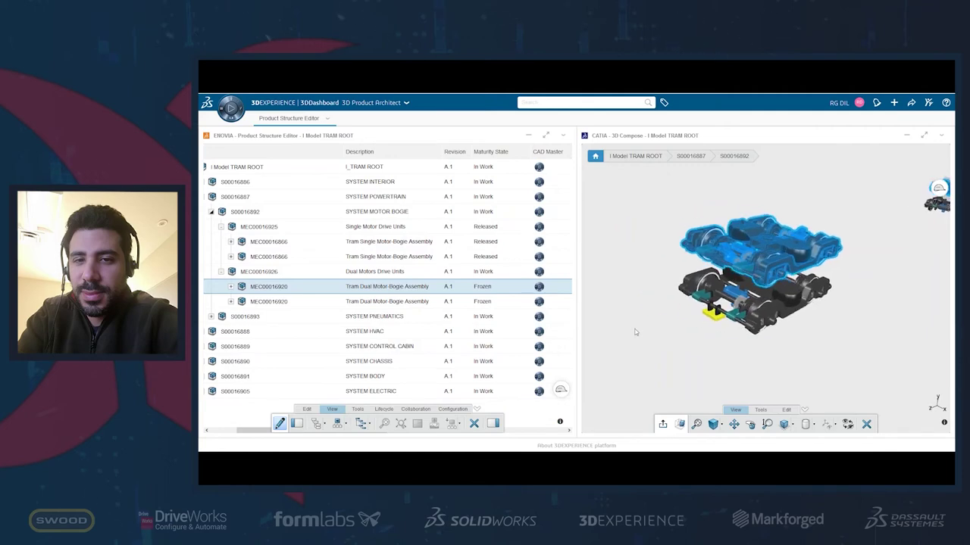
left_click(636, 332)
left_click(483, 290)
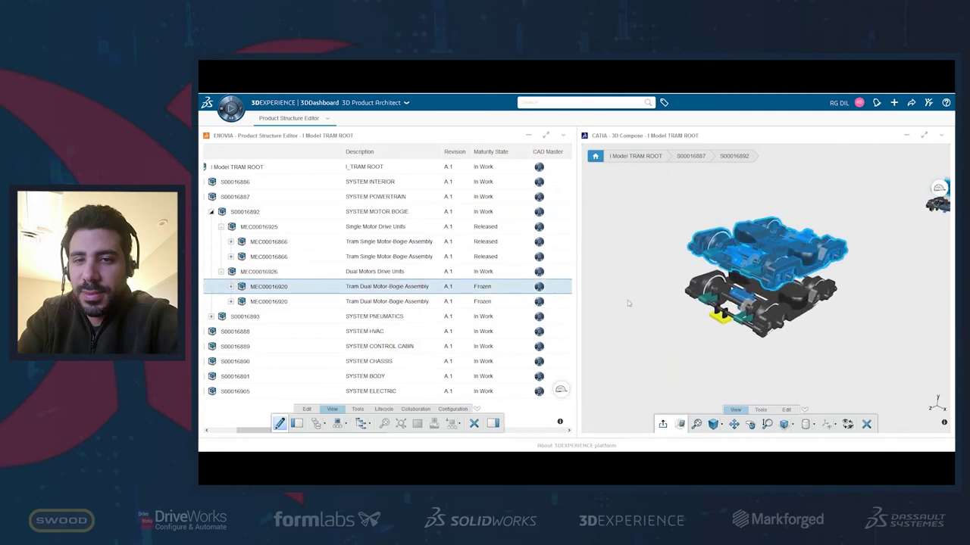
left_click(655, 280)
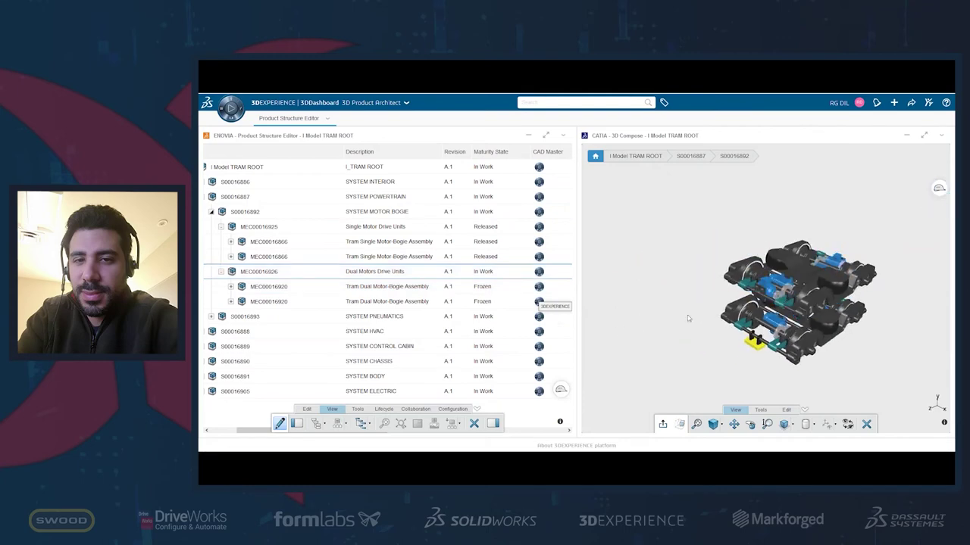
left_click(475, 275)
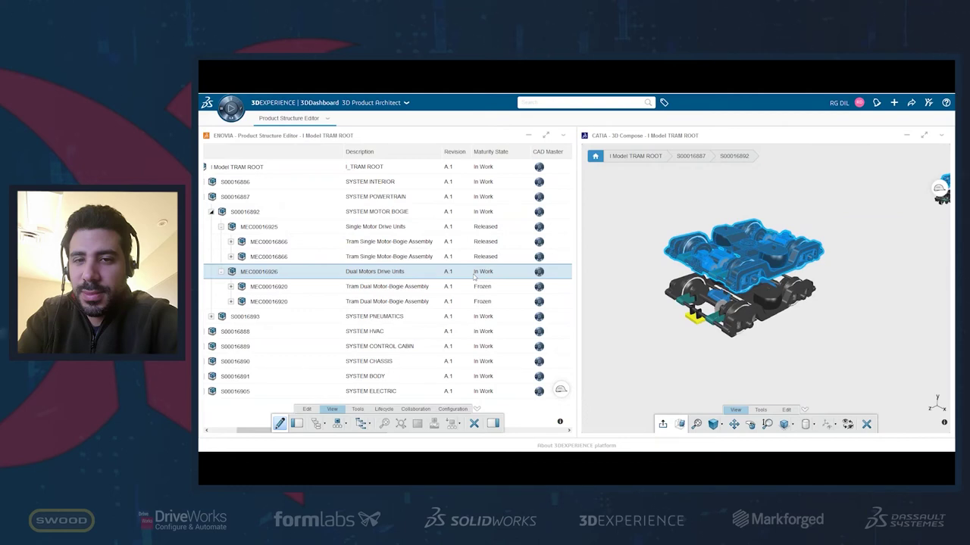
left_click(486, 288)
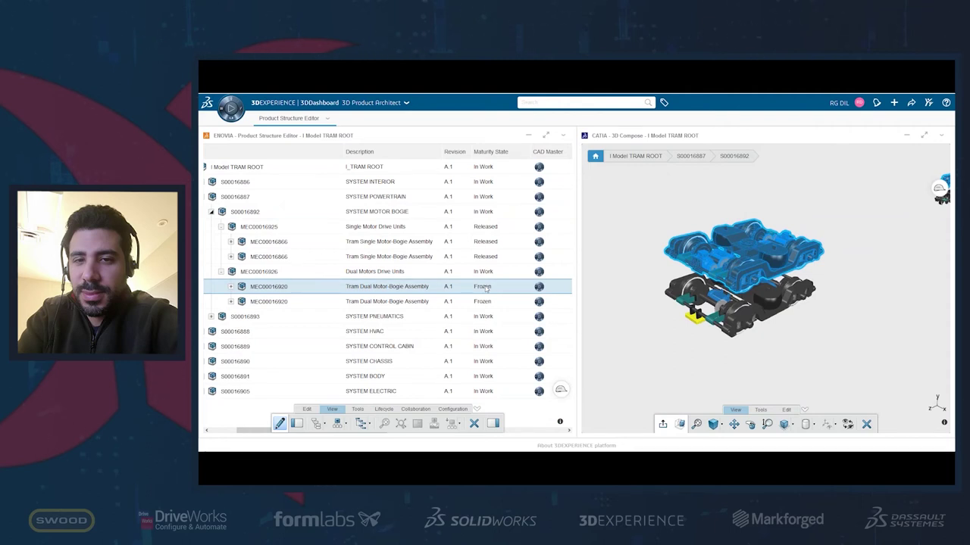
Switch to My Dashboard 001 and open the Dual Motor-Bogie Assy Release change action.
left_click(376, 104)
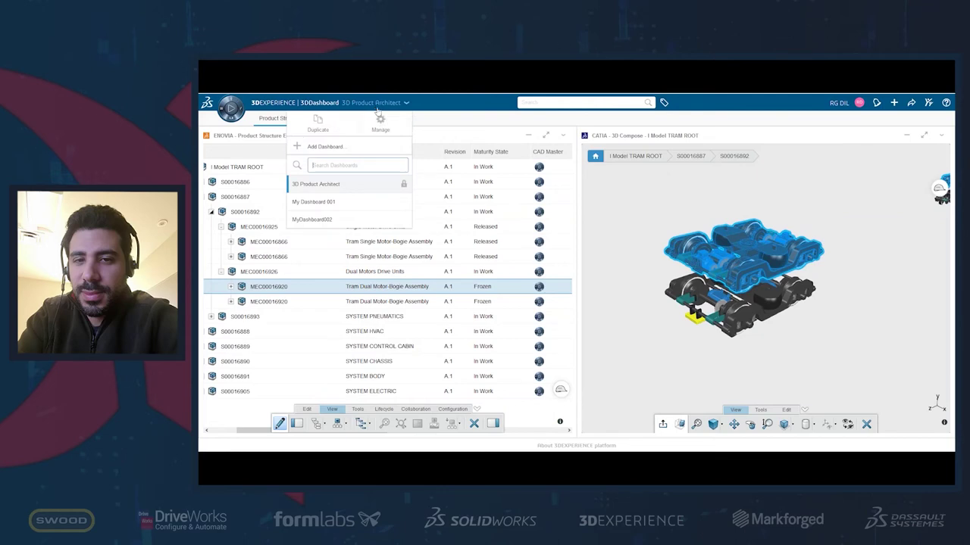
left_click(318, 202)
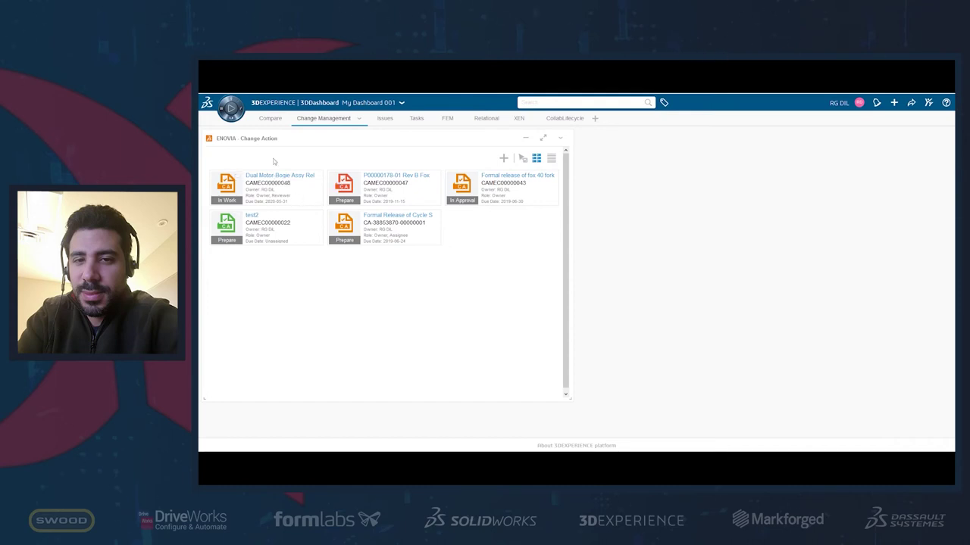
left_click(290, 180)
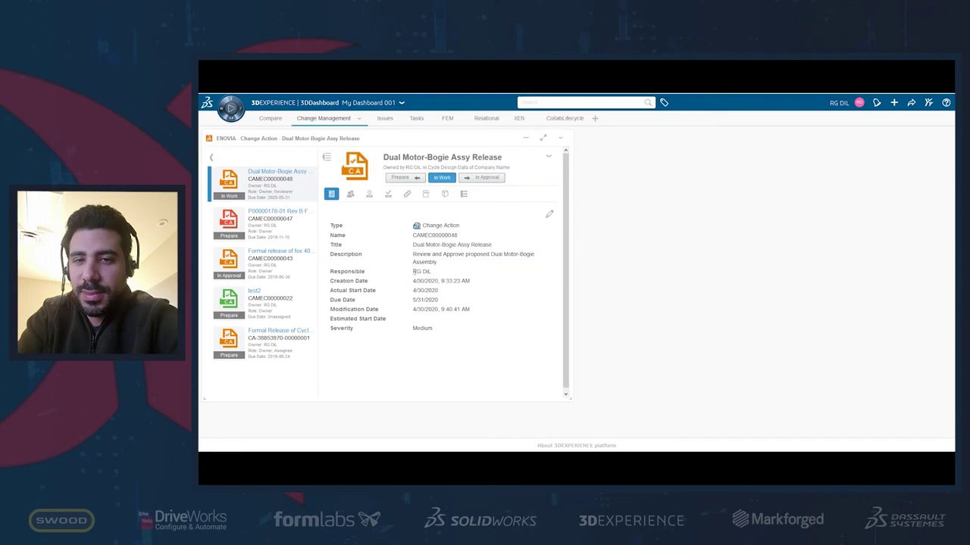
left_click_drag(412, 255, 535, 260)
left_click(530, 267)
Review the change action's Members, Applicability and Referentials, ending on the MEC00016920 proposed change to release.
left_click(350, 194)
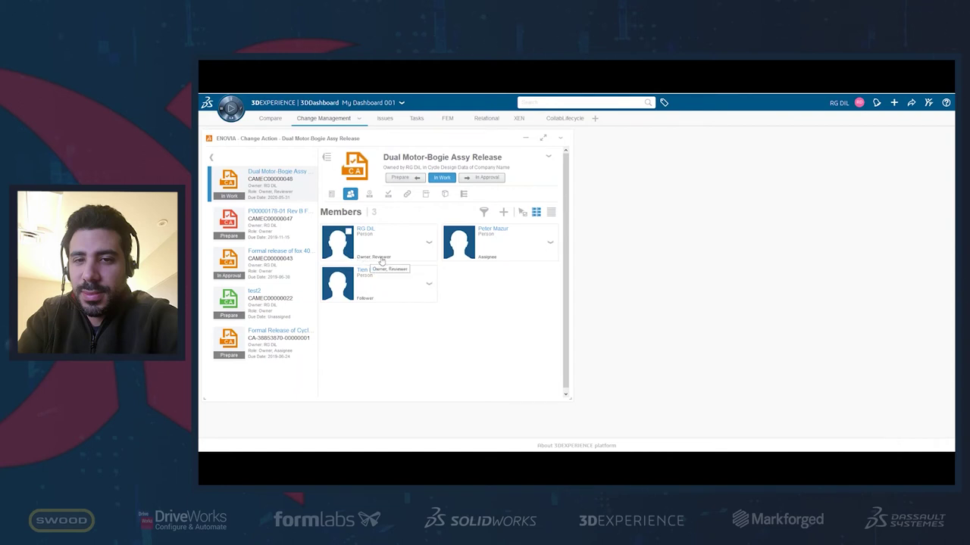
mouse_move(500, 243)
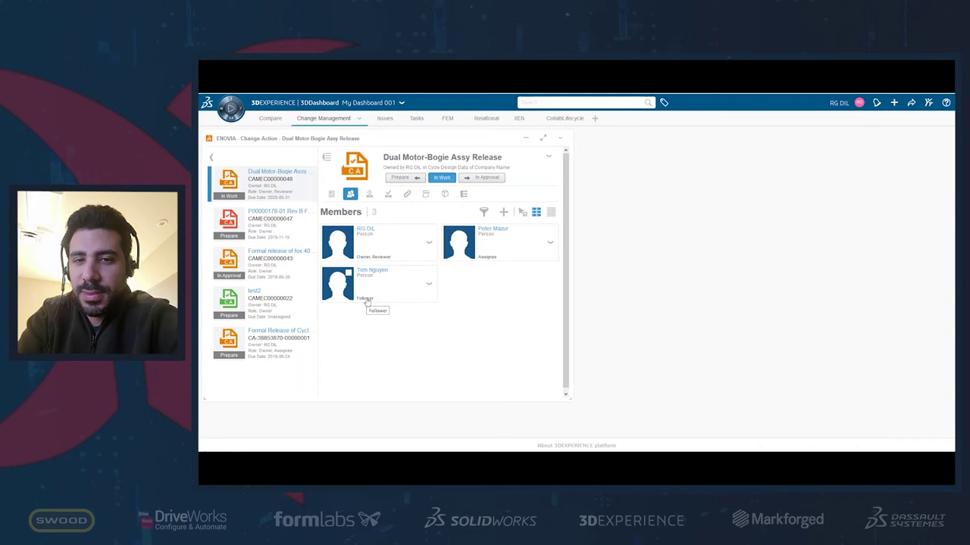
left_click(369, 194)
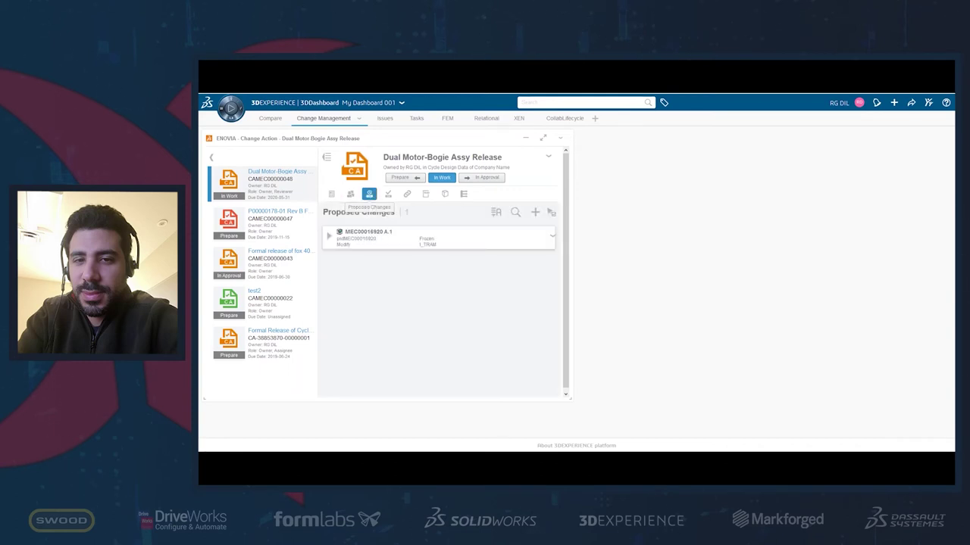
left_click(329, 237)
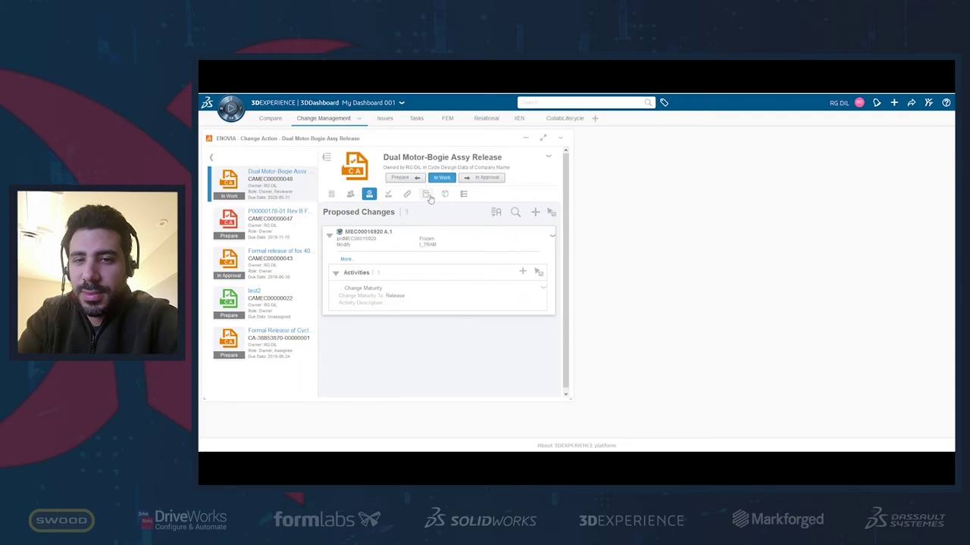
left_click(427, 195)
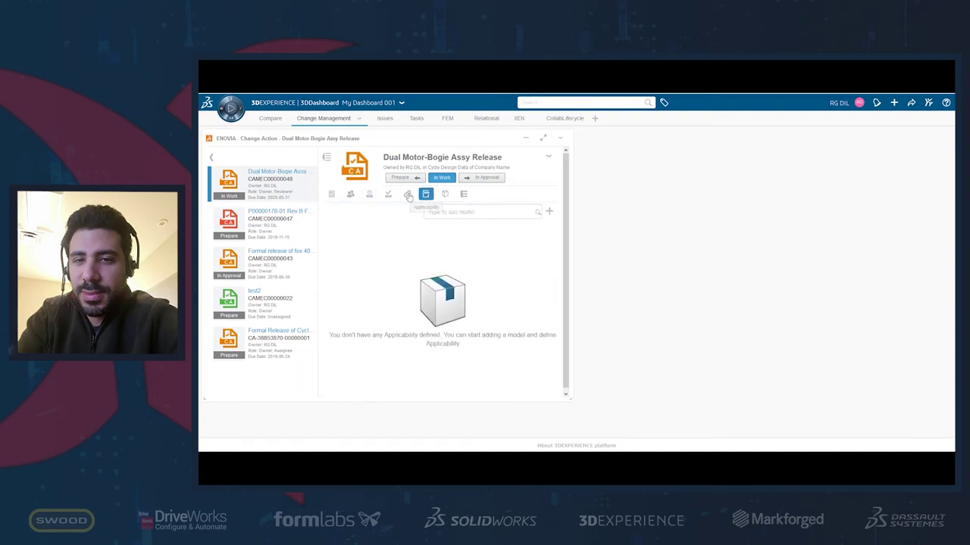
left_click(408, 195)
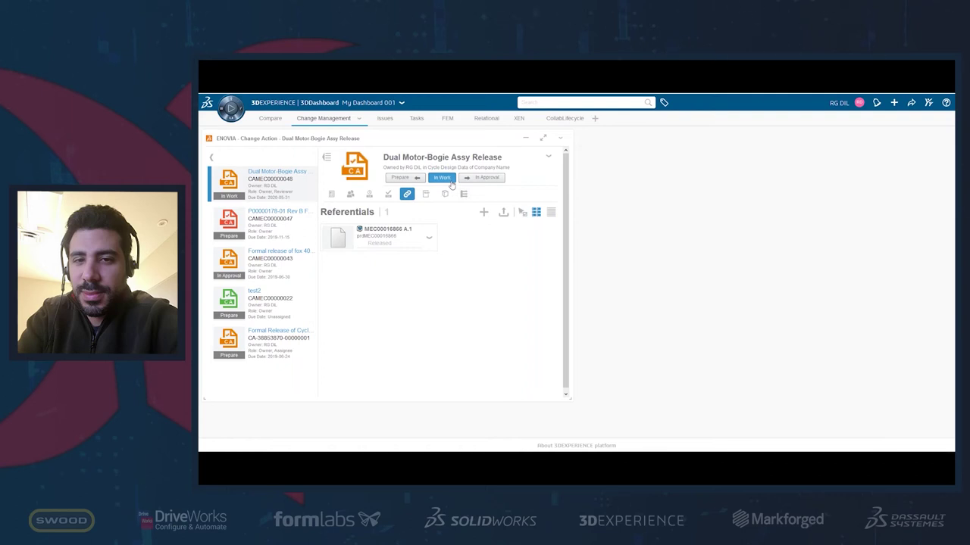
left_click(368, 195)
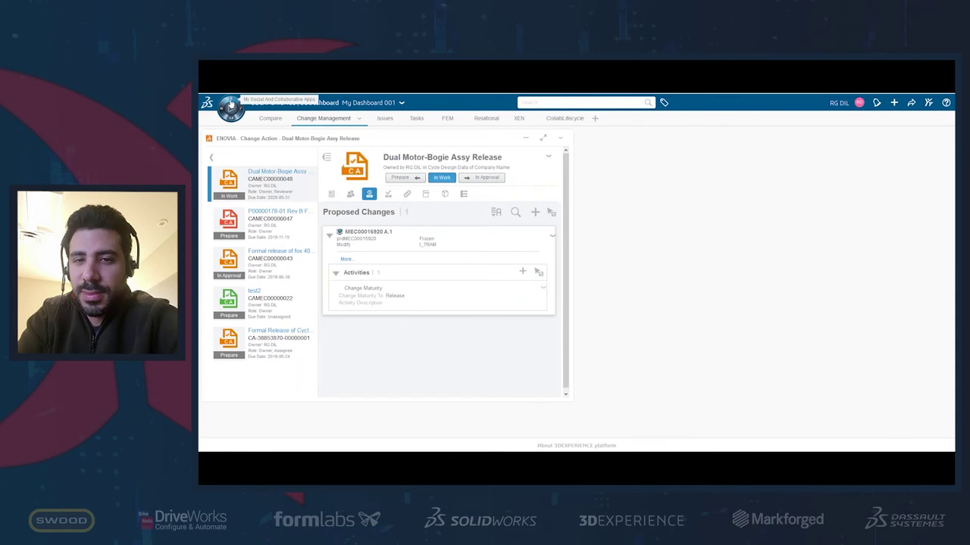
Filter the apps panel by 'product' and start dragging Product Structure Explorer onto the dashboard.
left_click(231, 107)
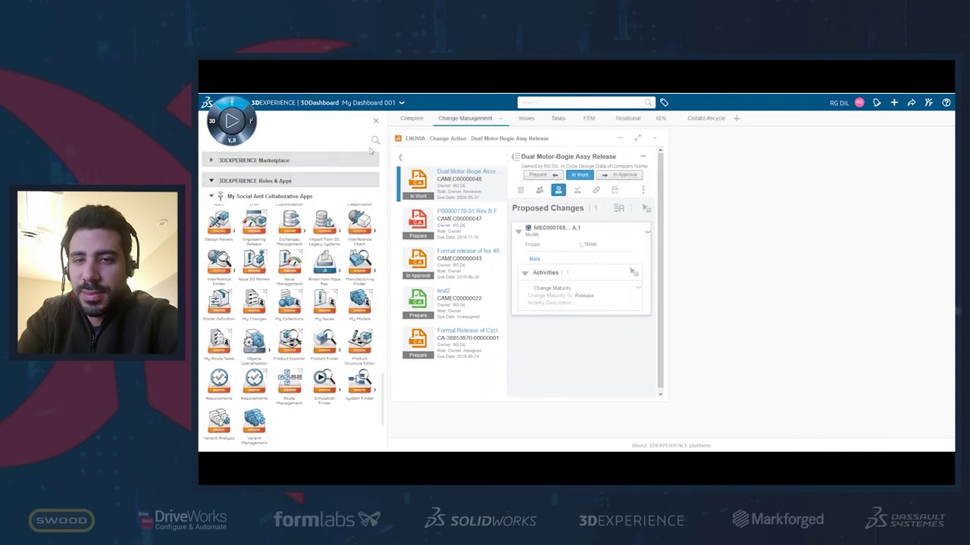
left_click(375, 141)
type("product")
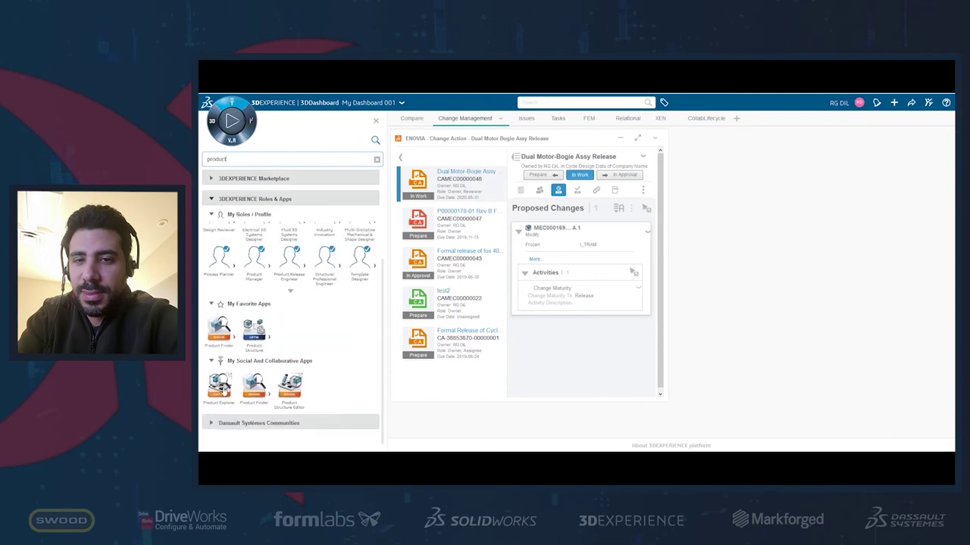
left_click_drag(254, 383, 720, 269)
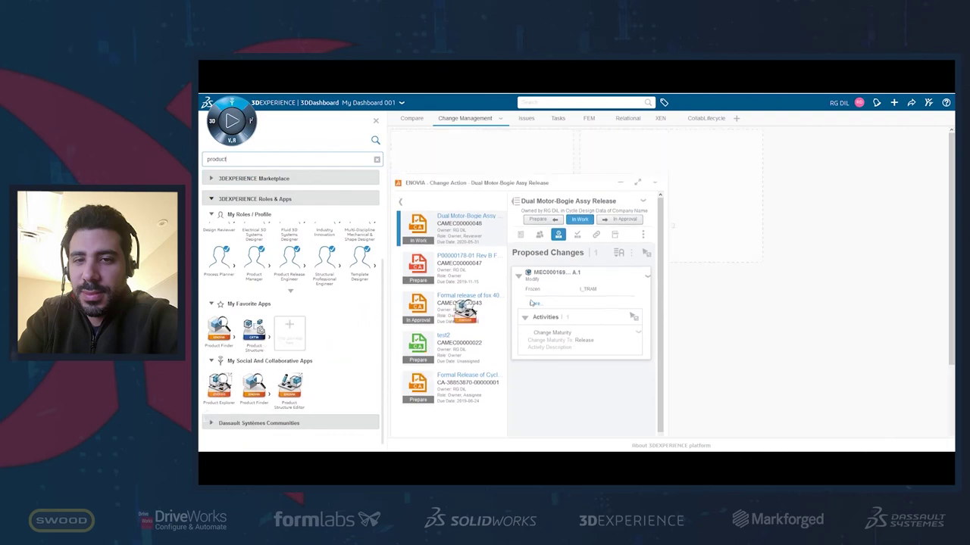
Stack widened Product Structure Explore and 3D Navigate widgets in the right column, then close the apps panel.
left_click_drag(720, 269, 762, 262)
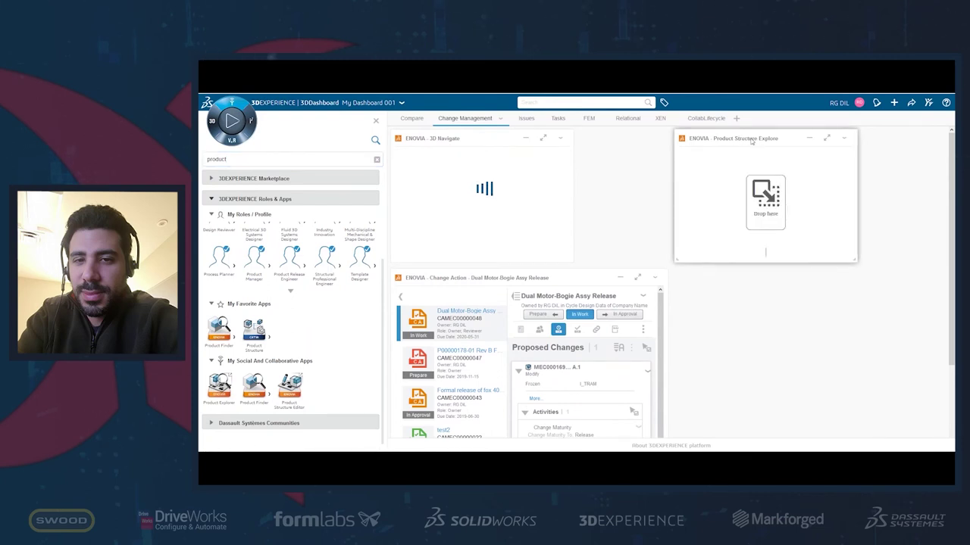
left_click_drag(740, 142, 801, 141)
left_click_drag(525, 156, 758, 280)
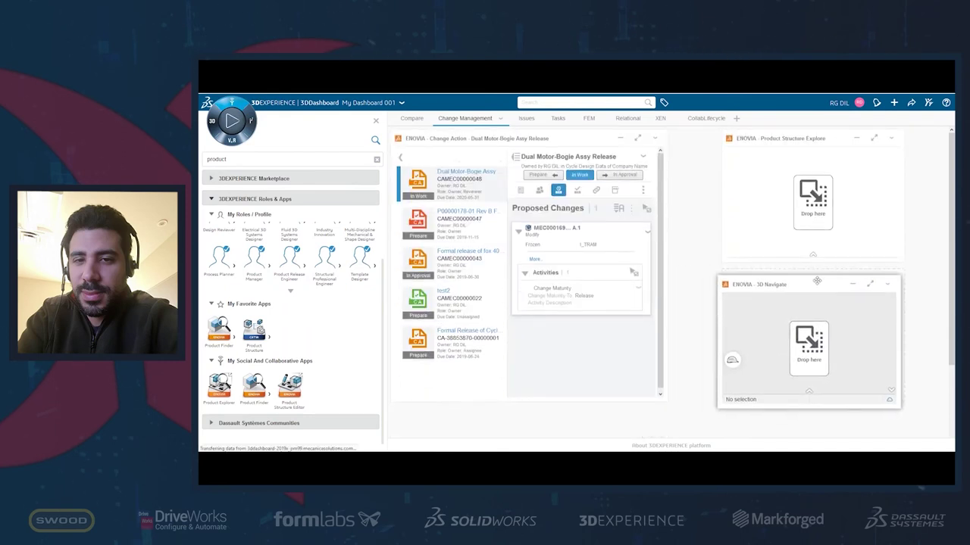
left_click_drag(723, 228, 674, 228)
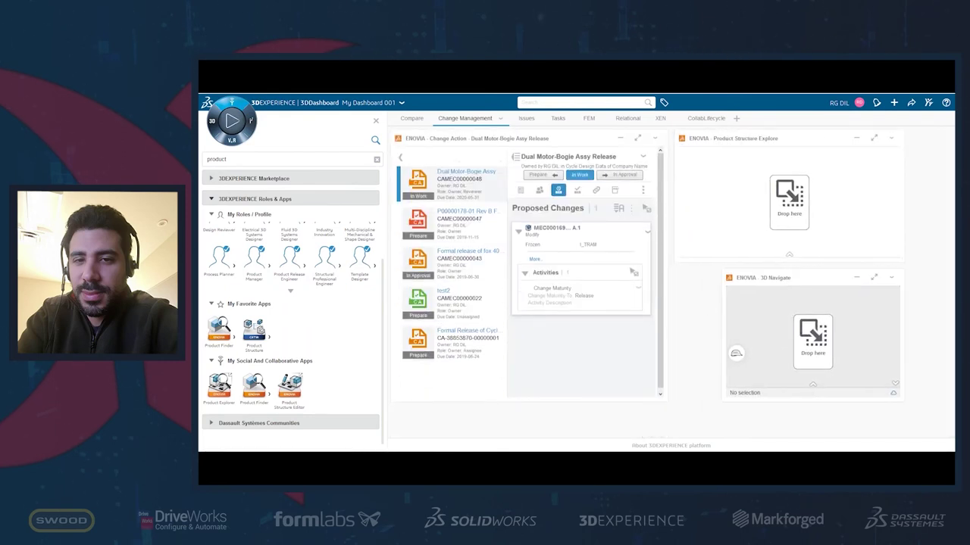
left_click_drag(703, 312, 677, 312)
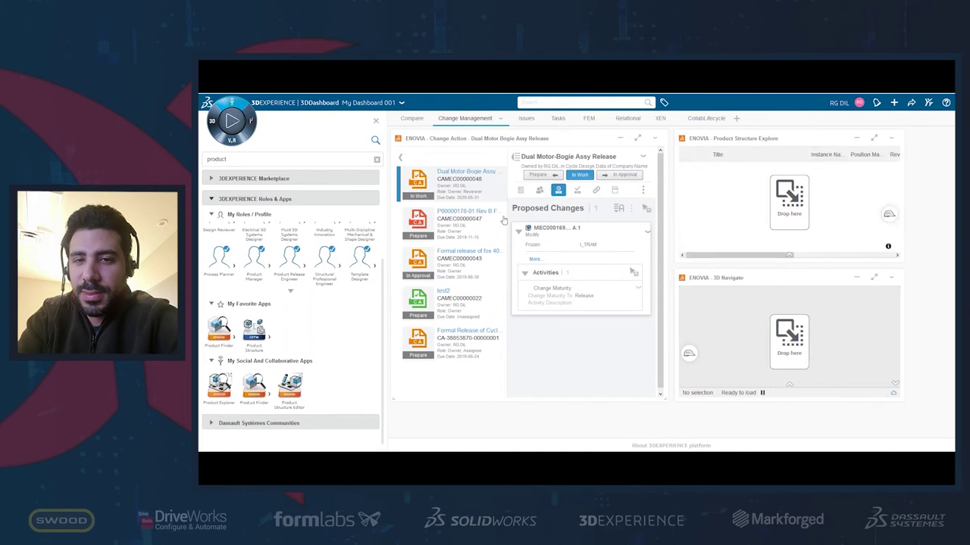
left_click(375, 121)
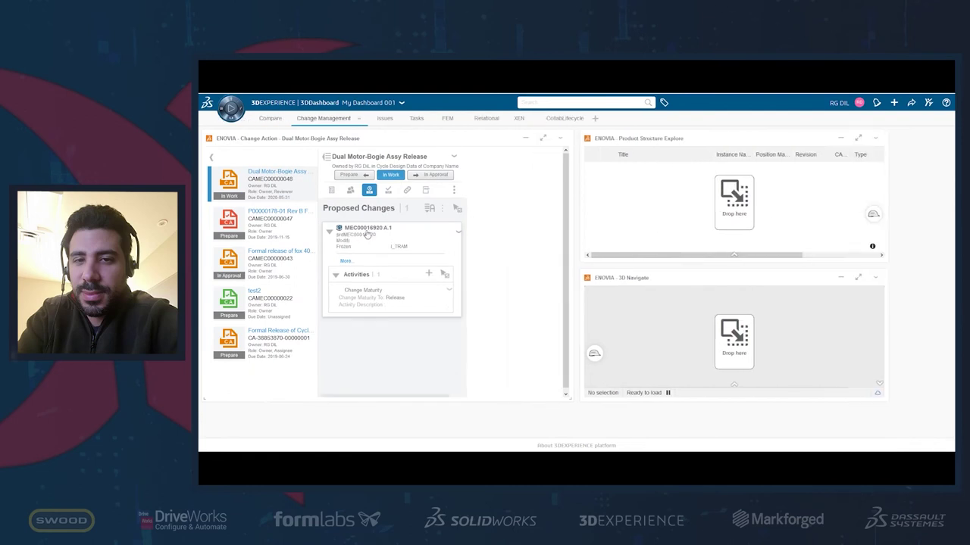
Load proposed MEC00016920 into Product Structure Explore and rotate its bogie model in 3D Navigate.
mouse_move(367, 235)
left_mouse_down()
mouse_move(648, 226)
mouse_move(733, 198)
left_mouse_up()
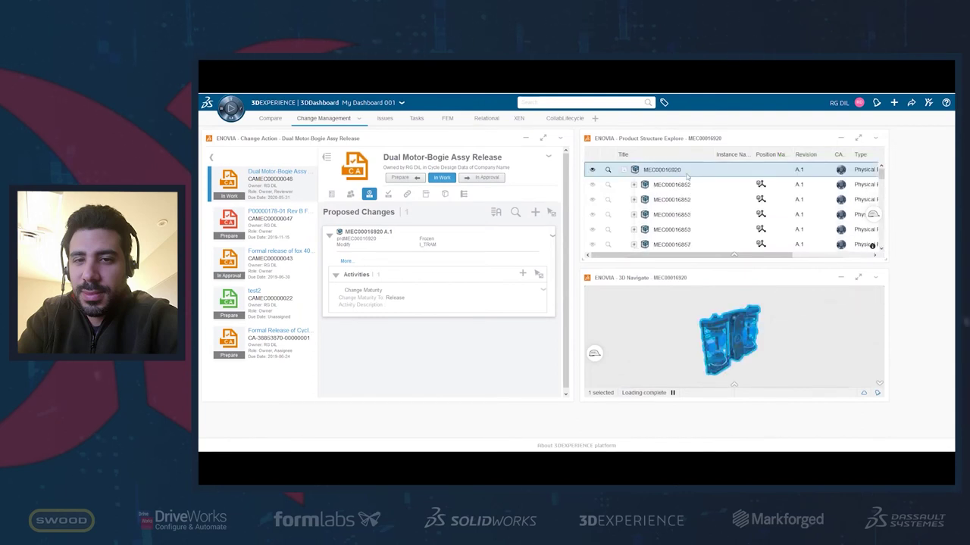
left_click(758, 378)
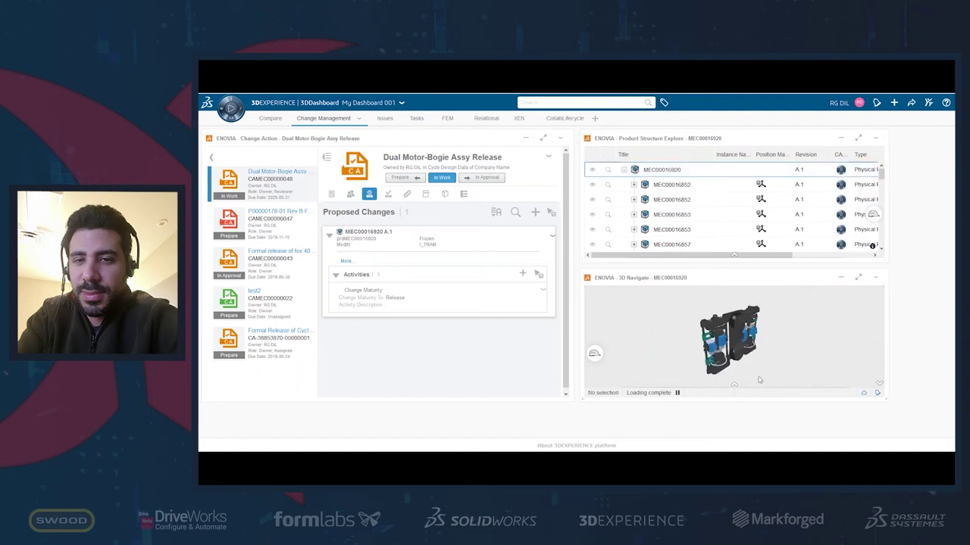
left_click_drag(781, 368, 706, 278)
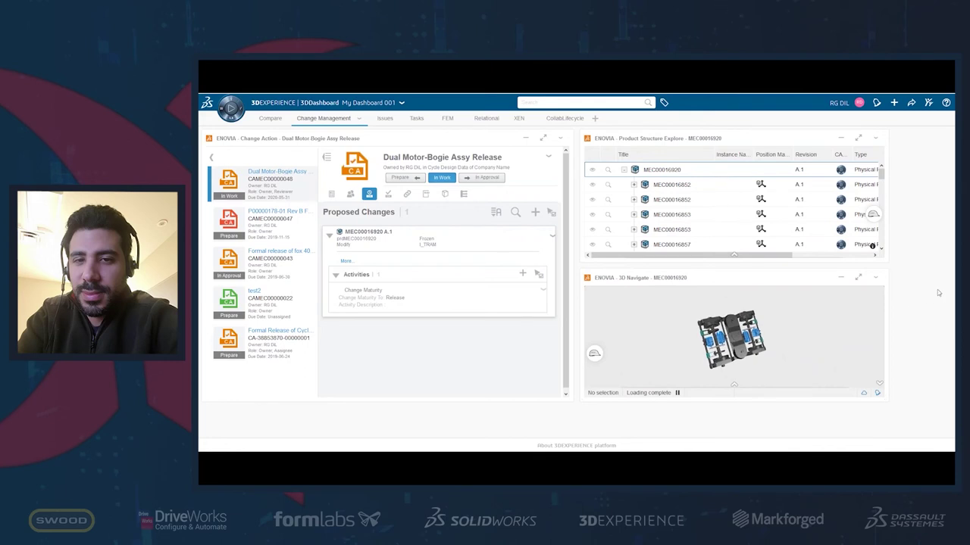
Scroll the structure tree down and select the MEC00016920 drawing row.
scroll(663, 211, "down", 2)
scroll(664, 212, "down", 3)
scroll(664, 211, "down", 2)
left_click(668, 245)
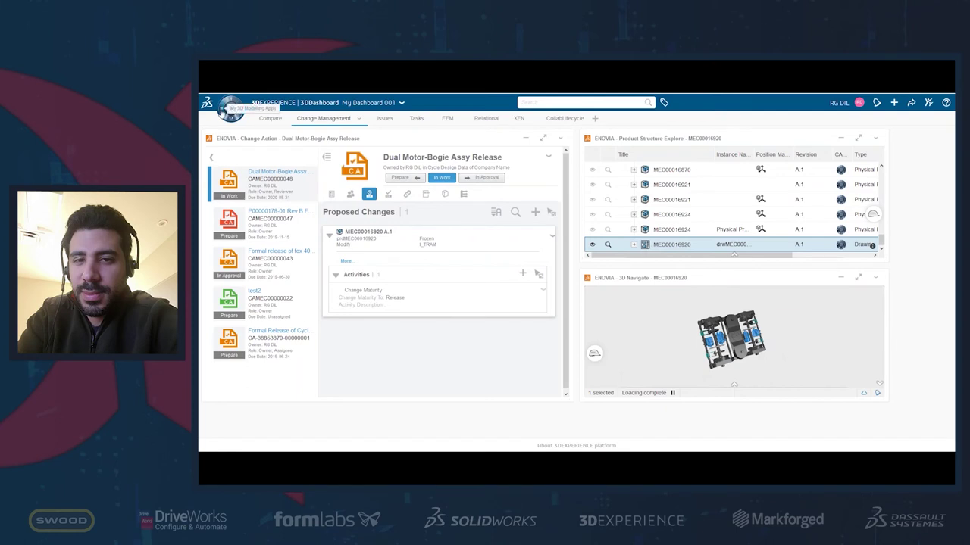
left_click(231, 110)
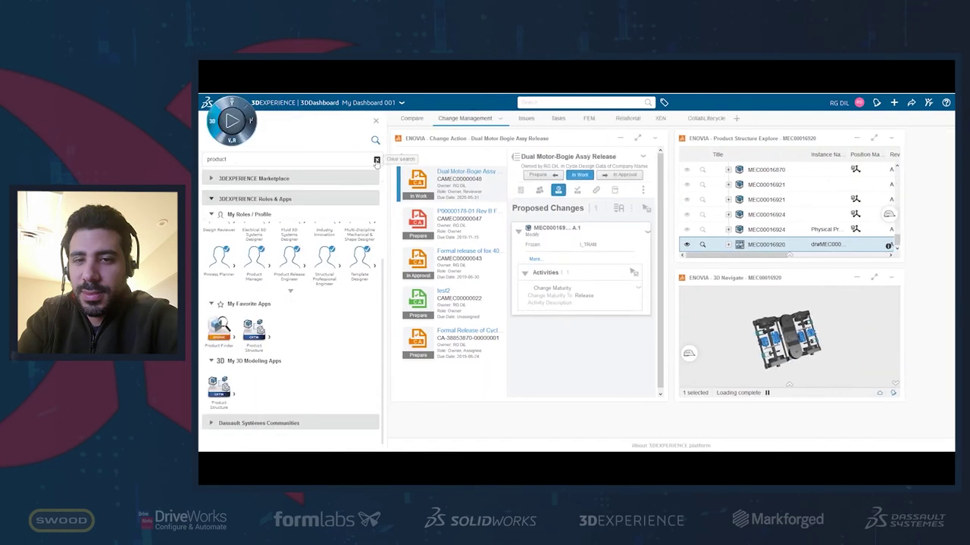
Add a 3DPlay widget found by searching '3dpl' and widen it on the dashboard.
left_click(288, 159)
type("3dpl")
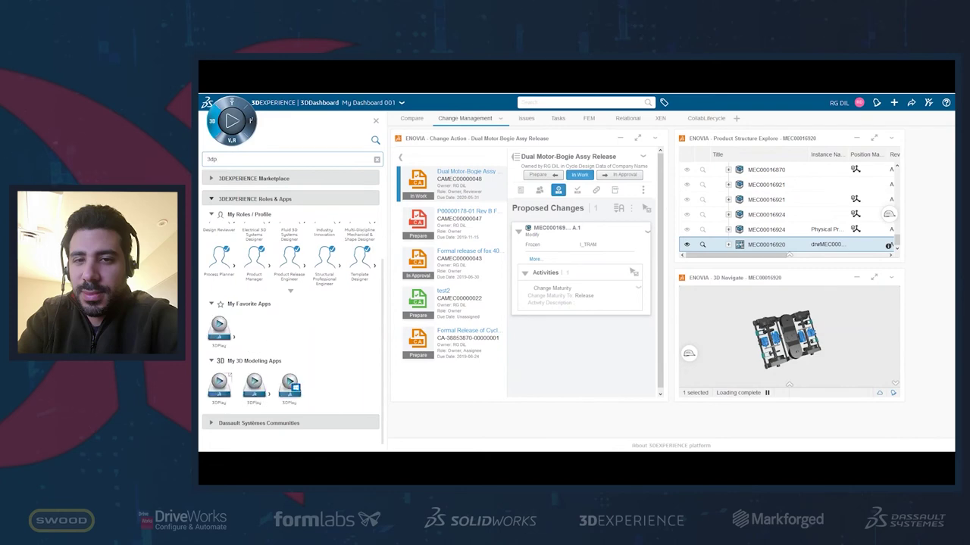
left_click_drag(220, 403, 797, 394)
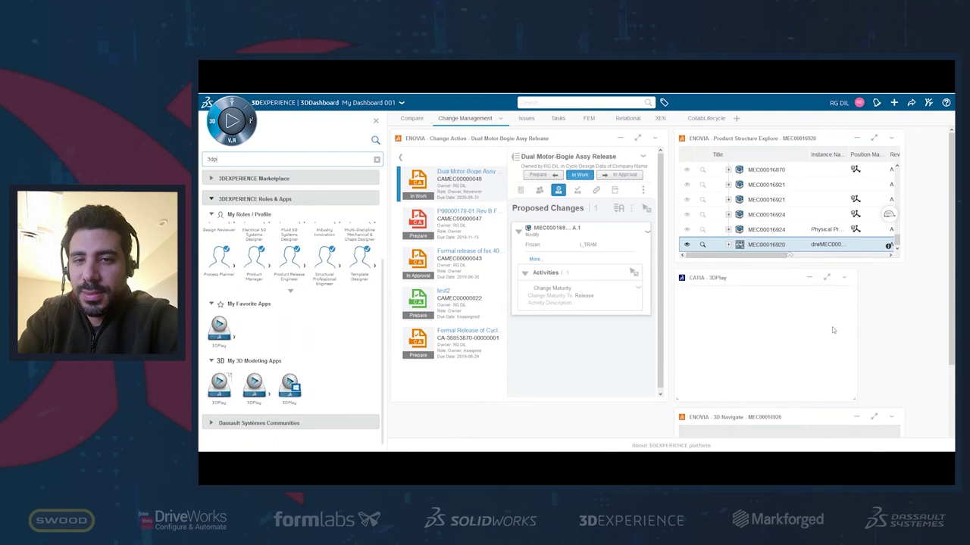
left_click_drag(866, 324, 917, 318)
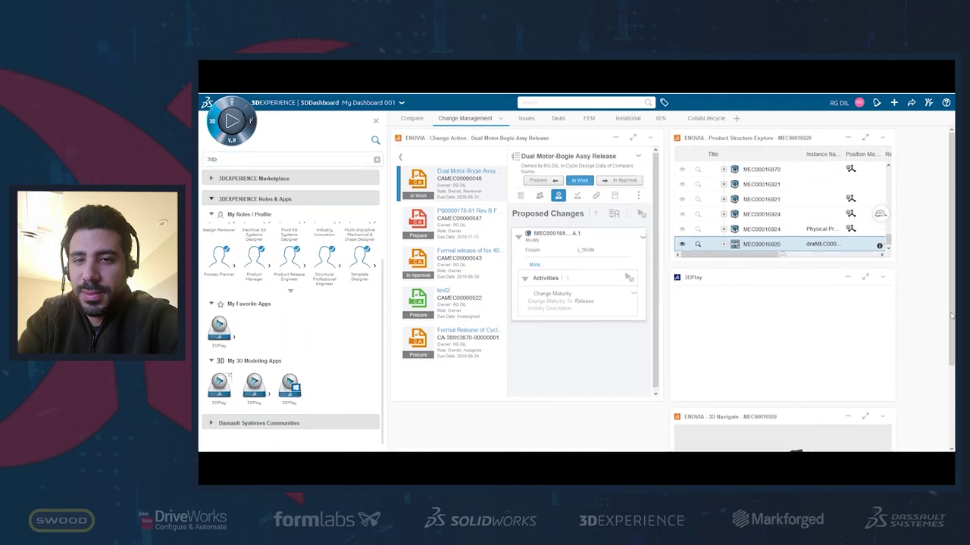
Load the MEC00016920 drawing into 3DPlay and enlarge the viewer.
scroll(945, 313, "down", 3)
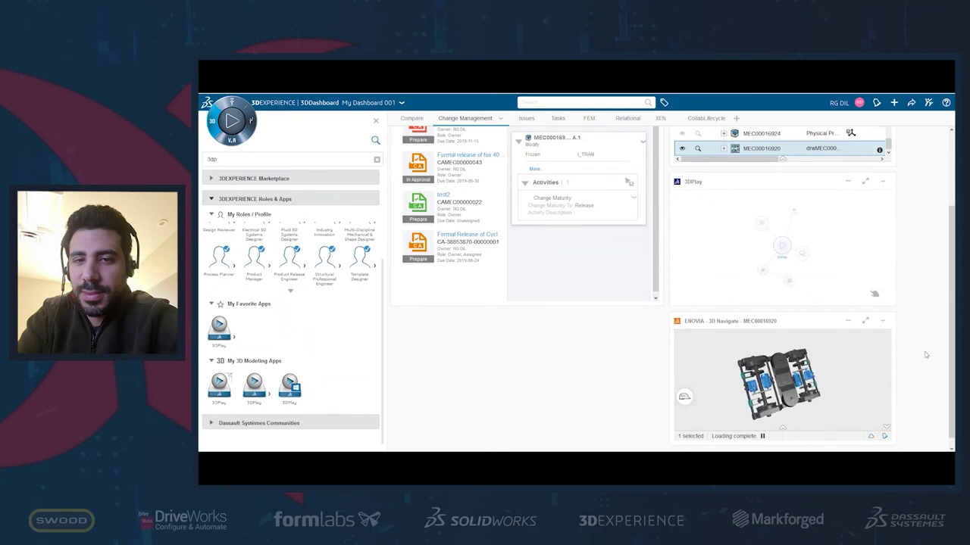
scroll(952, 315, "up", 2)
left_click_drag(762, 194, 774, 285)
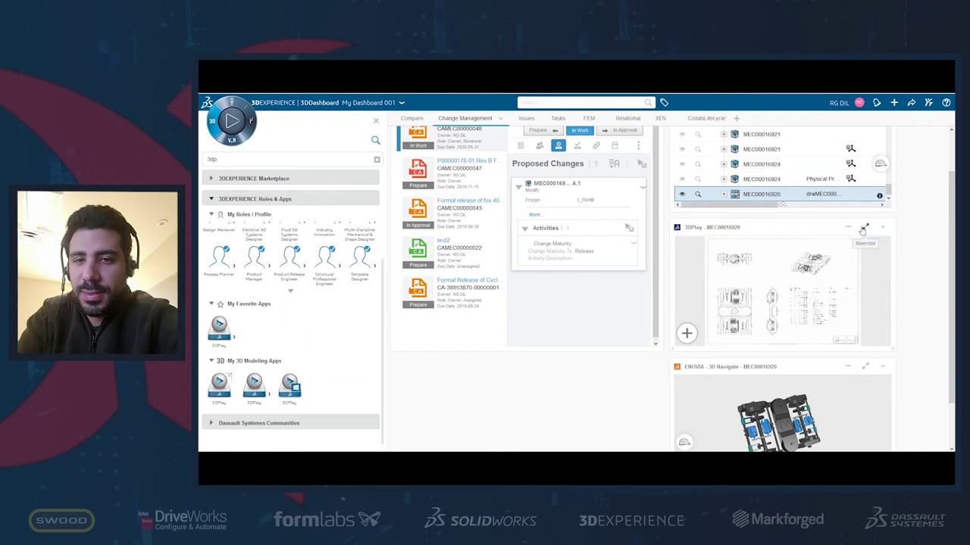
scroll(864, 246, "up", 2)
left_click(866, 277)
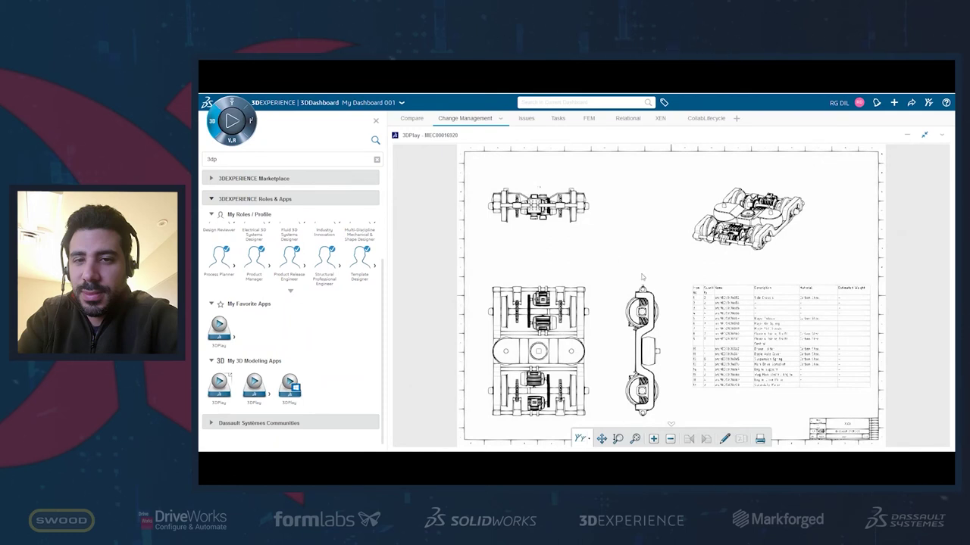
Circle the motor in red on the isometric view and add the note 'Moteur OK/KO'.
left_click_drag(660, 262, 636, 244)
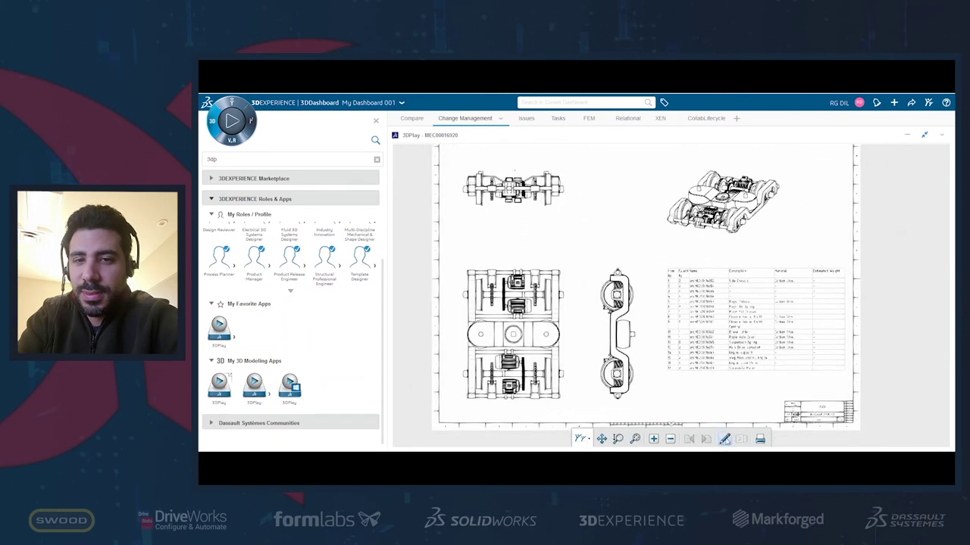
left_click_drag(720, 230, 721, 199)
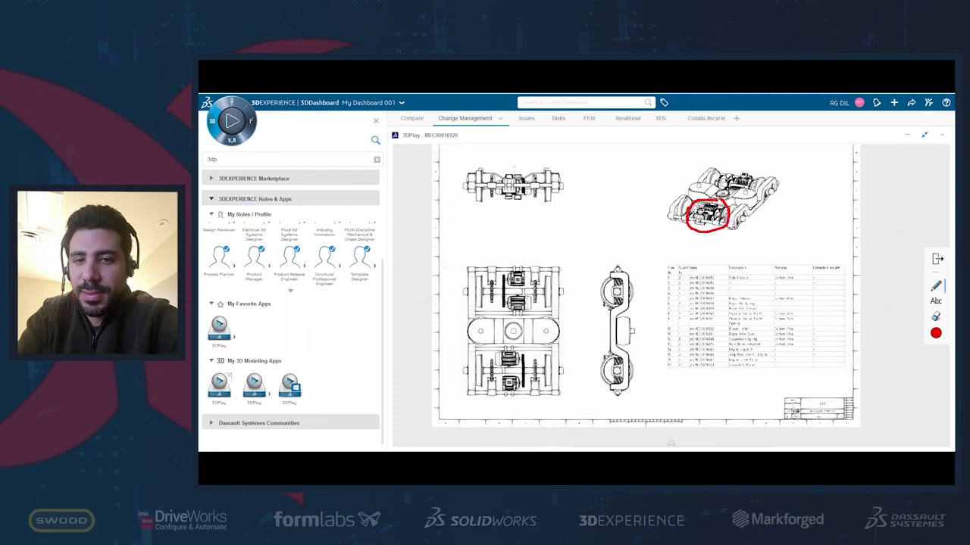
left_click(935, 301)
left_click(683, 250)
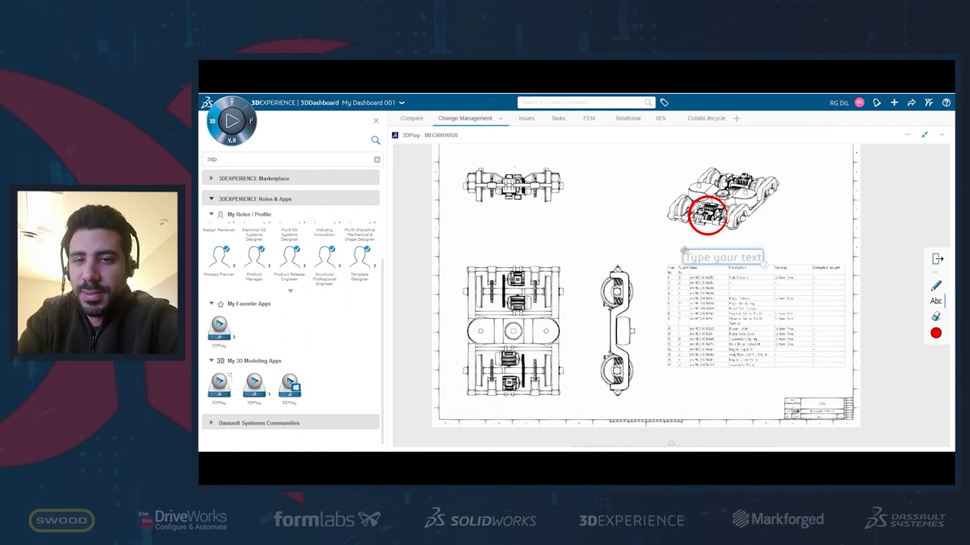
type("Moteur OK/KO")
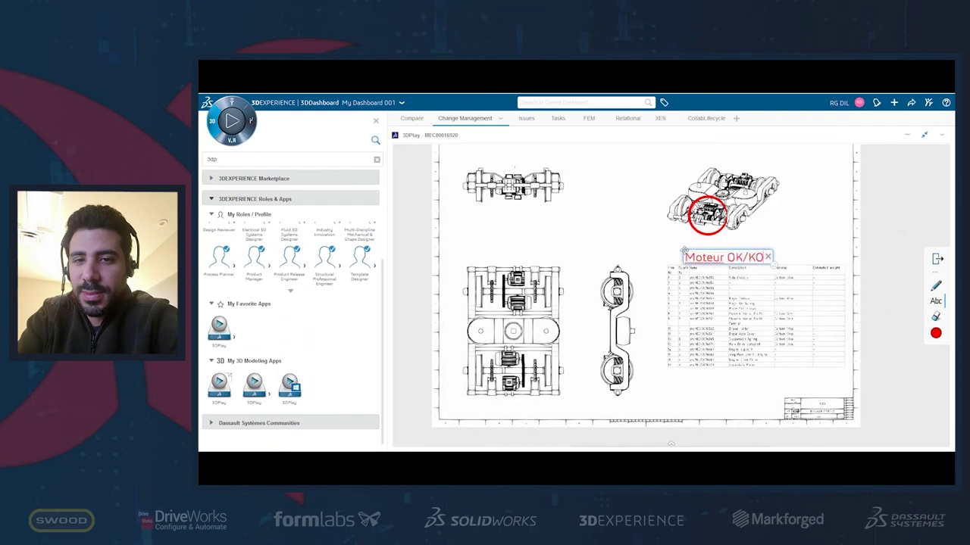
left_click(684, 239)
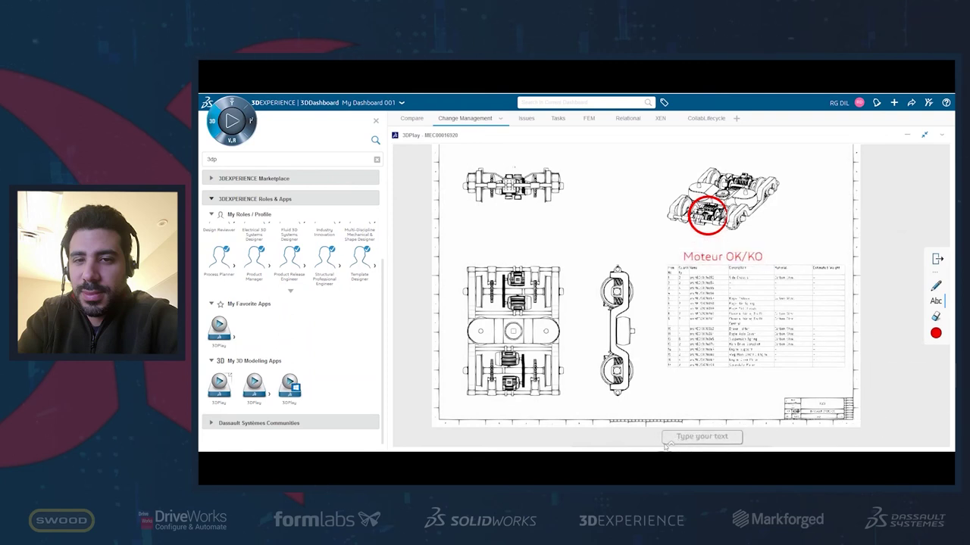
left_click(670, 444)
left_click(590, 440)
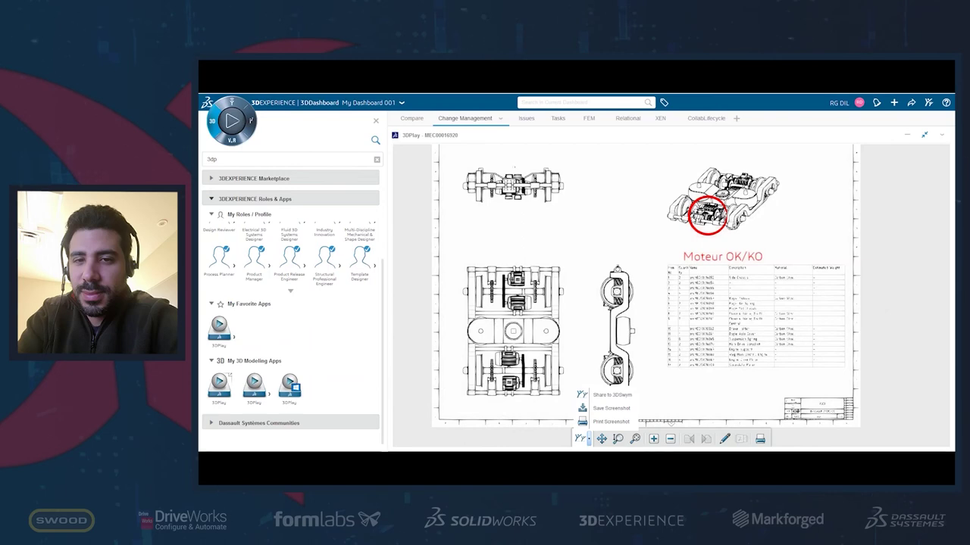
Restore 3DPlay to the dashboard, check the referential MEC00016868 A.1, and switch to the Compare tab.
left_click(925, 136)
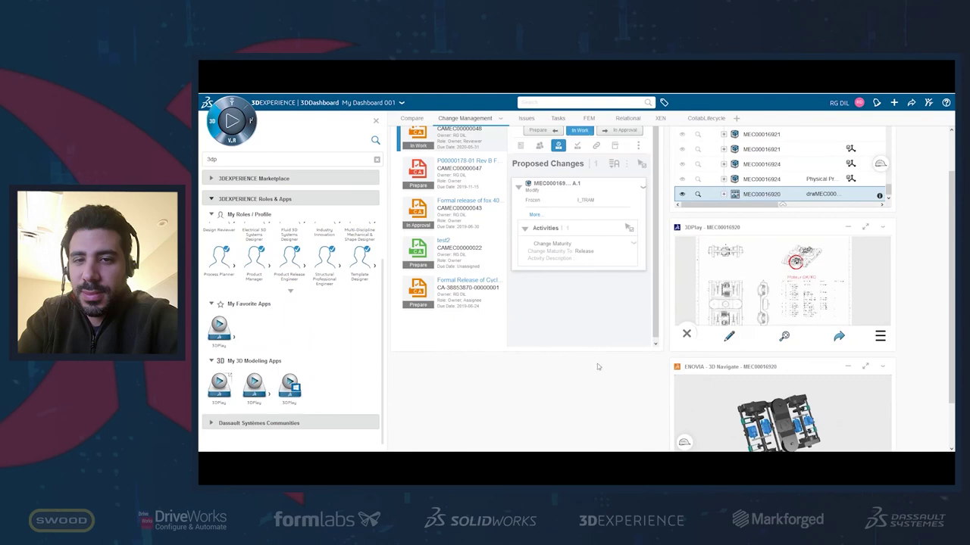
left_click(375, 121)
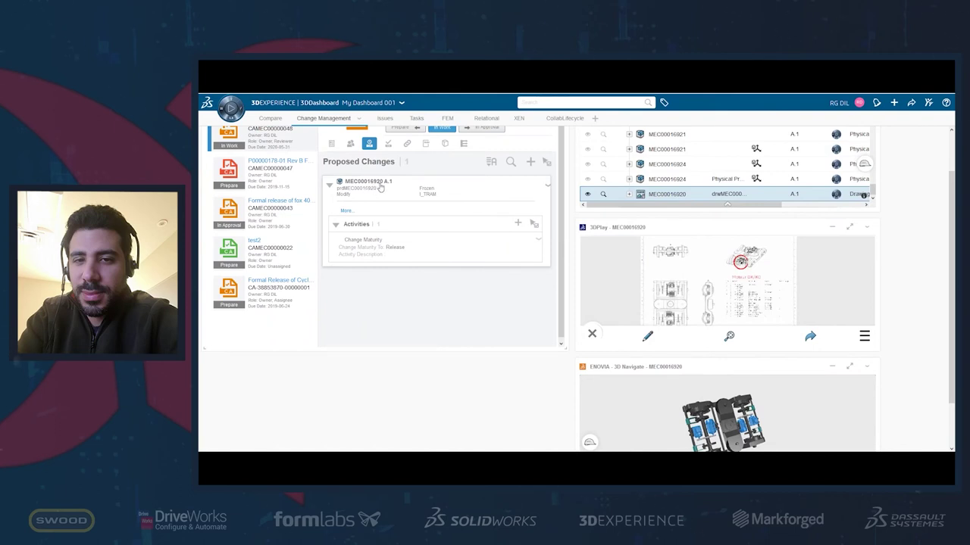
left_click(407, 143)
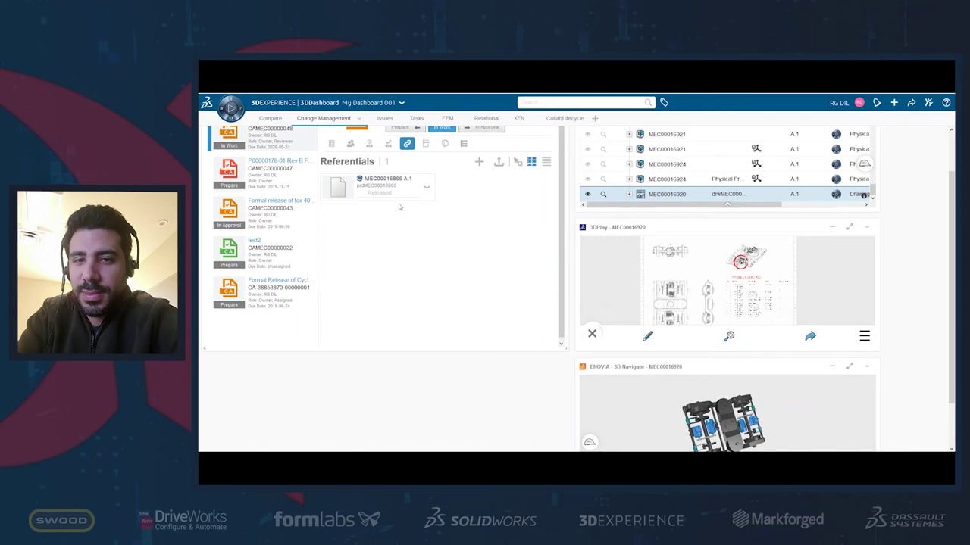
left_click(269, 118)
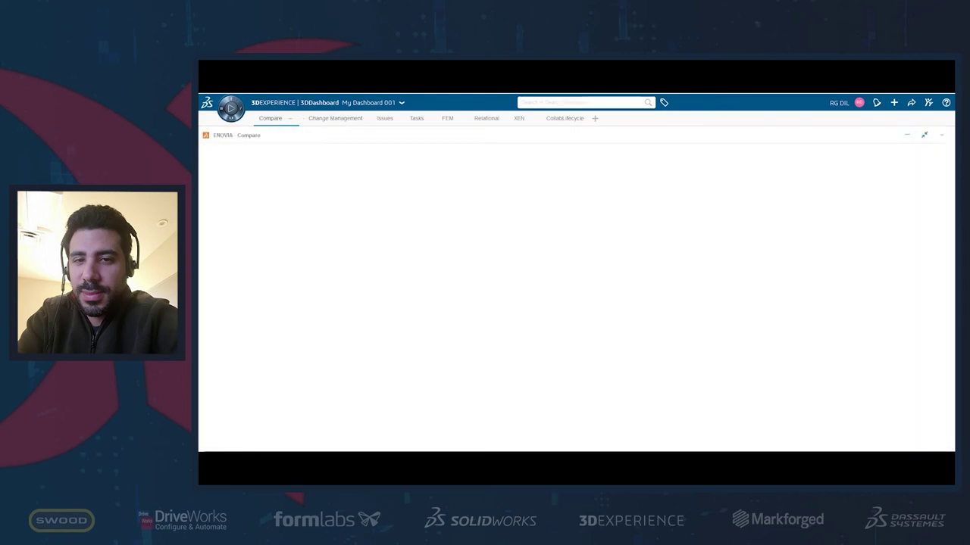
Search for MEC00016920 and load its Physical Product into Compare's left side.
left_click(924, 135)
left_click(579, 103)
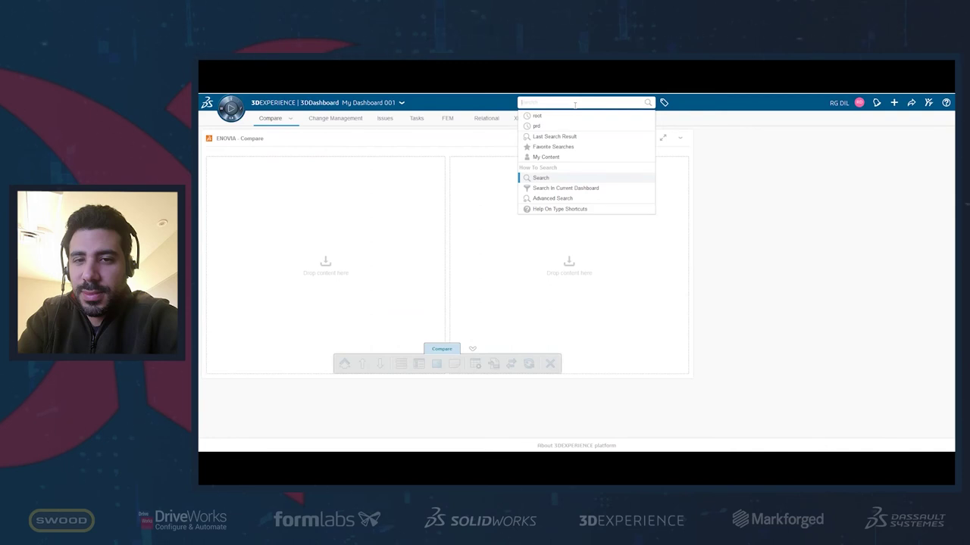
type("18920")
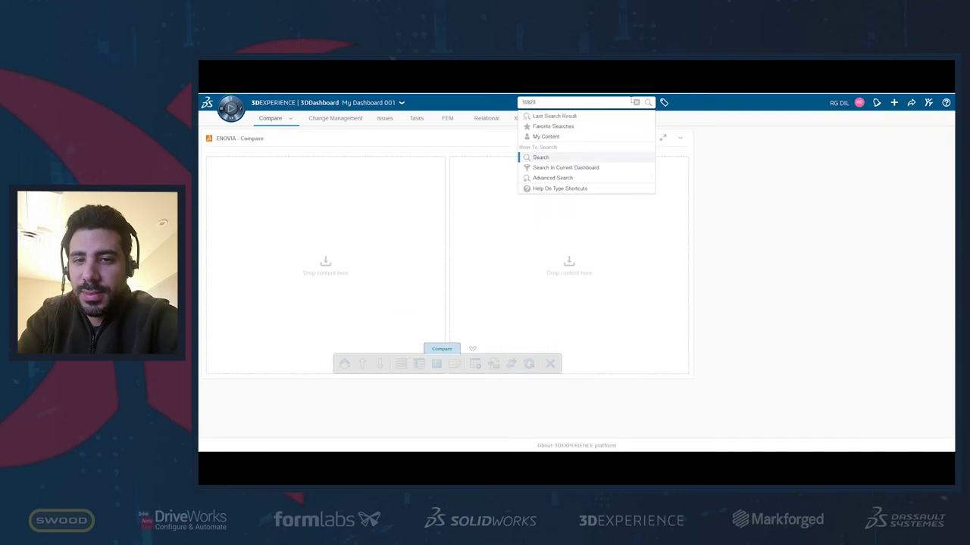
left_click(648, 103)
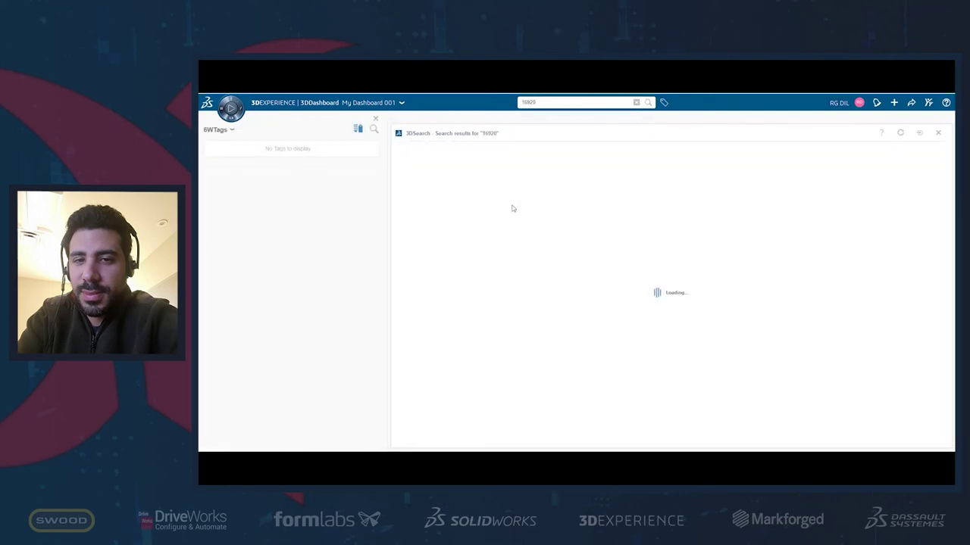
left_click_drag(438, 196, 316, 267)
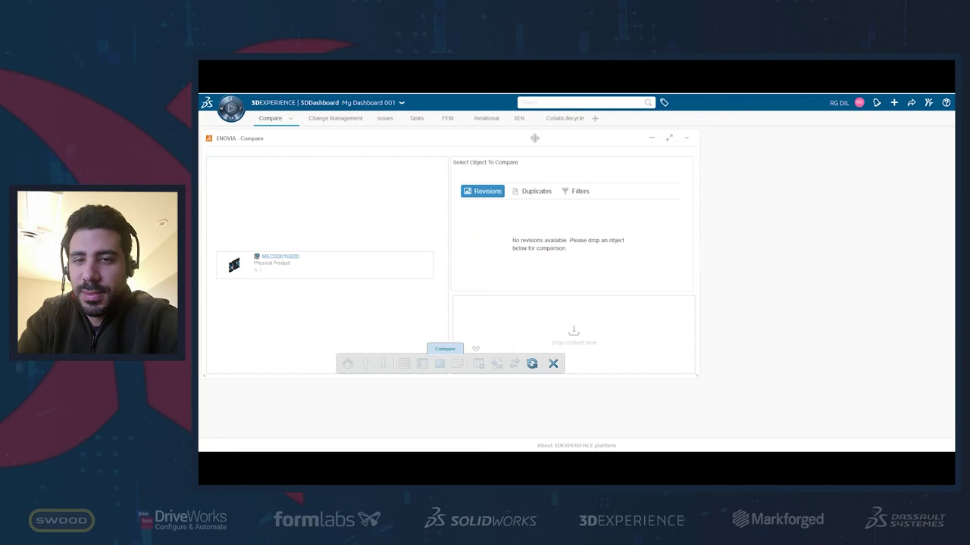
Search for 16866 and drop the MEC00016866 product into Compare's right side.
left_click(566, 98)
type("16866")
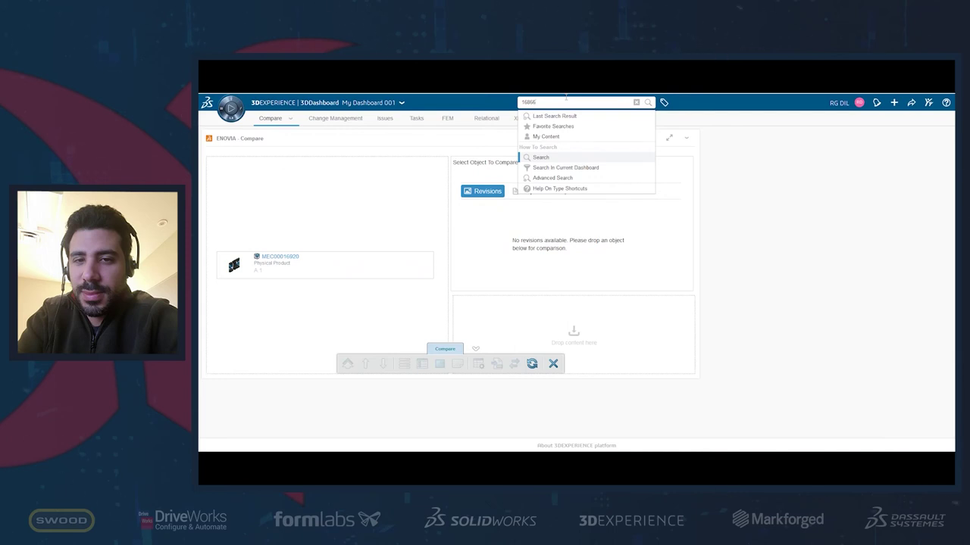
key("Return")
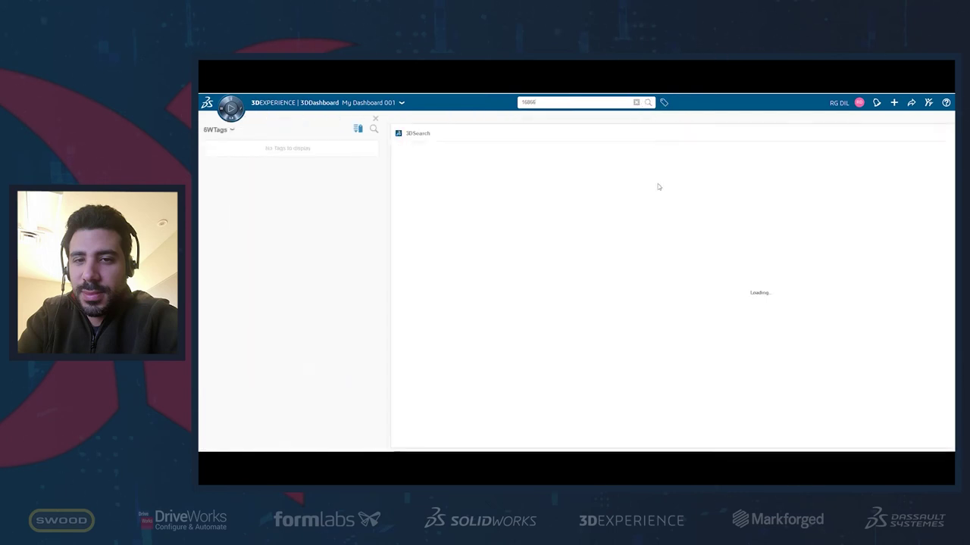
mouse_move(438, 195)
left_mouse_down()
mouse_move(589, 331)
mouse_move(580, 328)
left_mouse_up()
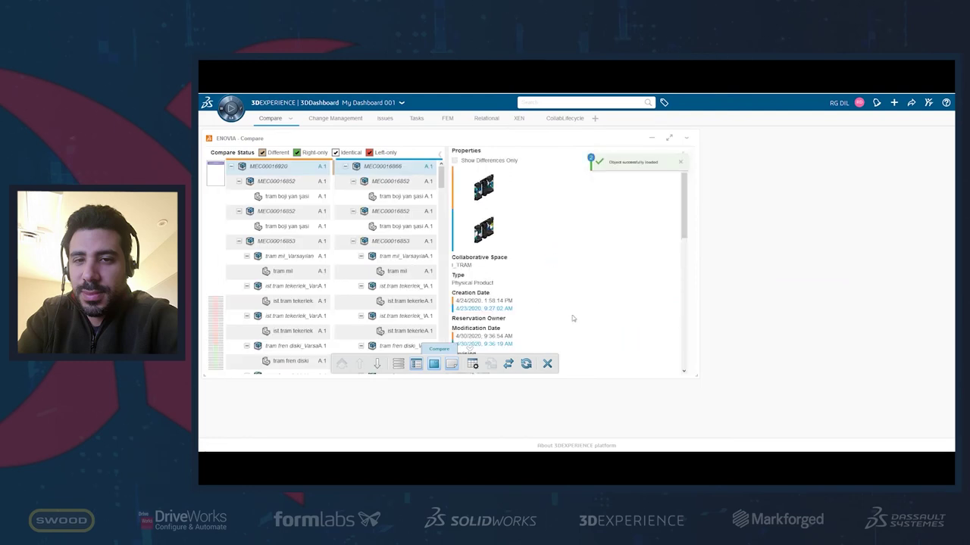
Maximize the comparison with its 3D view and scroll the tree to the red left-only rows.
left_click(669, 139)
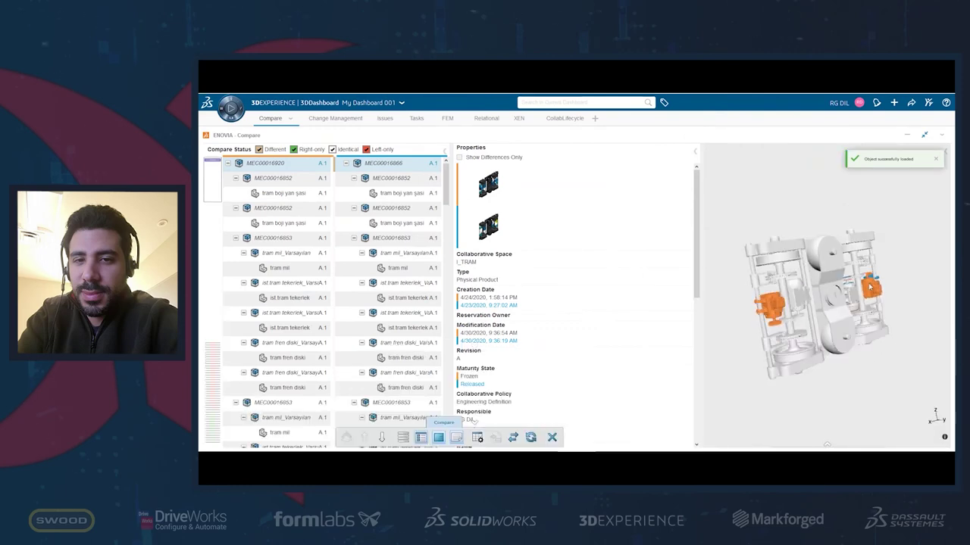
scroll(759, 202, "up", 2)
scroll(758, 201, "up", 1)
scroll(759, 201, "up", 1)
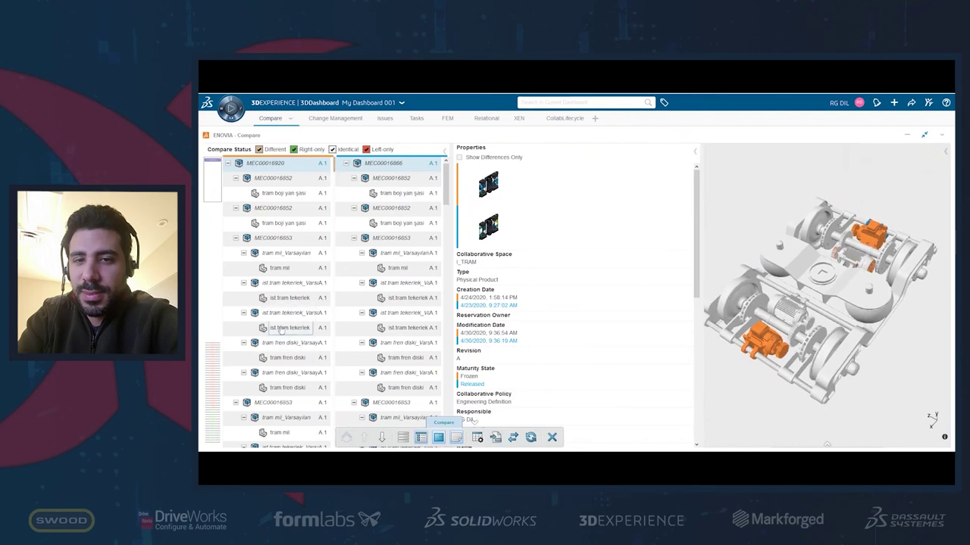
scroll(283, 327, "down", 2)
scroll(283, 328, "down", 3)
scroll(283, 327, "down", 3)
scroll(283, 327, "down", 3)
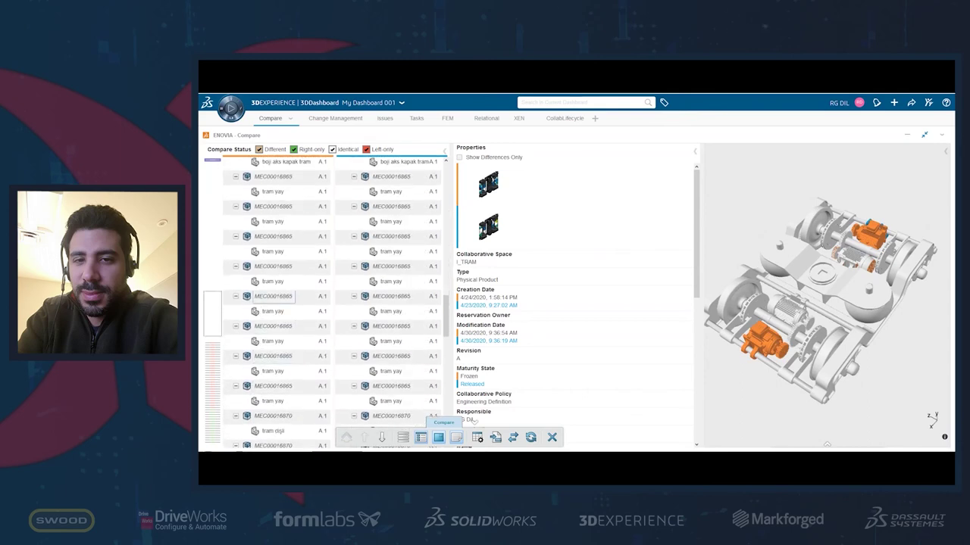
scroll(389, 244, "down", 3)
scroll(318, 273, "down", 3)
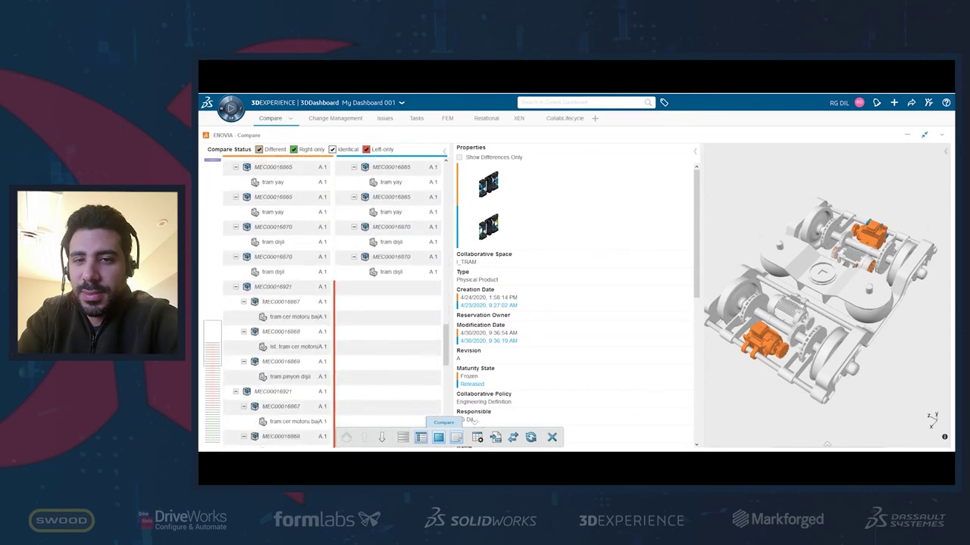
Inspect left-only motor assembly MEC00016921 and its bracket, then reselect the MEC00016920 root.
left_click(274, 289)
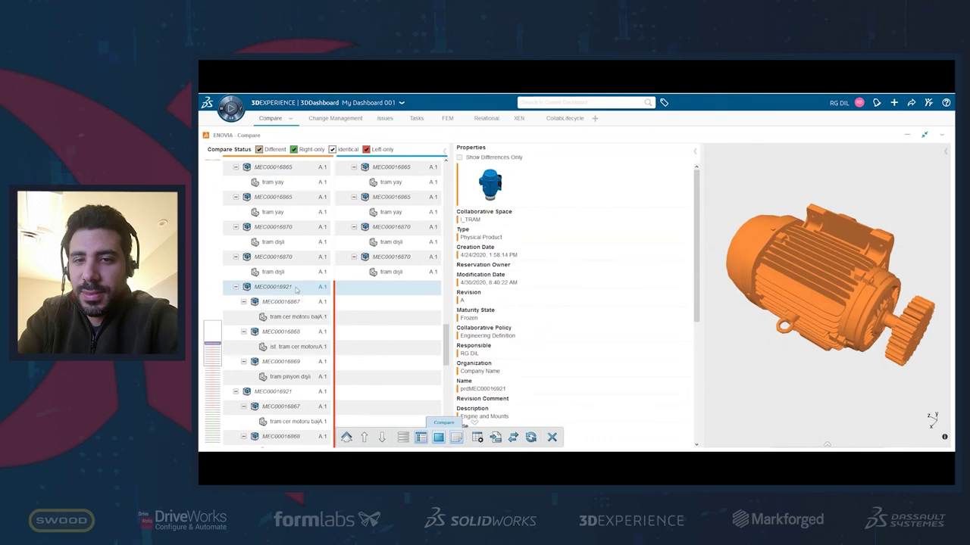
left_click(291, 319)
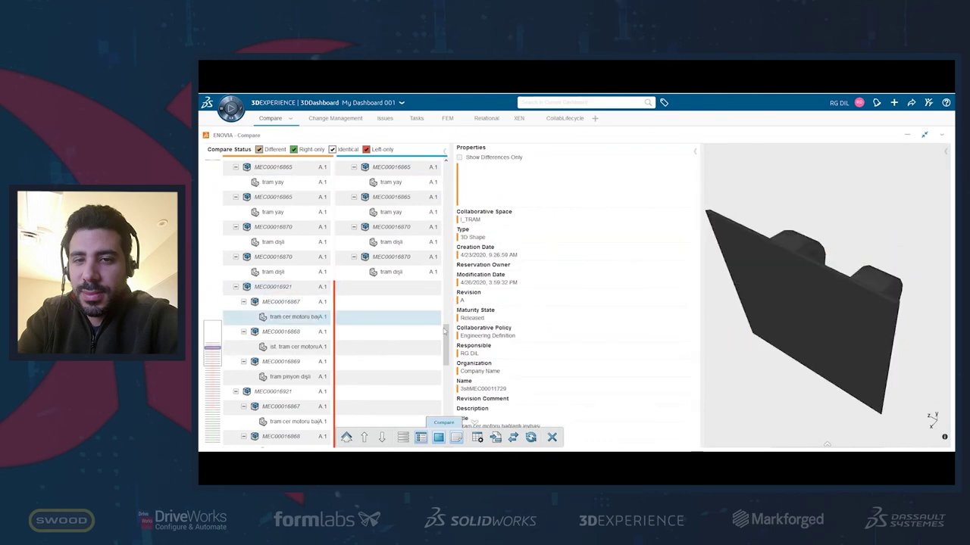
left_click_drag(446, 345, 439, 166)
left_click(291, 168)
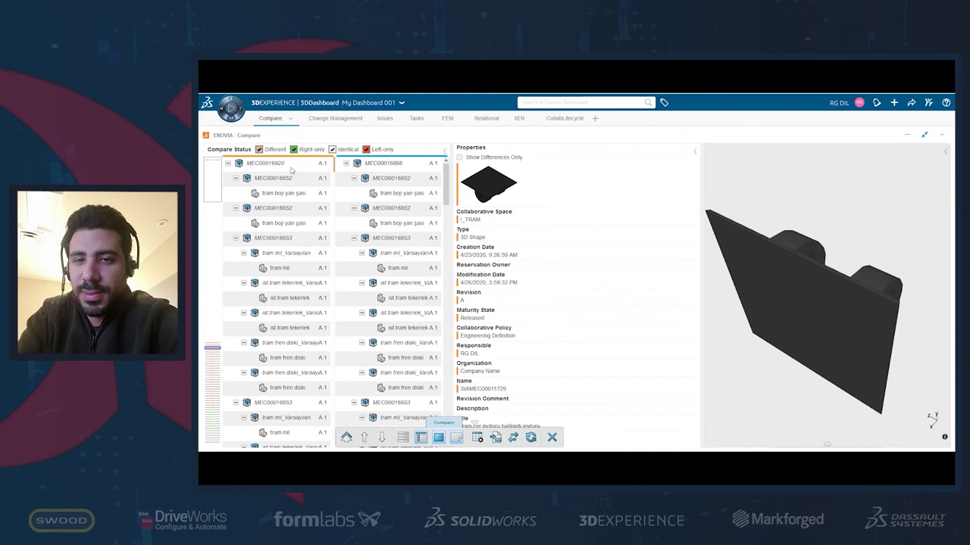
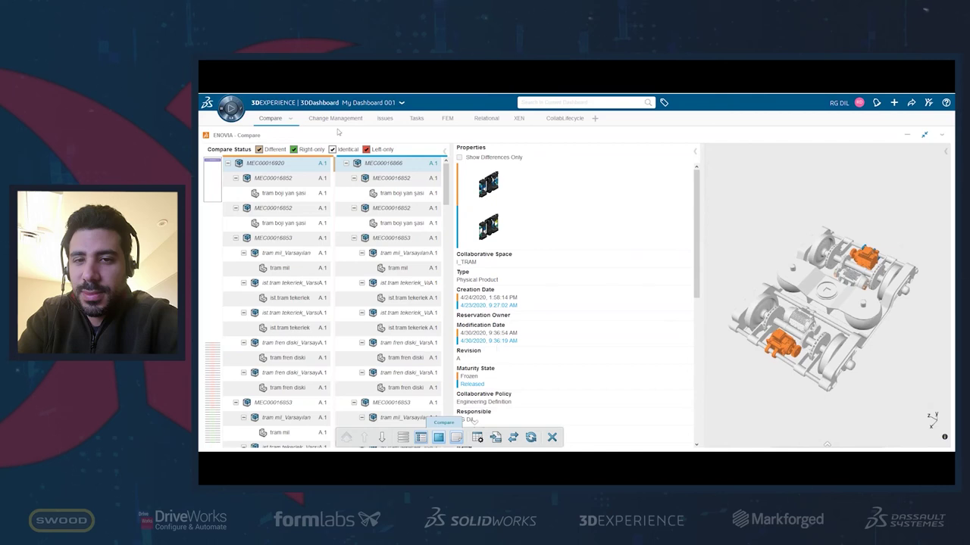
Show the Dual Motor-Bogie Assy Release change action's members, promote it to In Approval, and begin approving.
left_click(335, 118)
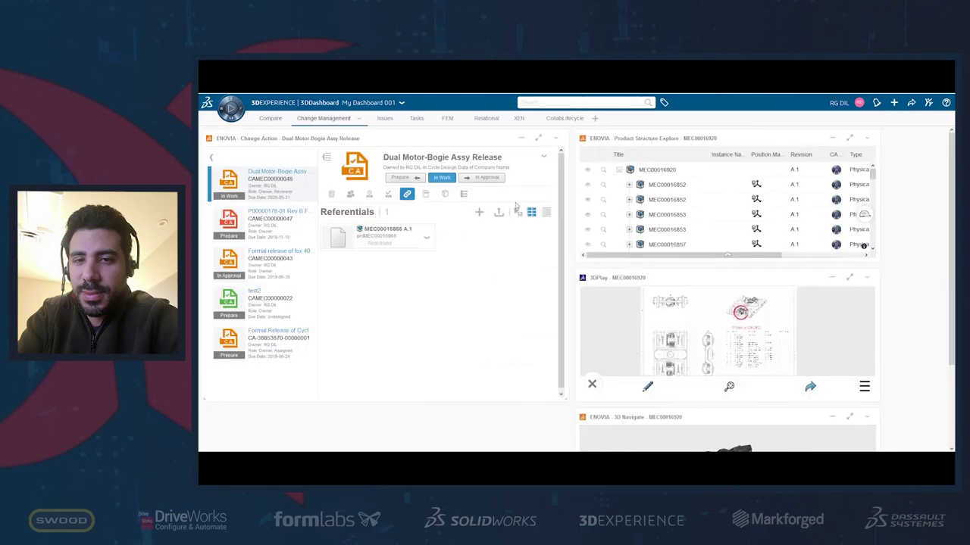
left_click(538, 140)
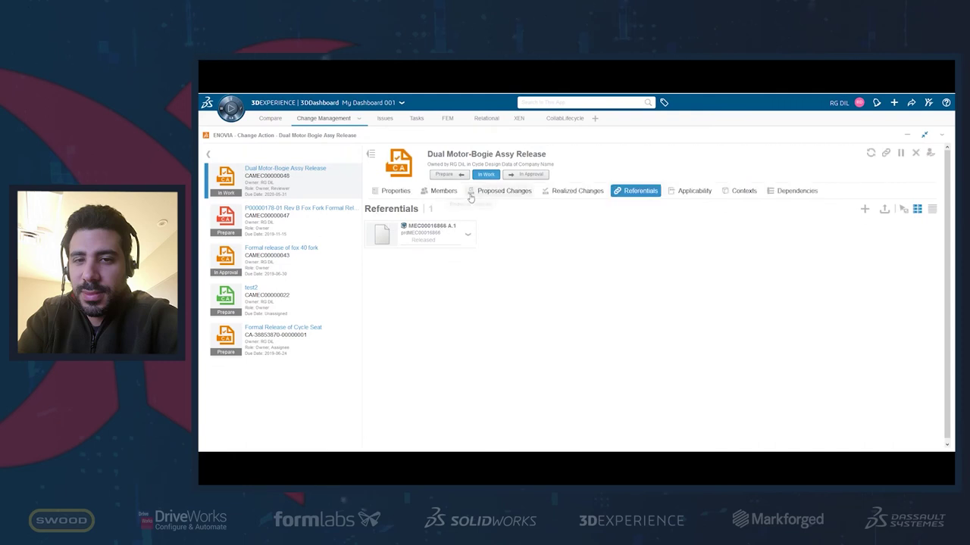
left_click(444, 191)
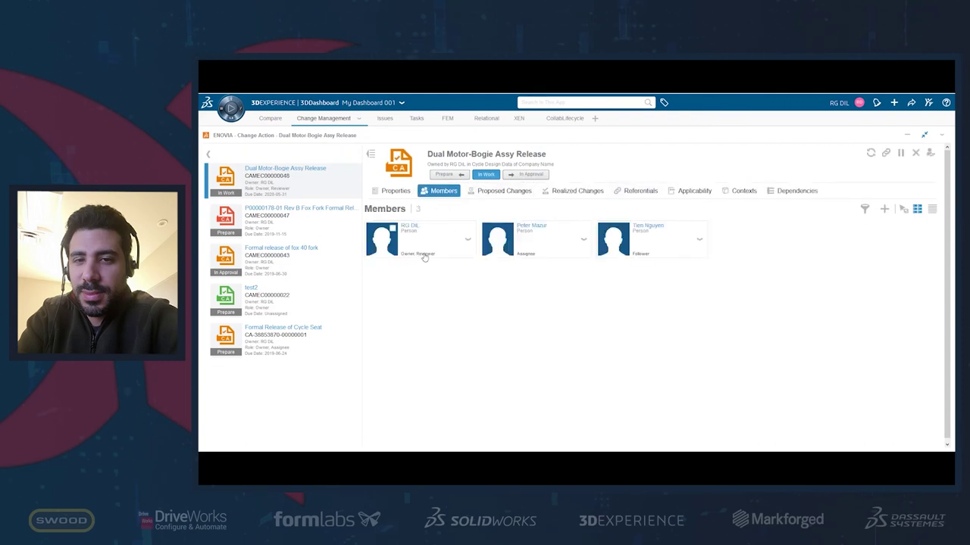
left_click(516, 175)
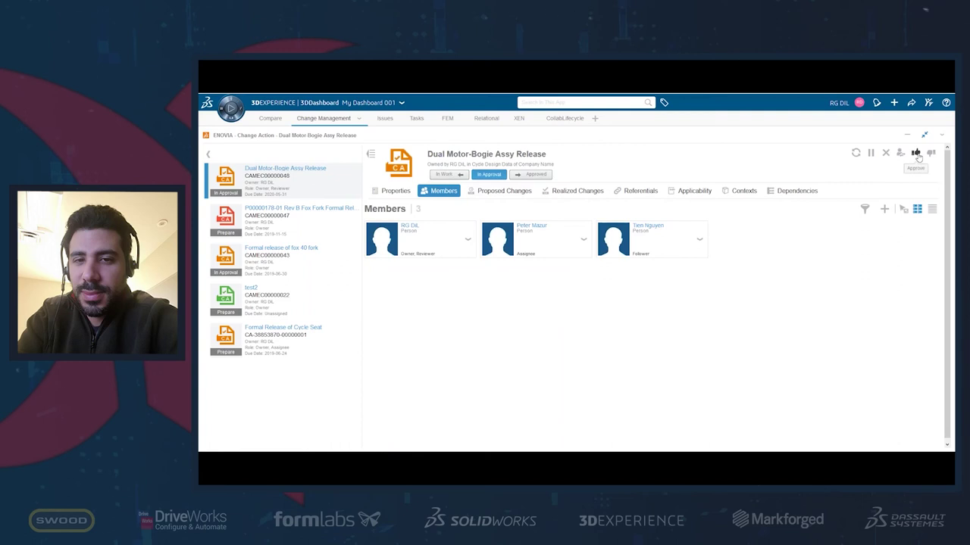
left_click(916, 153)
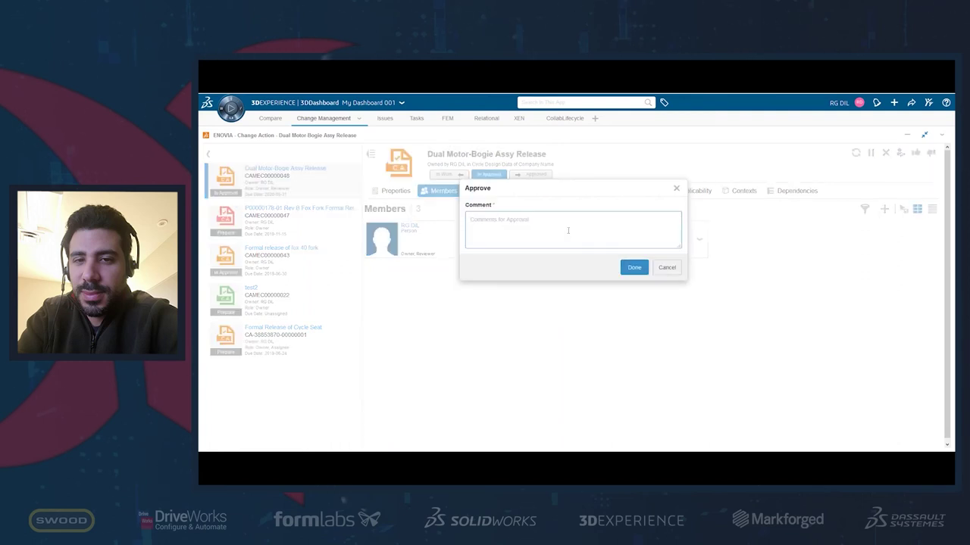
Approve the change action with the comment 'OK'.
type("OK")
left_click(632, 267)
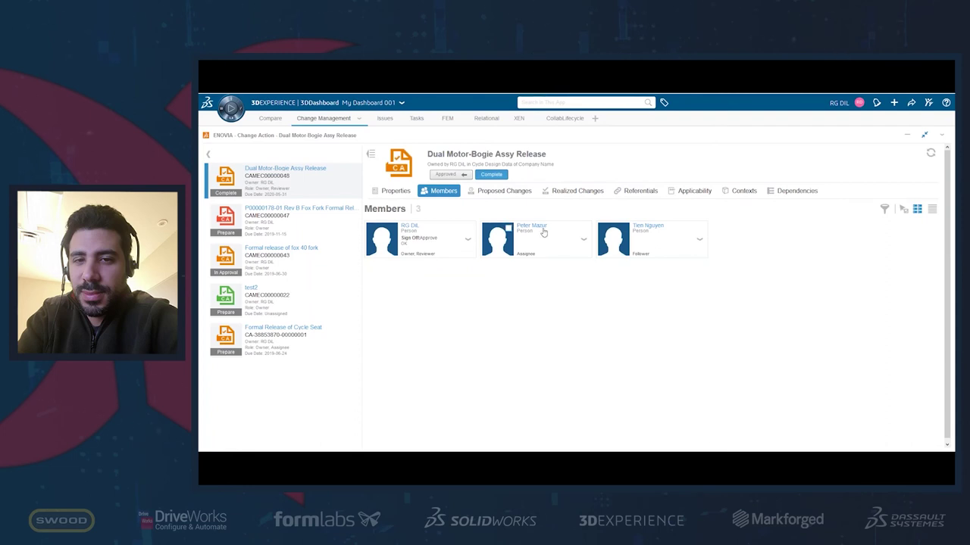
left_click(503, 191)
left_click(373, 236)
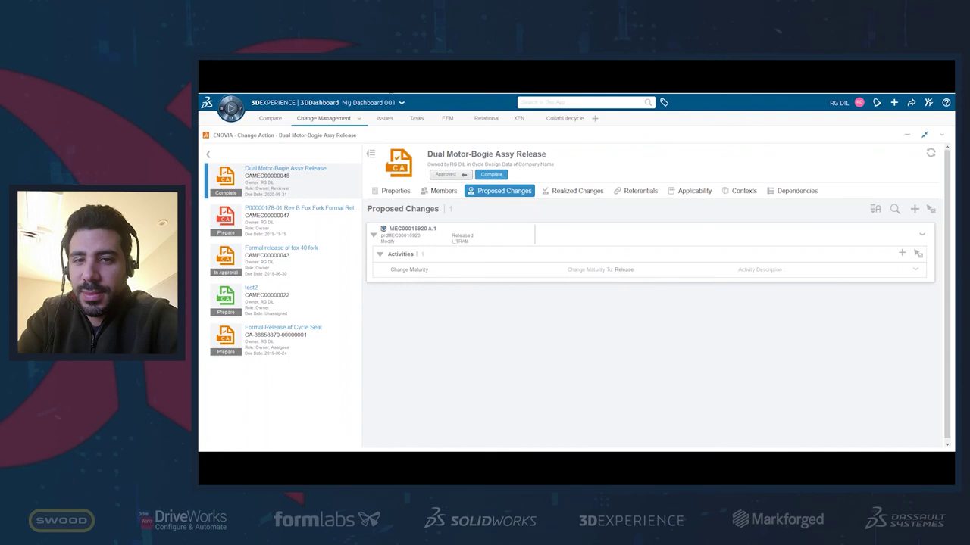
left_click(382, 120)
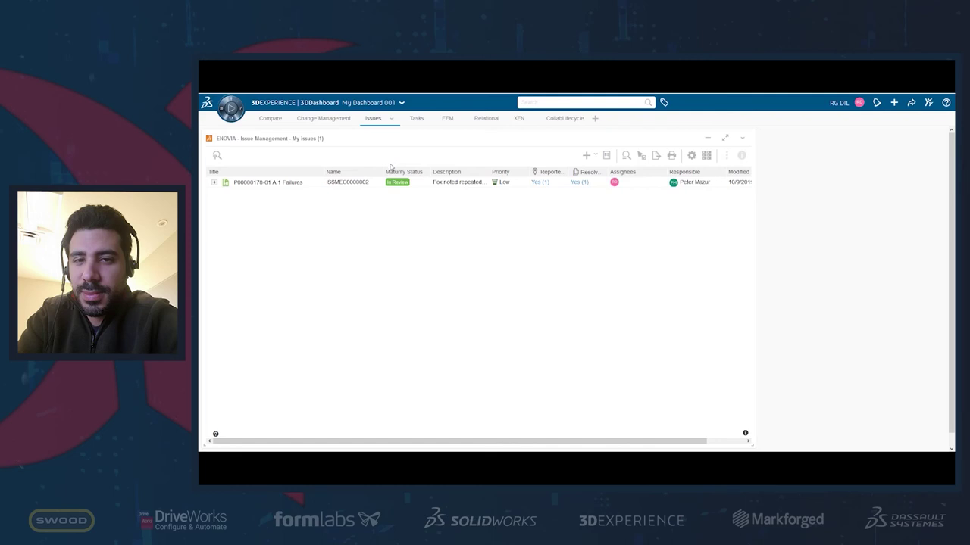
left_click(370, 184)
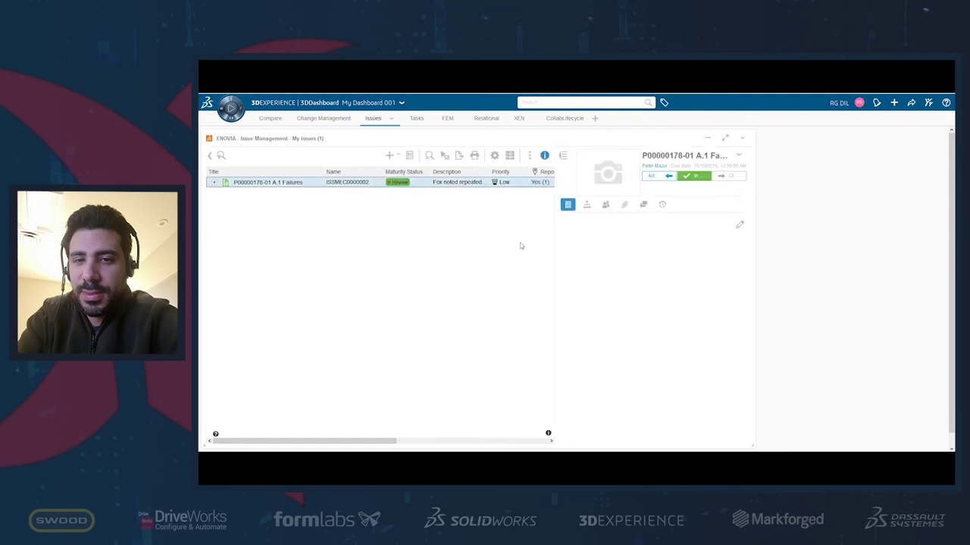
Check the A.1 Failures issue's relations and broken-fork photo, then open the Fox Ready release task.
left_click(586, 205)
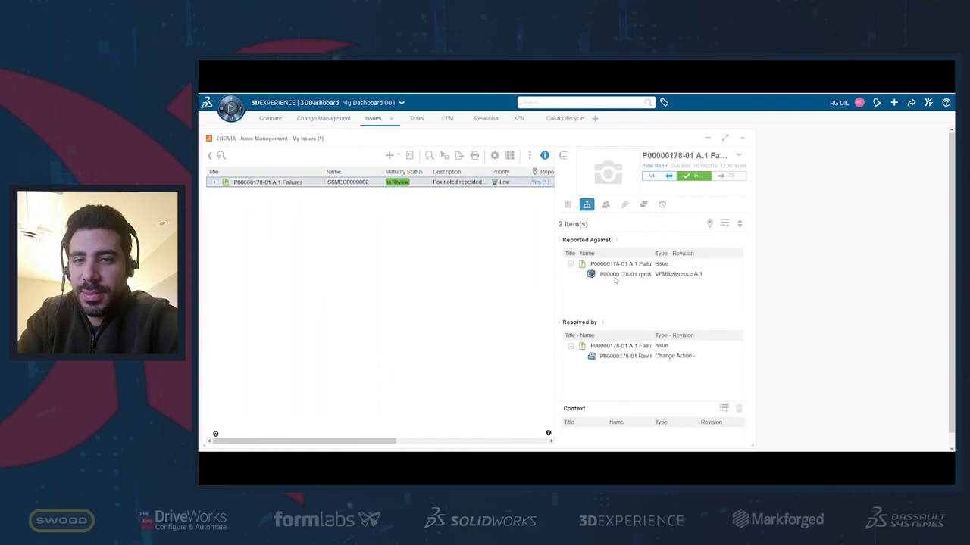
left_click(624, 204)
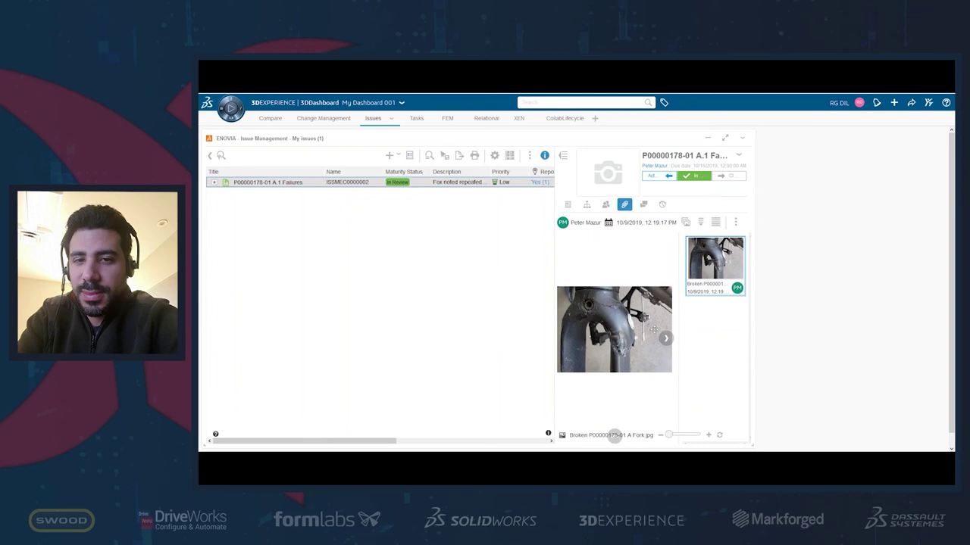
left_click(421, 121)
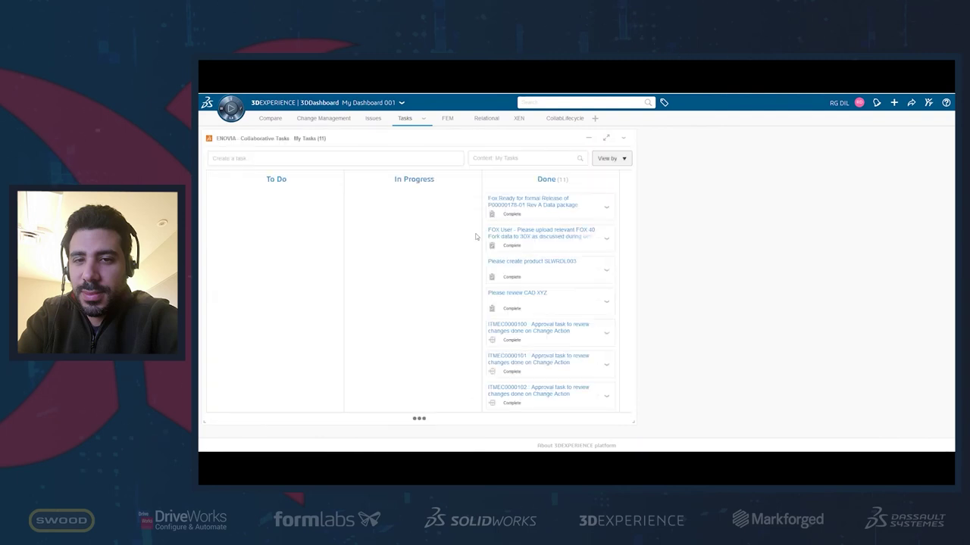
left_click(552, 203)
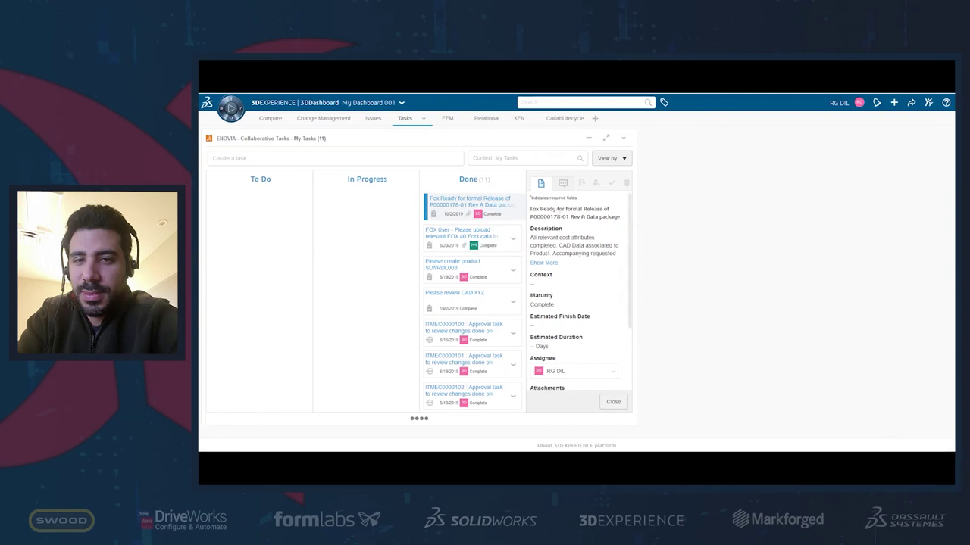
Open the Fork Archetypical Simulation review and animate the fork displacement results.
left_click(446, 119)
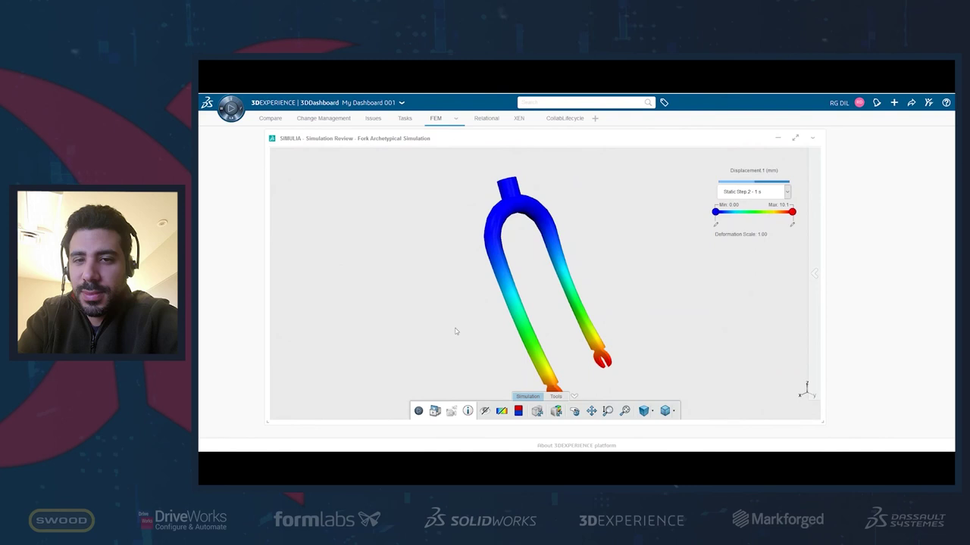
left_click(418, 410)
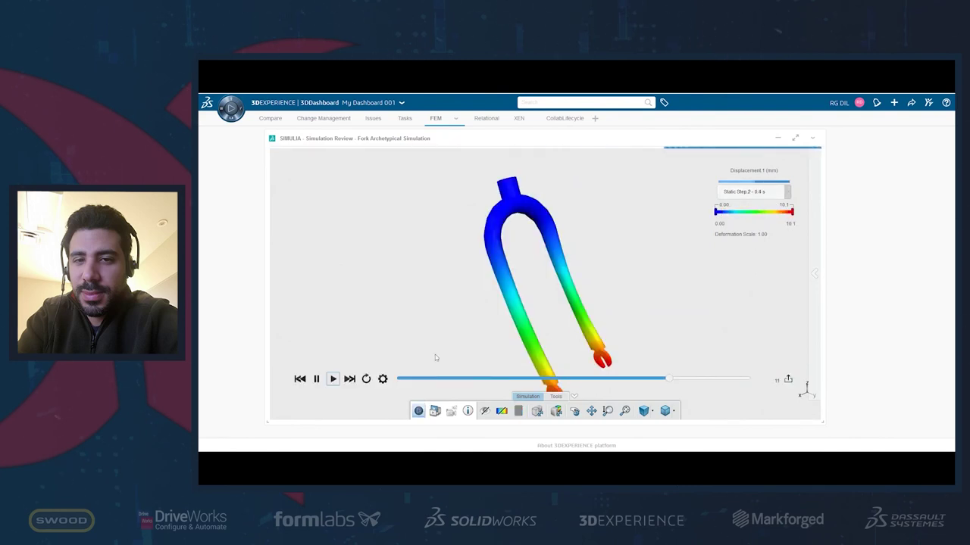
Stop the fork displacement animation and bring up the dashboard list.
left_click(419, 413)
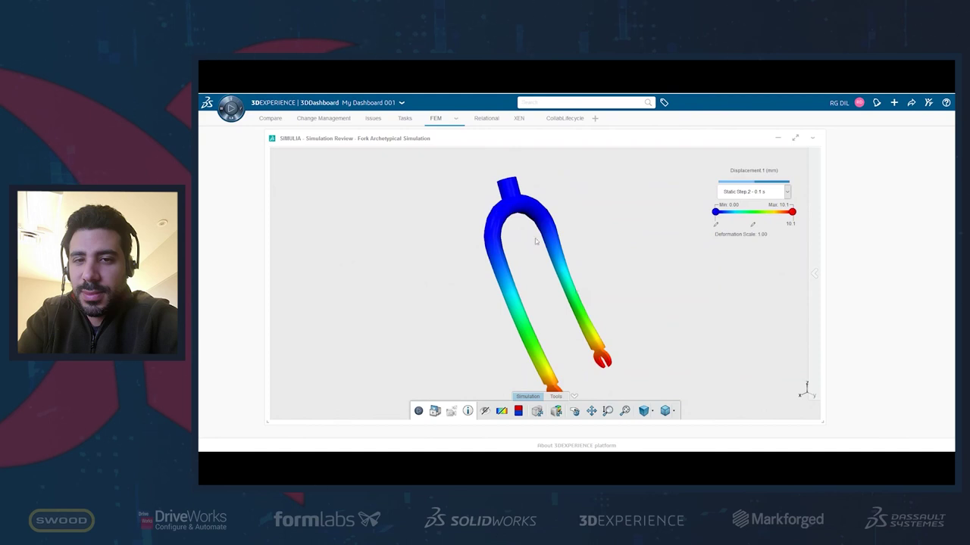
left_click(384, 105)
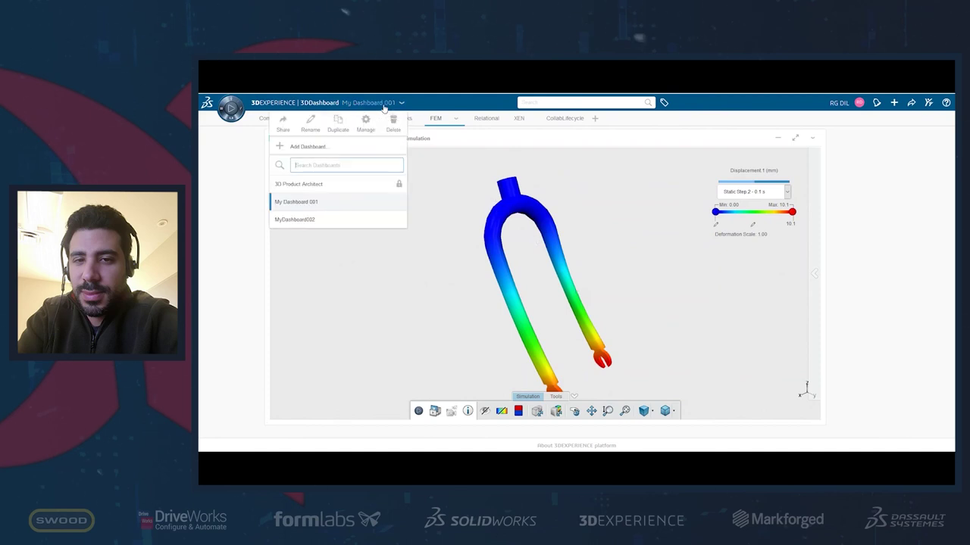
Switch to 3D Product Architect, search for 'root', and drag I Model TRAM ROOT toward the editor.
left_click(324, 185)
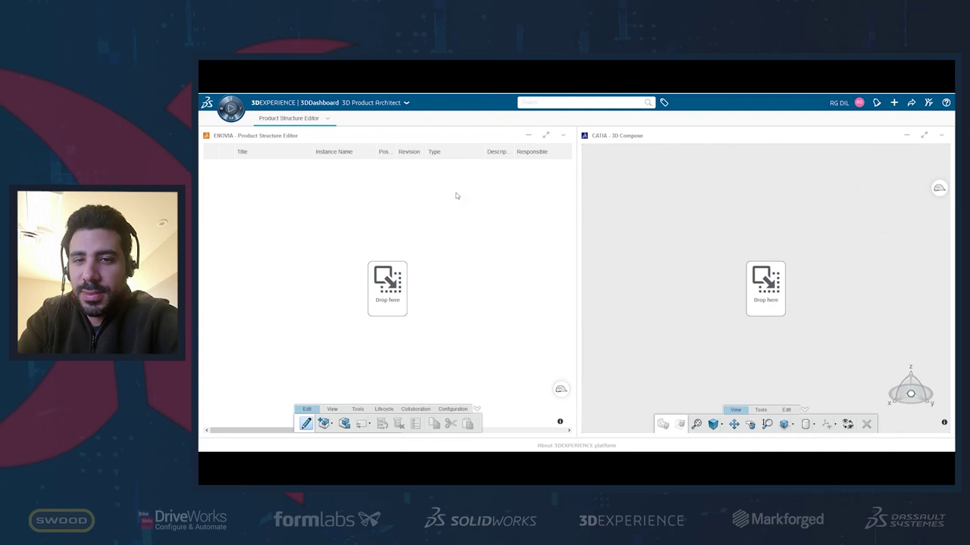
left_click(539, 102)
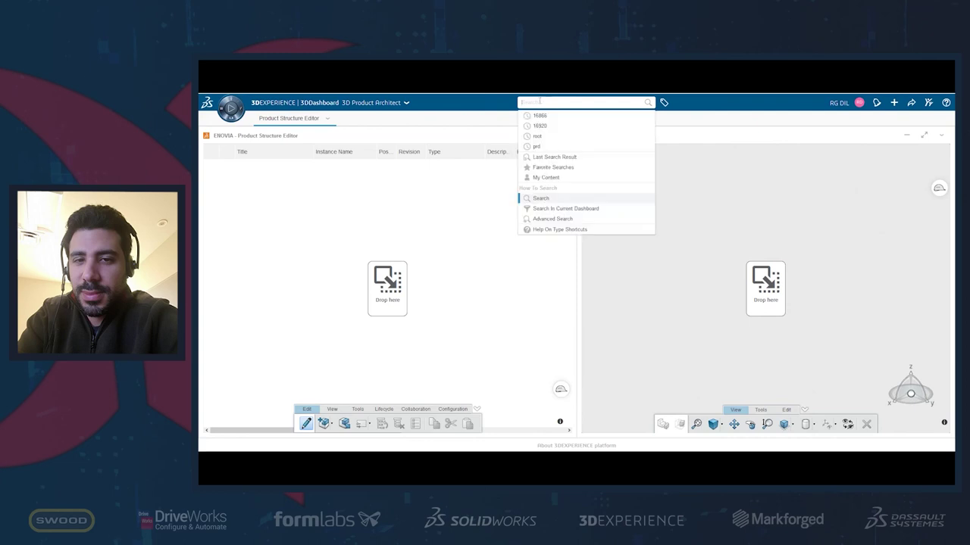
type("root")
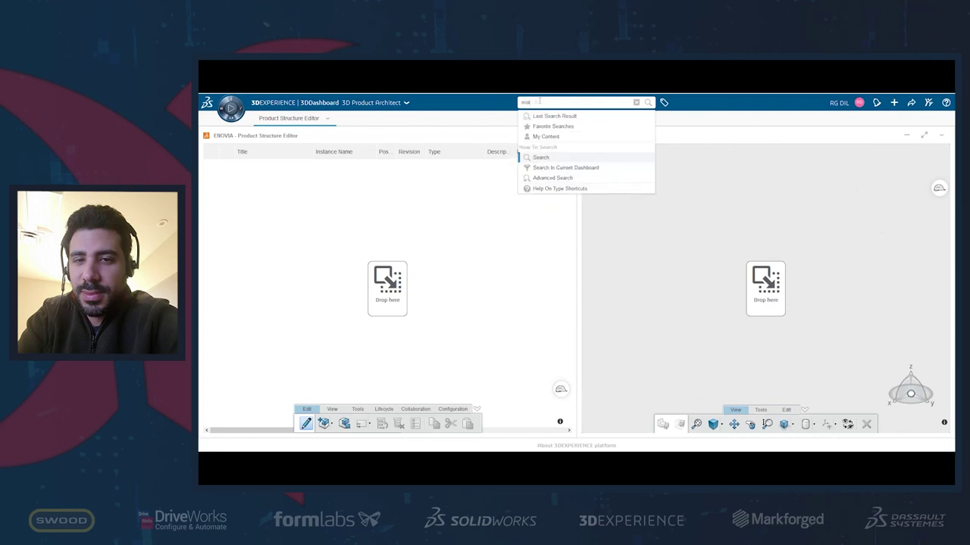
key("Return")
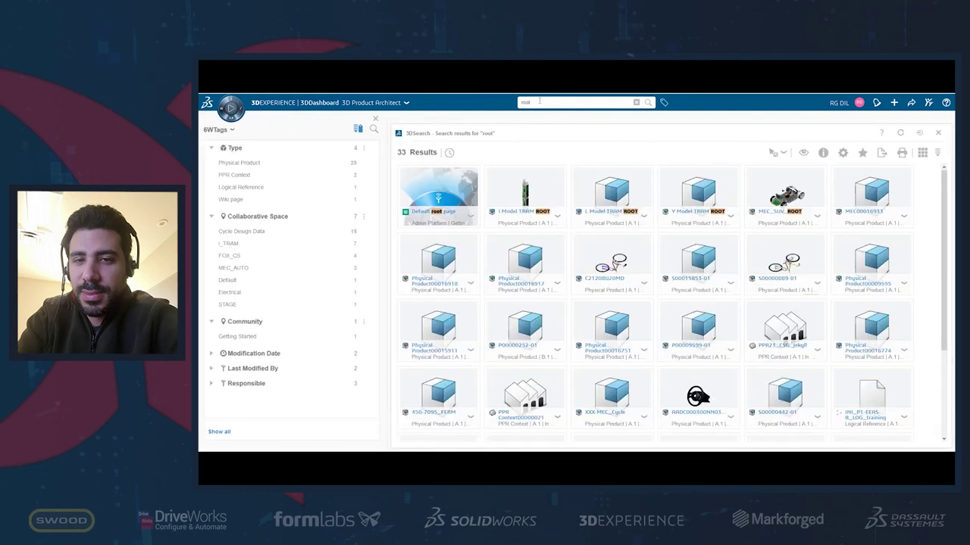
left_click_drag(499, 201, 369, 285)
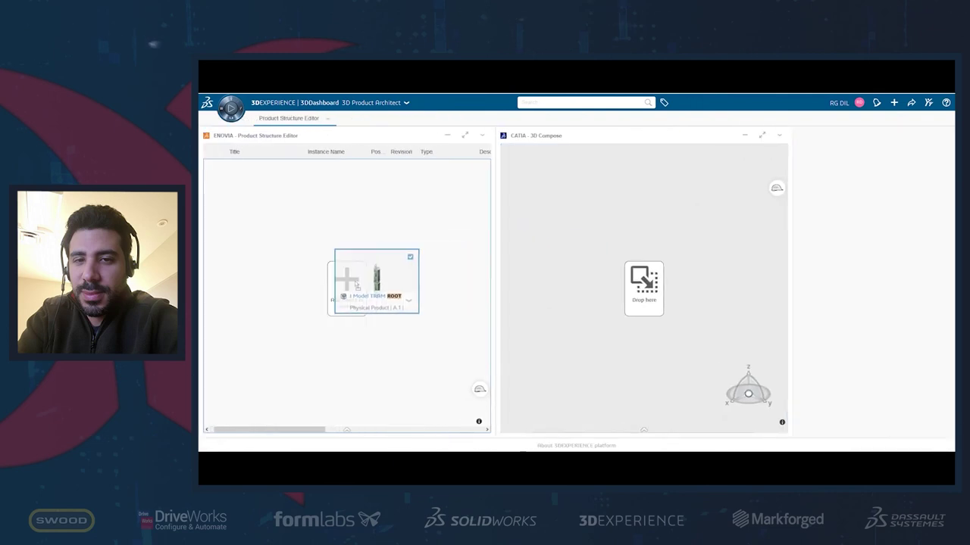
Load I Model TRAM ROOT into the structure editor and view the tram obliquely in 3D.
left_click_drag(368, 286, 376, 286)
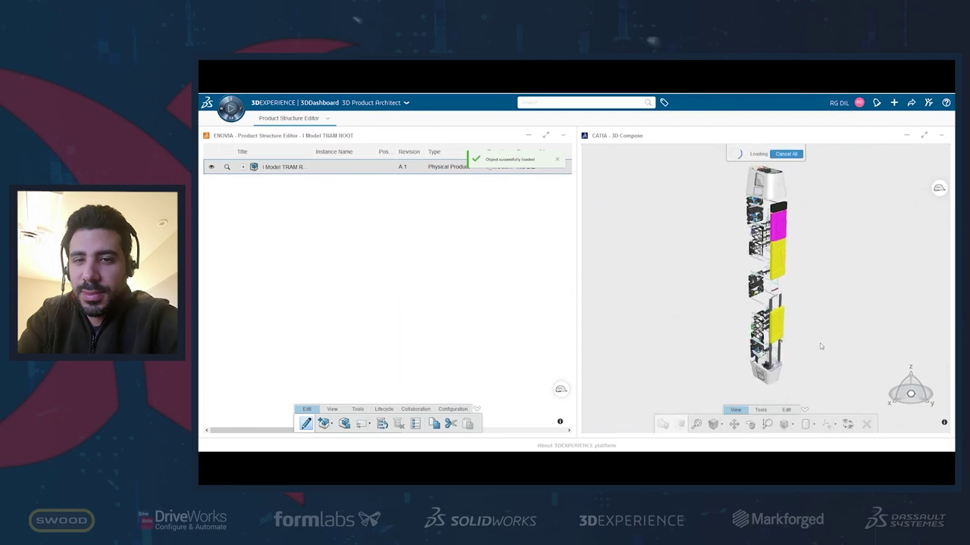
mouse_move(671, 344)
middle_mouse_down()
mouse_move(636, 284)
mouse_move(922, 286)
mouse_move(853, 185)
middle_mouse_up()
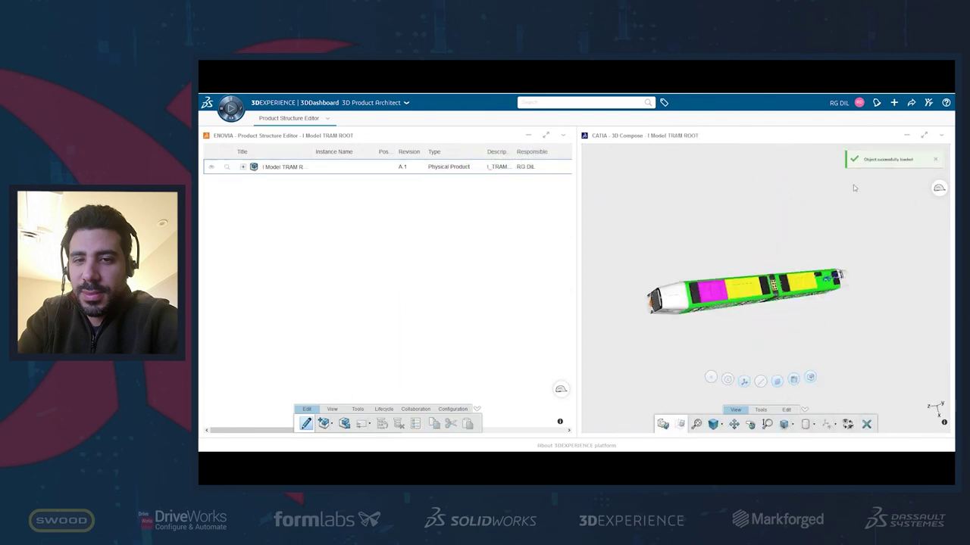
scroll(777, 286, "up", 3)
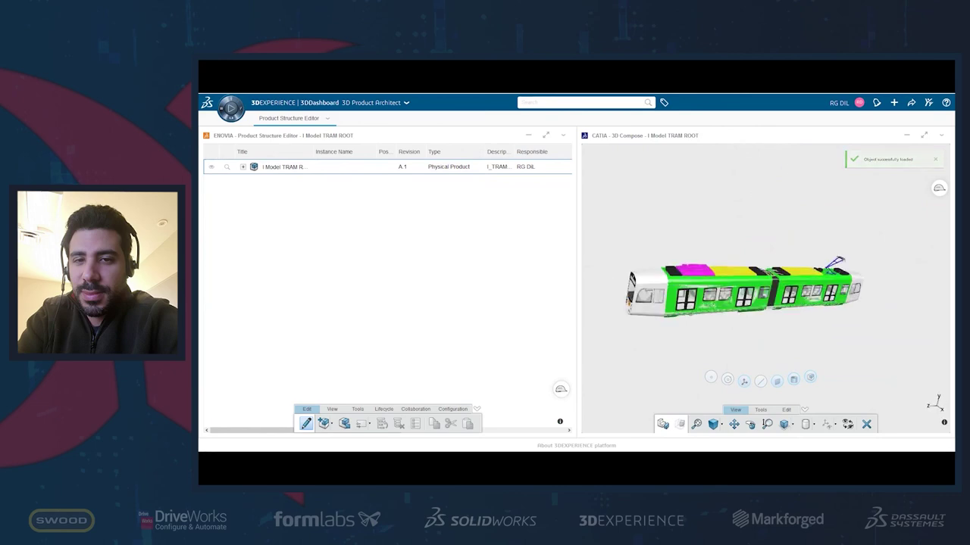
scroll(776, 287, "up", 2)
mouse_move(642, 222)
middle_mouse_down()
mouse_move(721, 164)
mouse_move(720, 312)
mouse_move(720, 199)
mouse_move(712, 243)
middle_mouse_up()
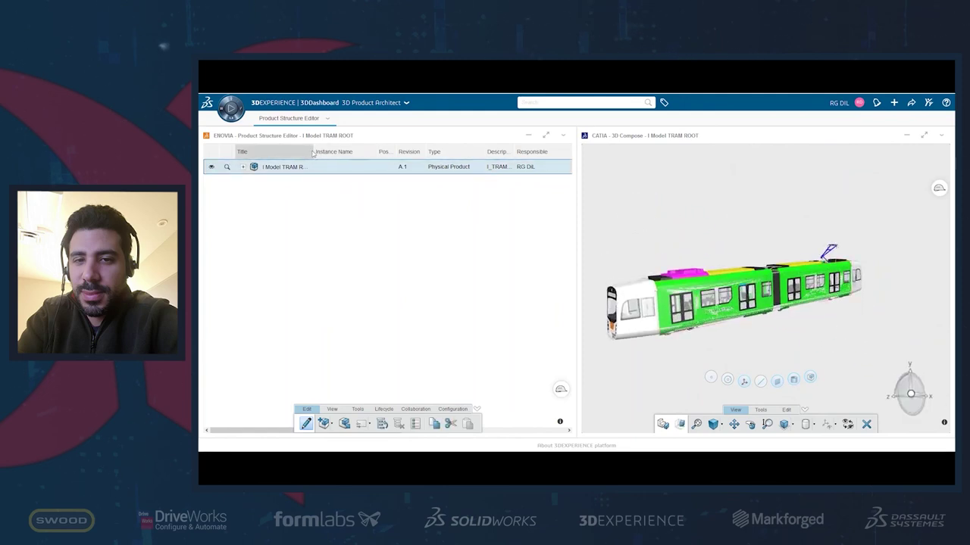
Widen the structure's Title column and start a new filter specification from Tools.
left_click_drag(355, 151, 371, 150)
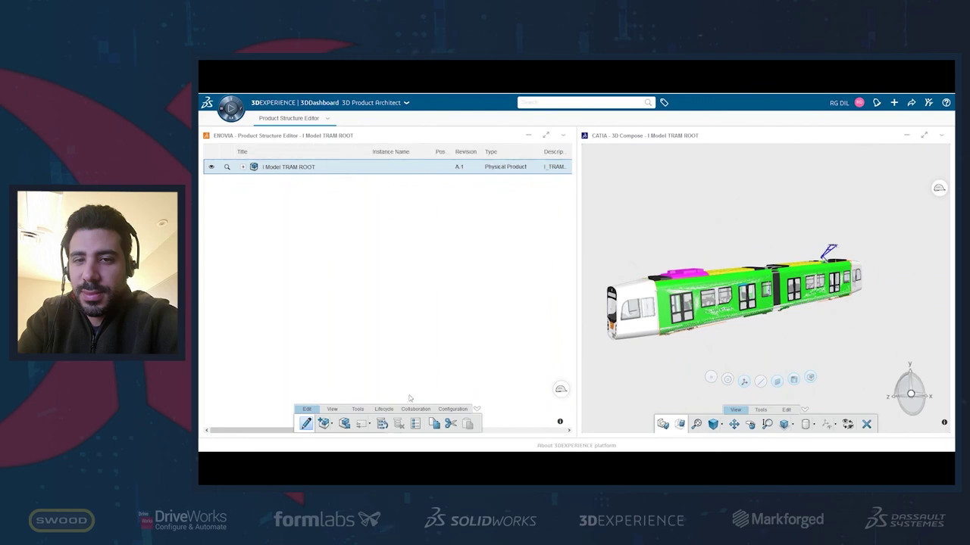
left_click(358, 409)
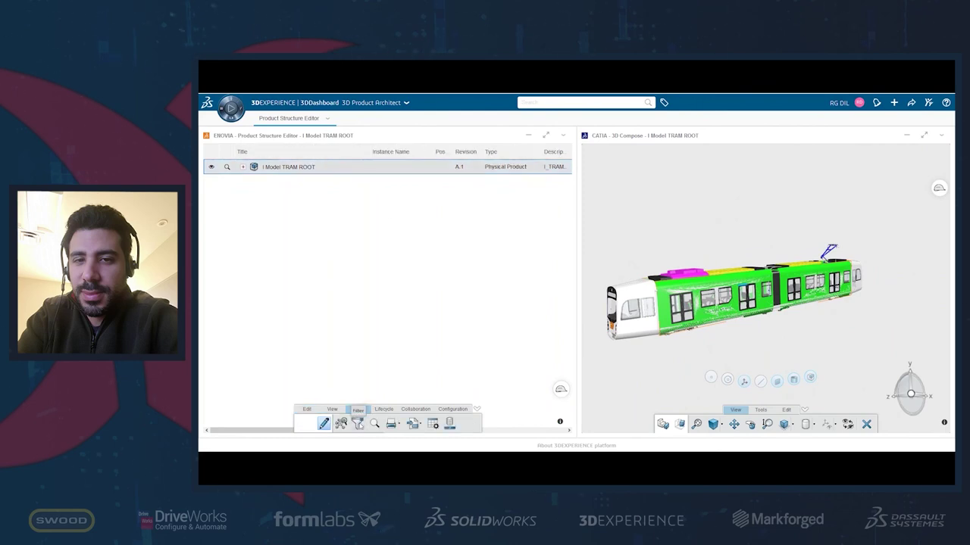
left_click(324, 424)
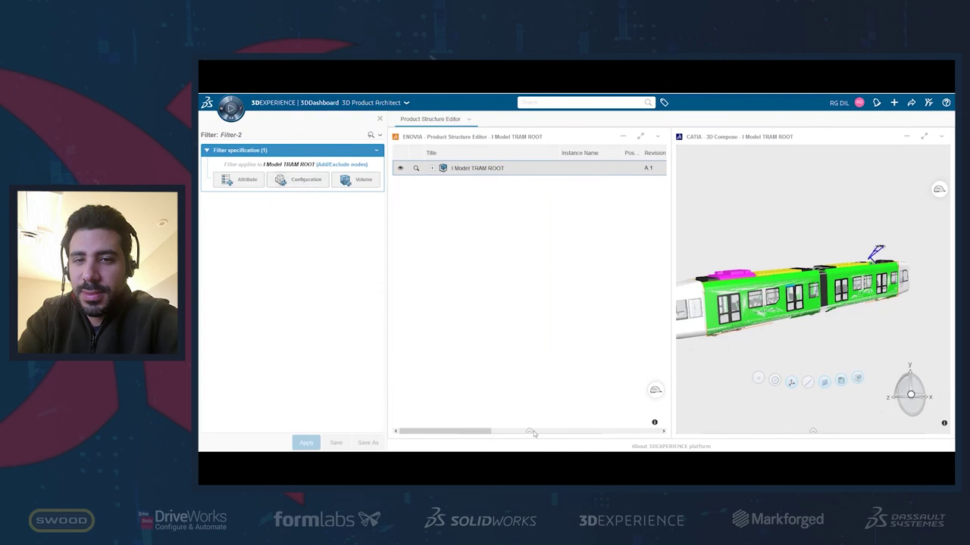
Set Filter-2's configuration criterion to San Francisco Tram (Tram_MV.A) and validate it.
left_click(531, 431)
left_click(303, 180)
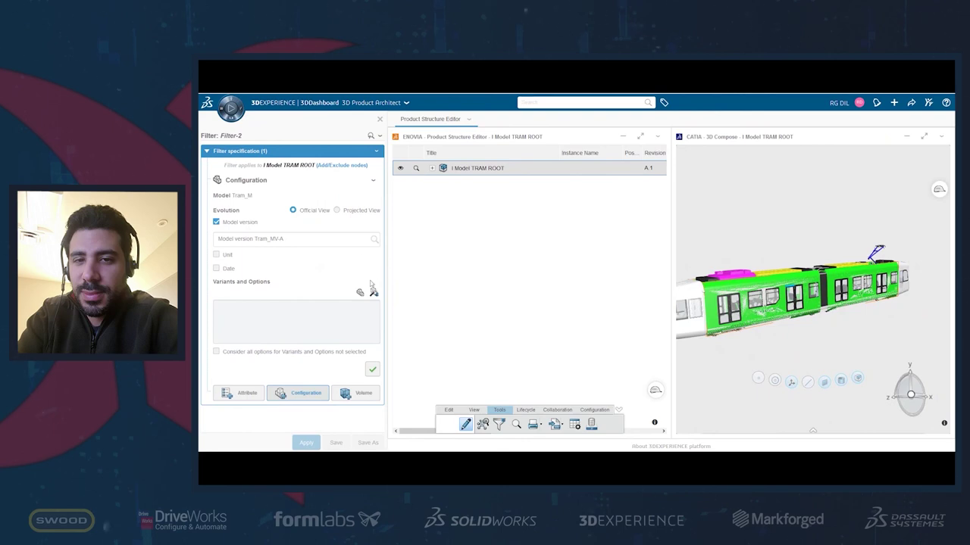
left_click(371, 291)
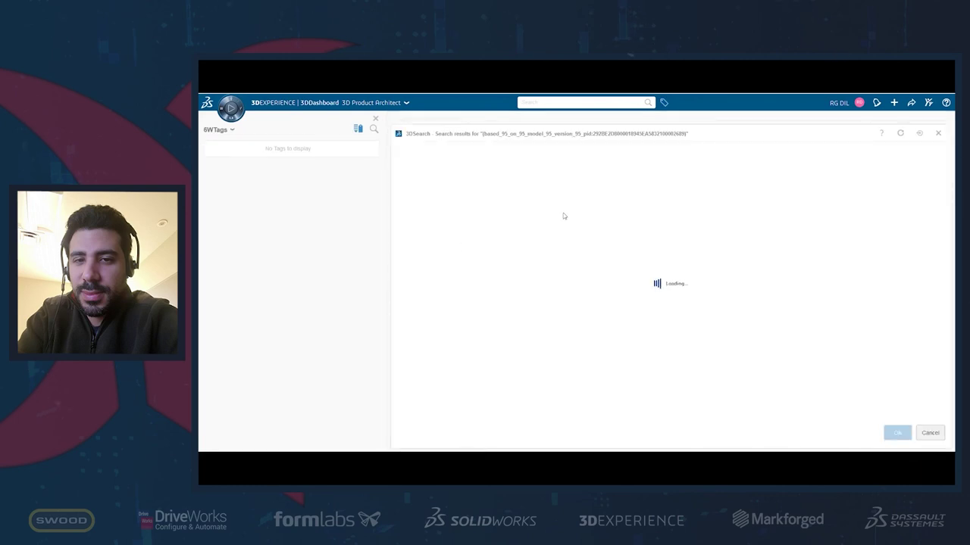
left_click(923, 154)
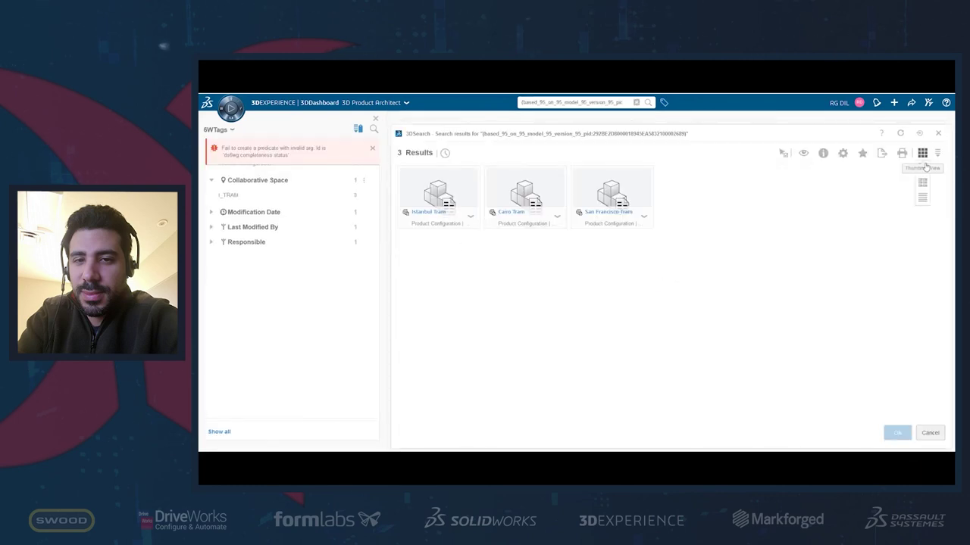
left_click(921, 213)
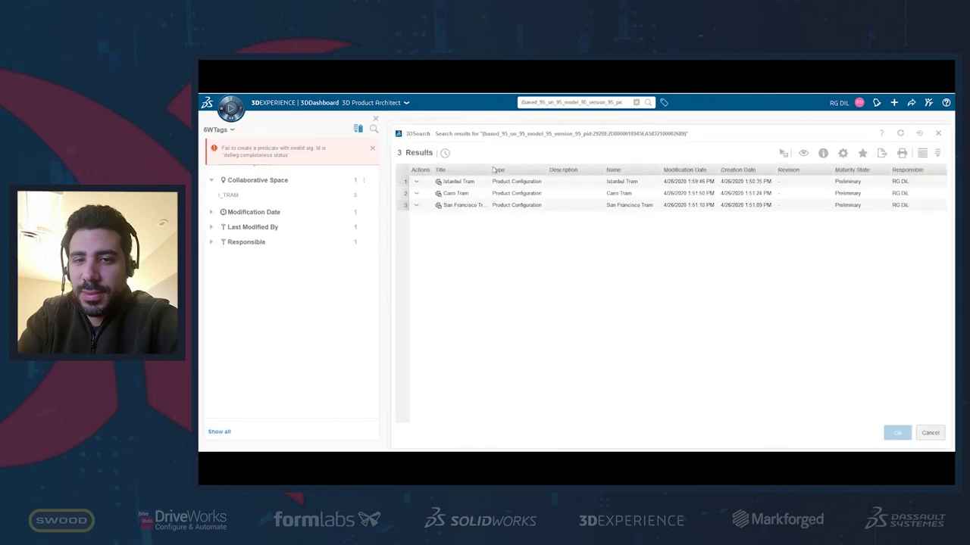
left_click_drag(489, 169, 522, 197)
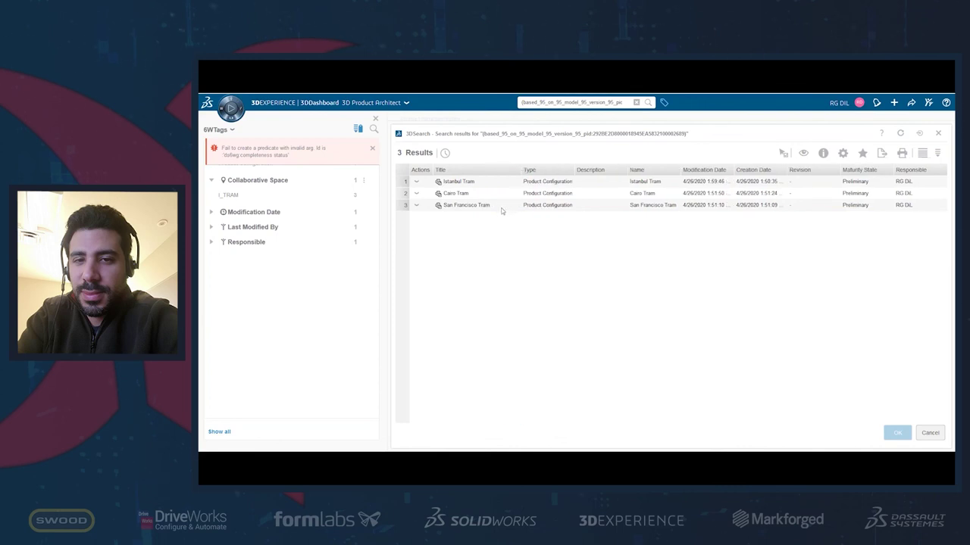
left_click(500, 206)
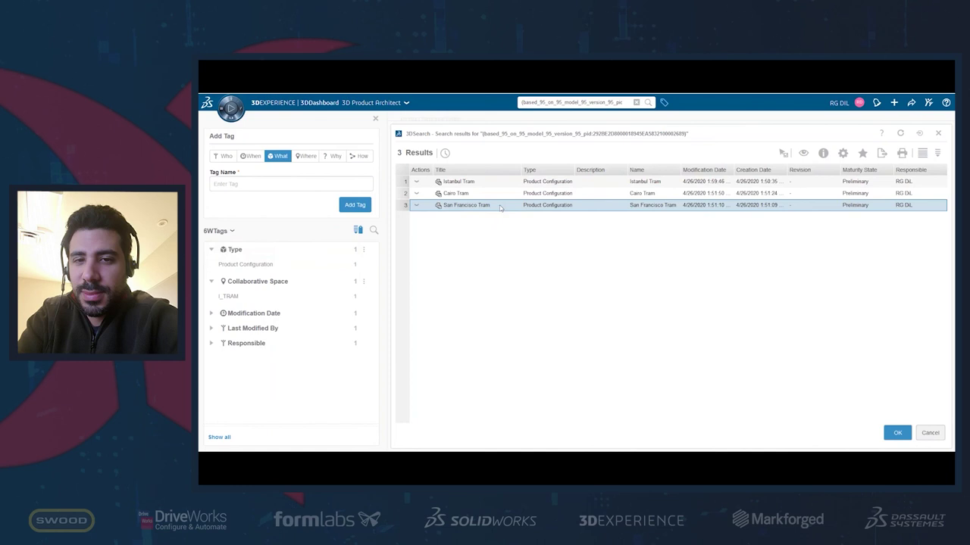
left_click(897, 433)
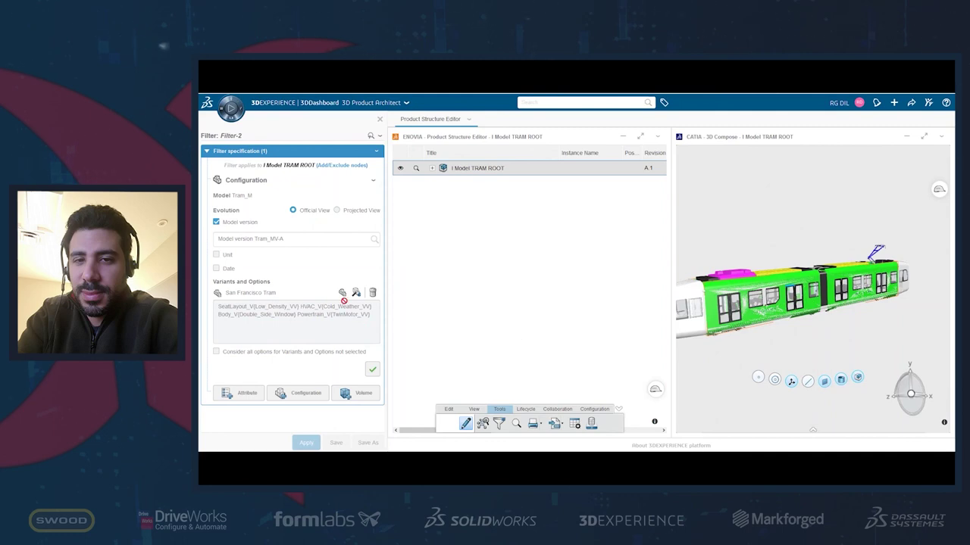
left_click(374, 370)
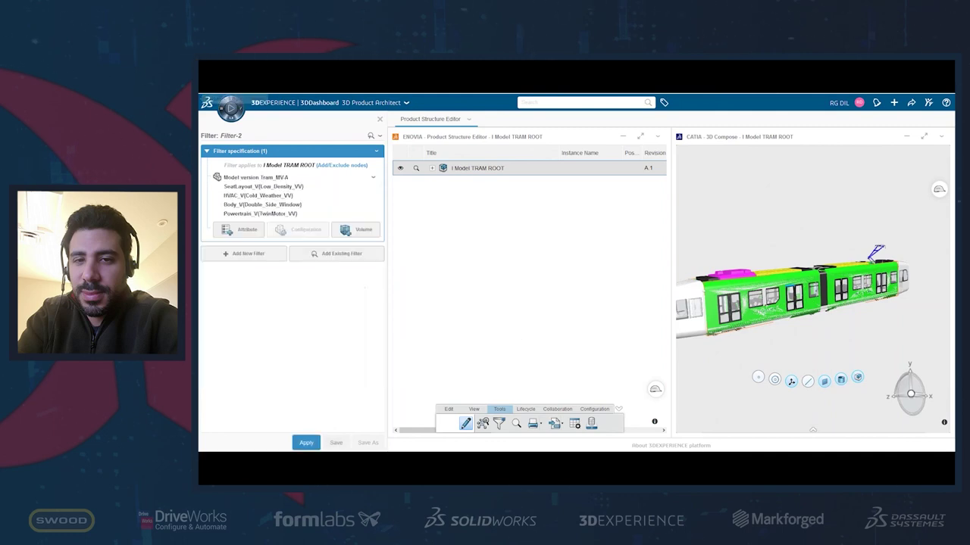
Apply the San Francisco Tram filter and zoom the top view toward the front cab.
left_click(306, 443)
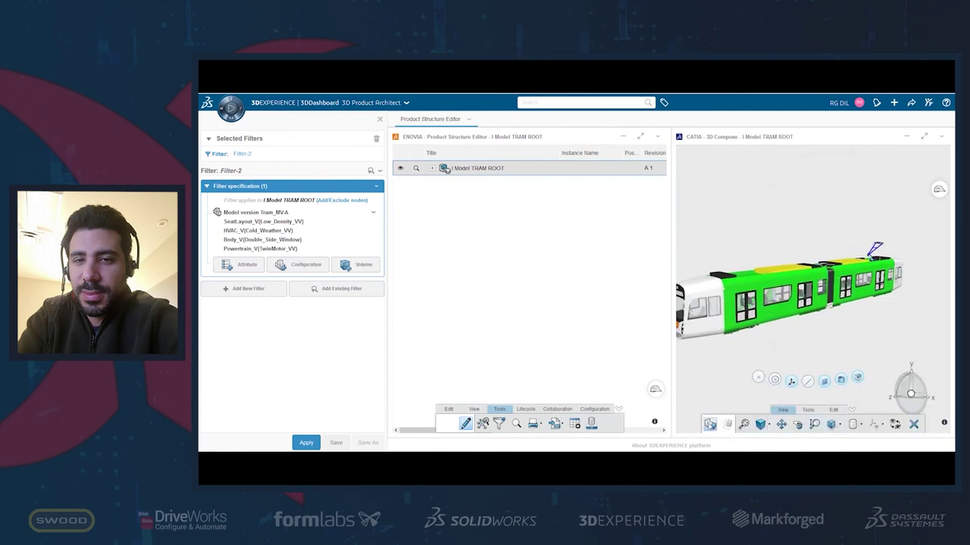
left_click(711, 424)
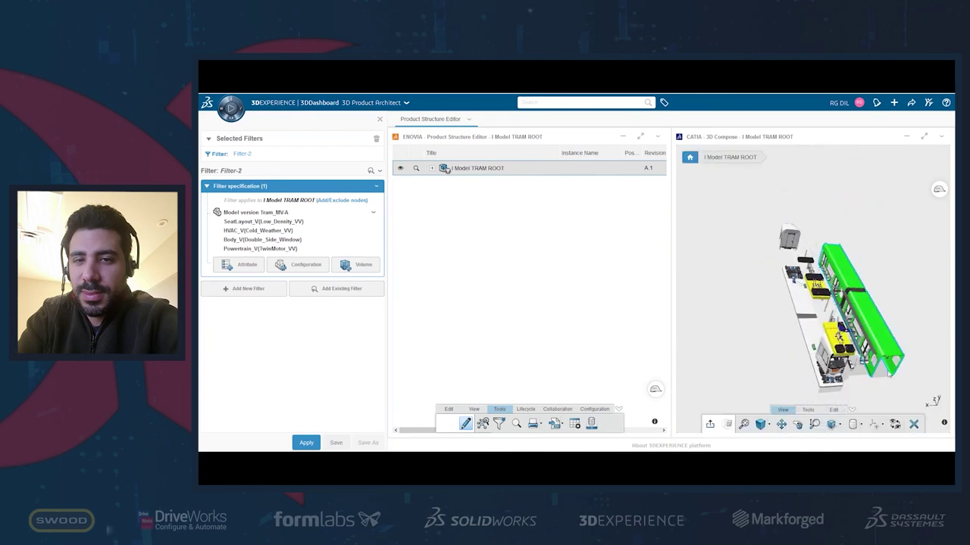
scroll(813, 320, "up", 2)
scroll(814, 314, "up", 3)
scroll(816, 303, "up", 2)
scroll(820, 296, "up", 2)
middle_click_drag(820, 295, 879, 281)
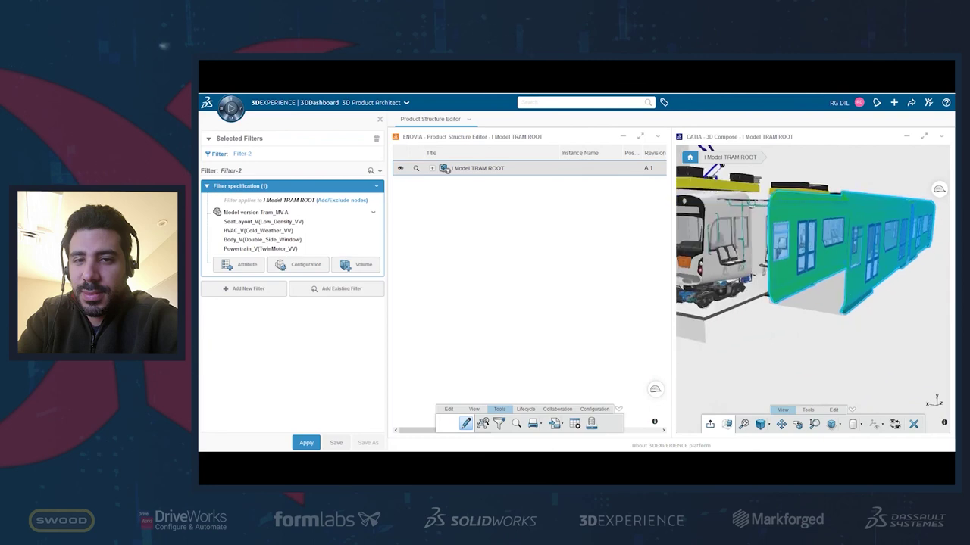
Isolate the front bogie and drill through S00016887 into sub-assembly S00016892.
left_click(724, 299)
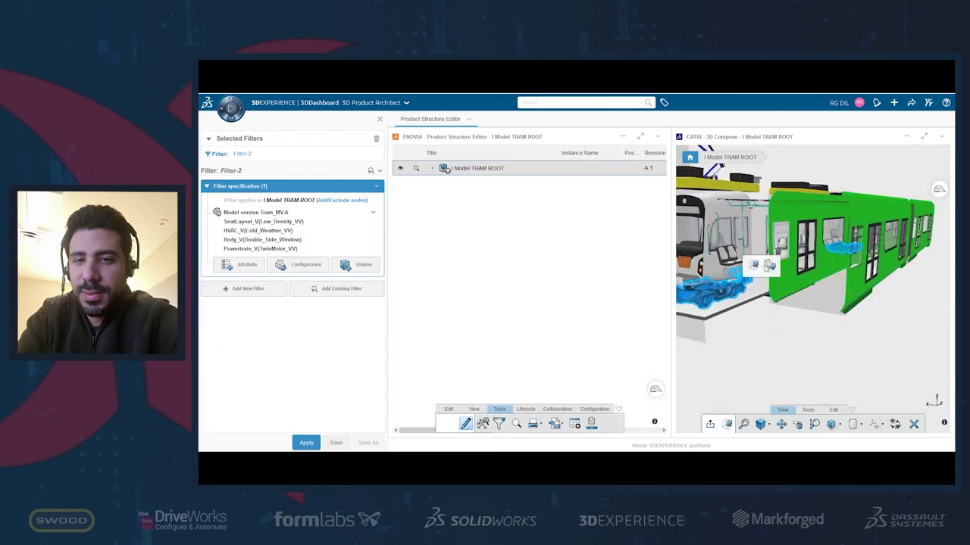
left_click(766, 265)
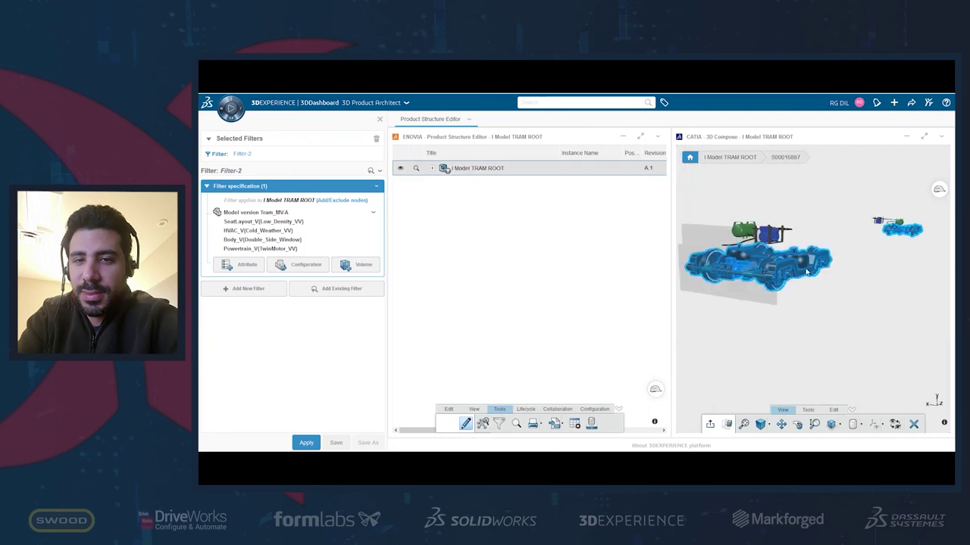
left_click(850, 238)
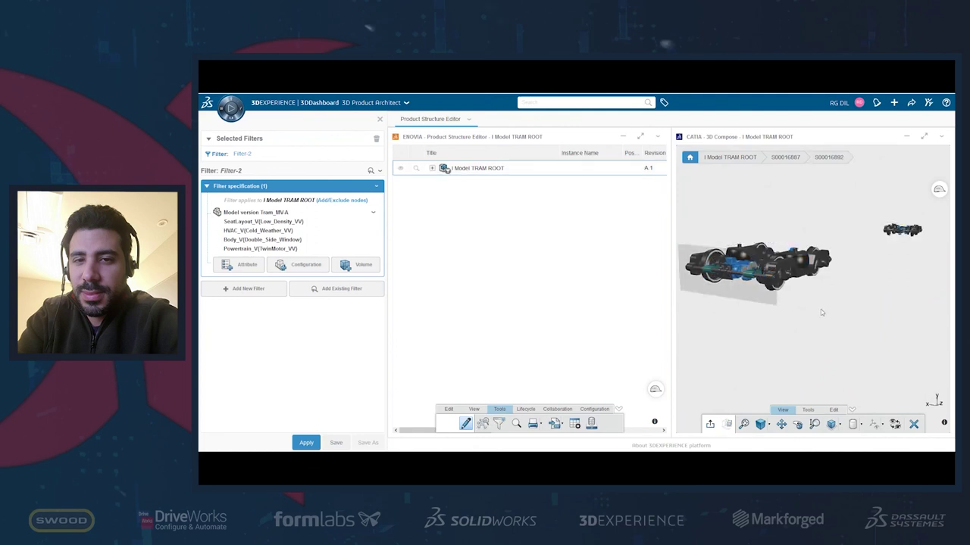
mouse_move(821, 312)
middle_mouse_down()
mouse_move(834, 300)
mouse_move(816, 293)
middle_mouse_up()
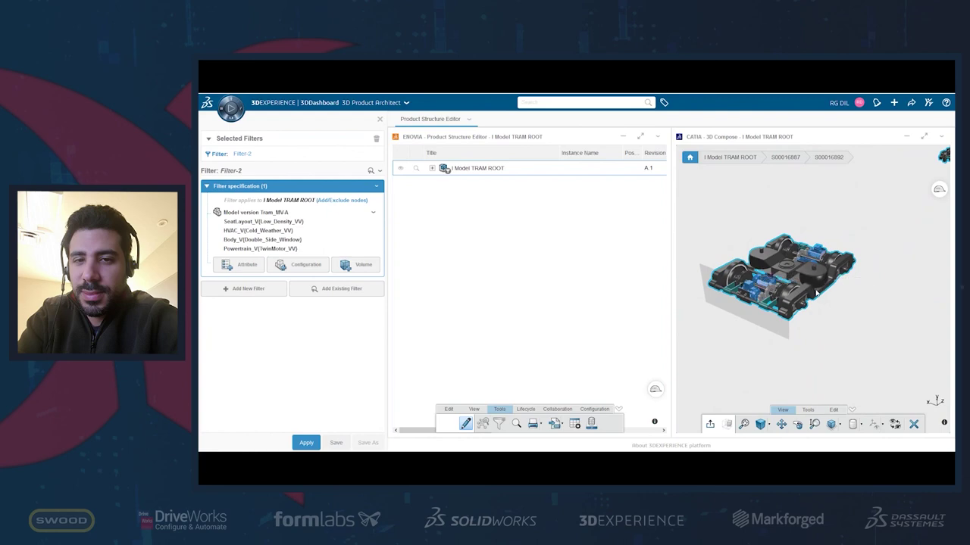
left_click(822, 282)
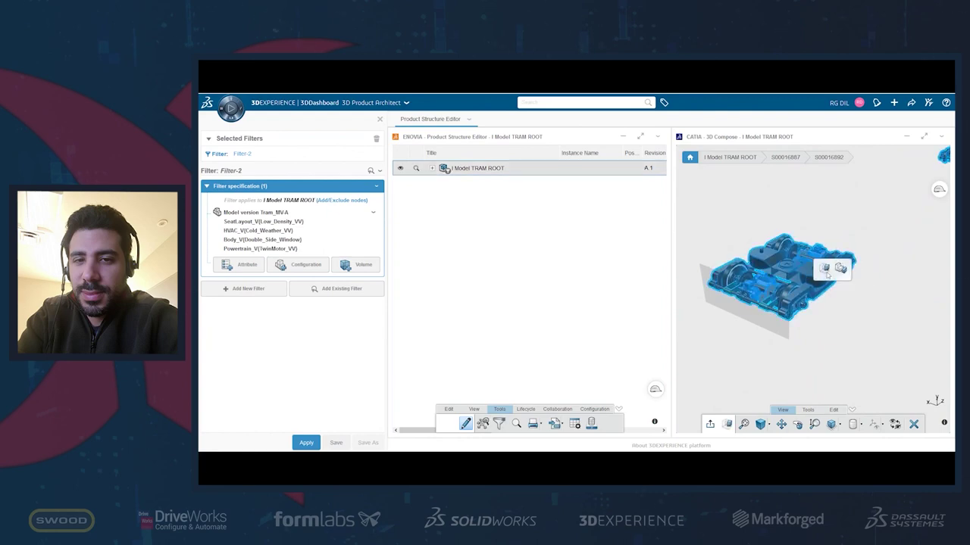
Locate the selected assembly in the product tree, widen the Description column, and show the whole tram.
right_click(809, 292)
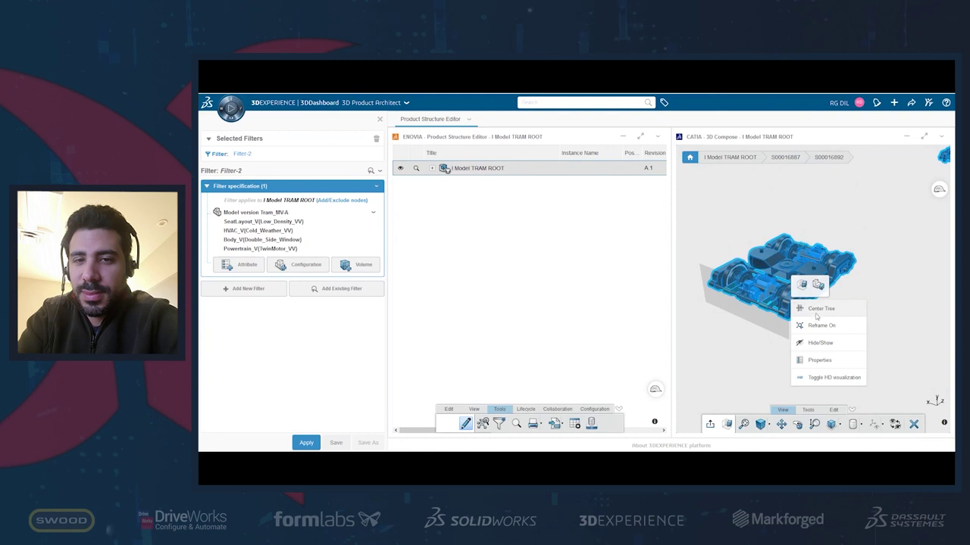
left_click(820, 309)
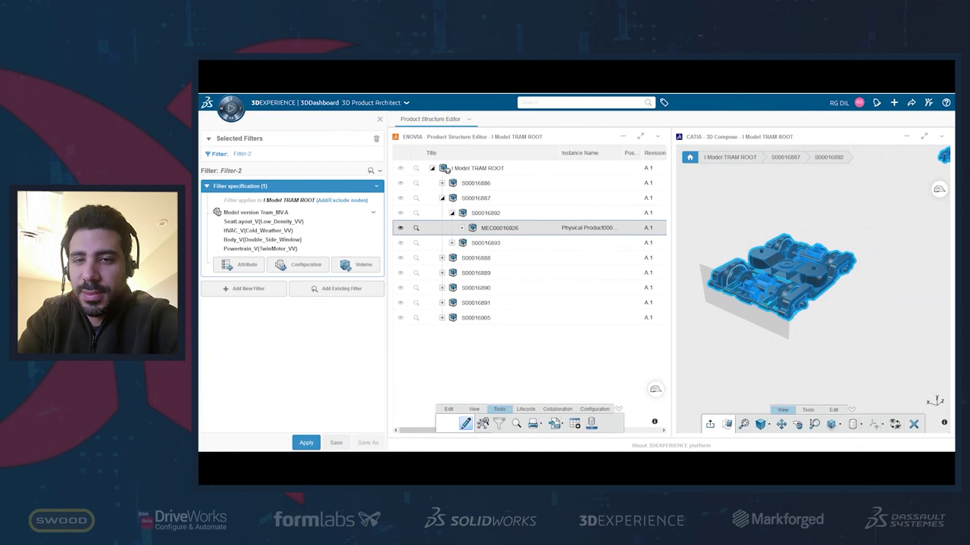
left_click_drag(417, 430, 462, 430)
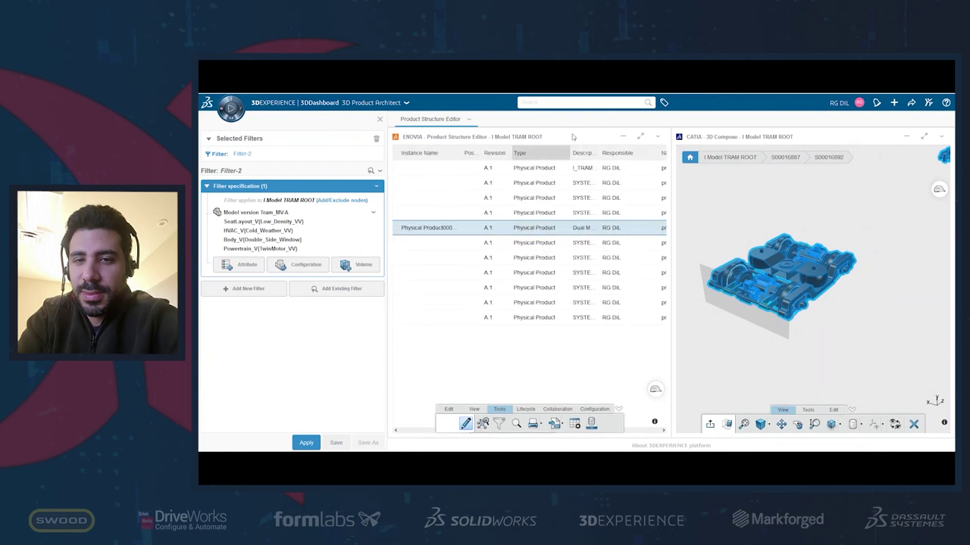
left_click_drag(600, 155, 629, 154)
left_click(773, 157)
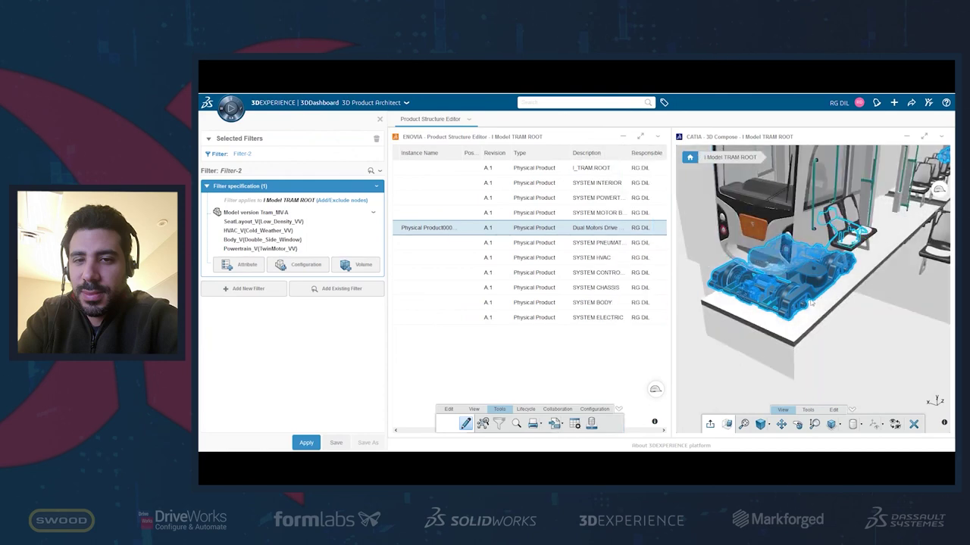
Select the tram body parts in the 3D view instead of the interior and chassis.
right_click(841, 229)
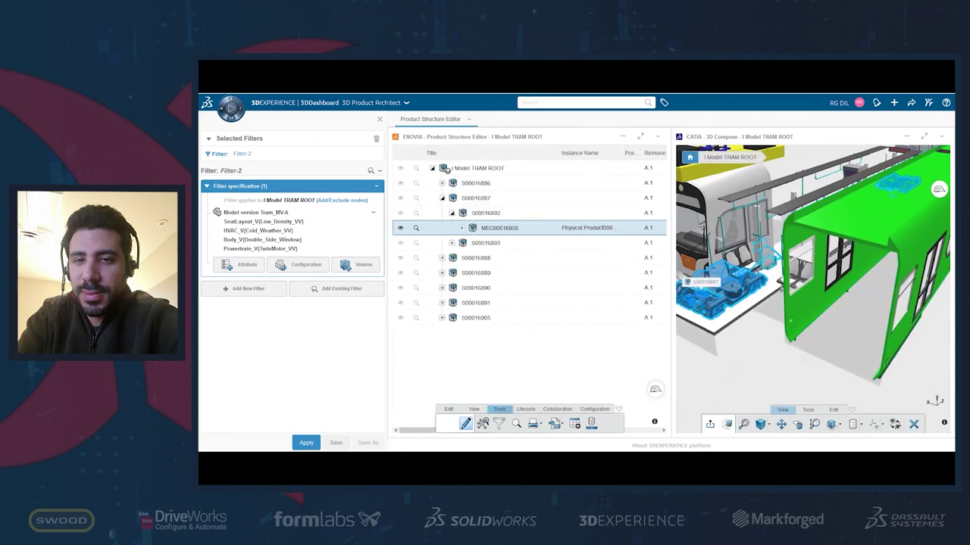
scroll(555, 243, "right", 3)
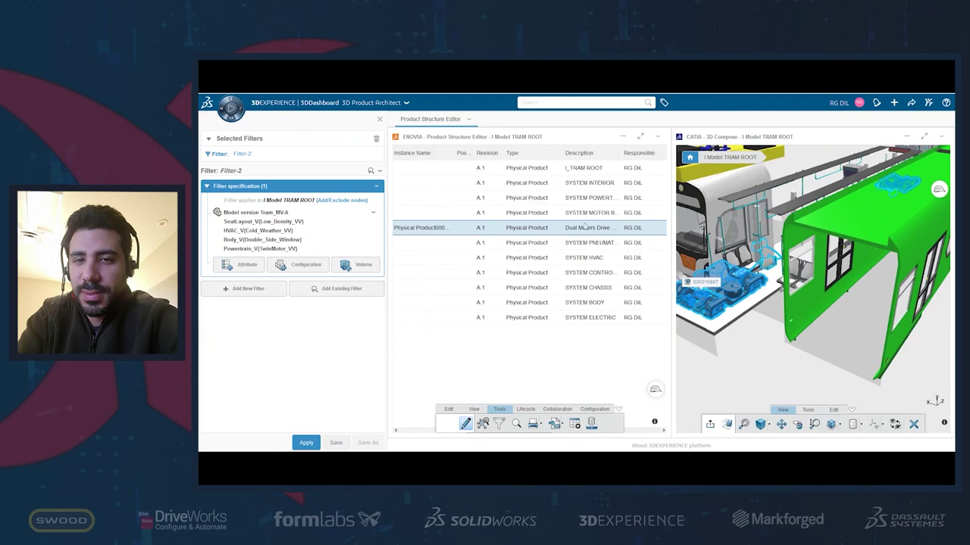
left_click(709, 295)
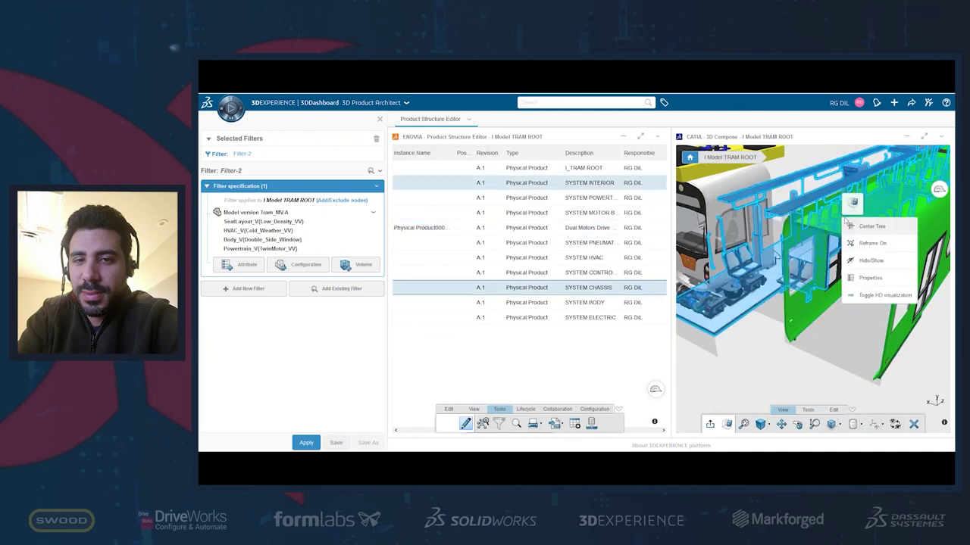
left_click(801, 392)
left_click(858, 294)
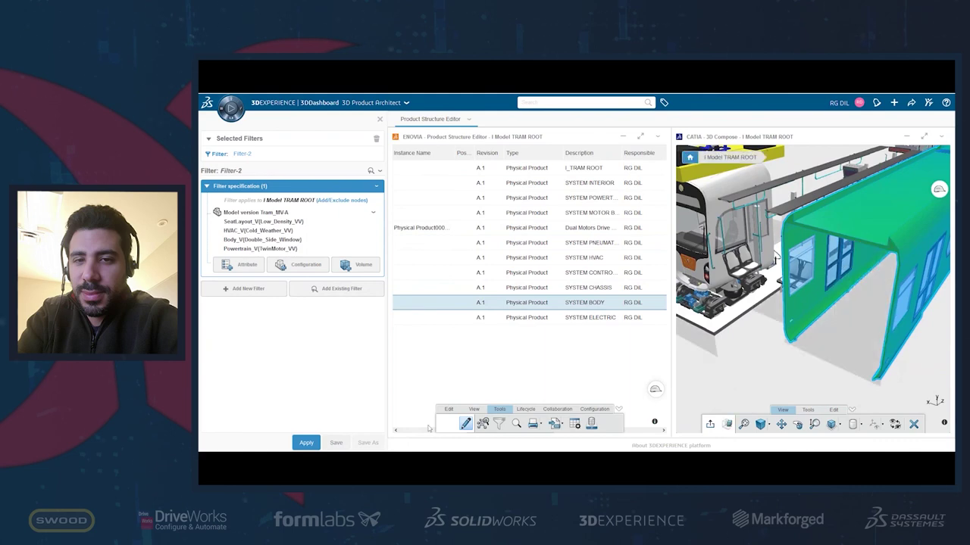
Maximize the structure table, move Description next to Title, and expand SYSTEM BODY to select Wagon Body AB345.
left_click_drag(422, 432, 399, 431)
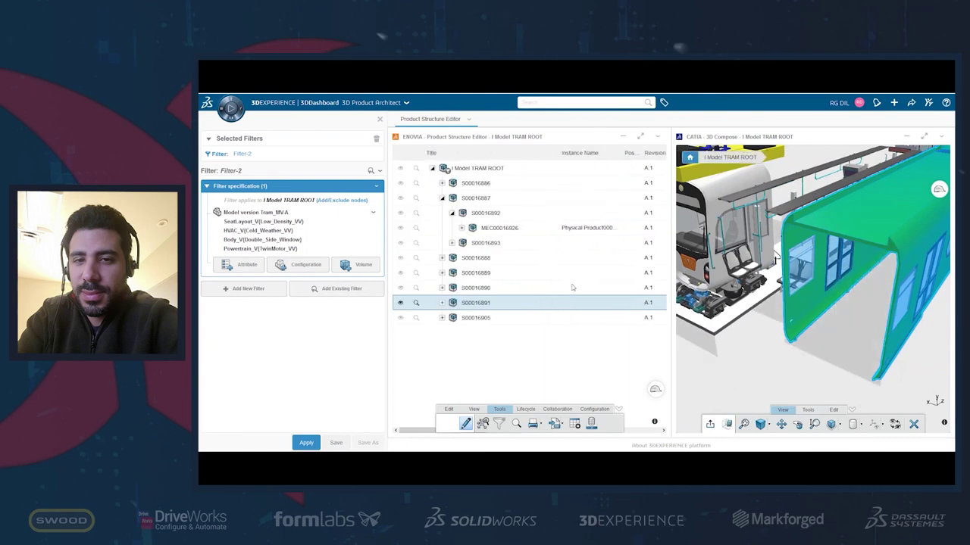
left_click(640, 137)
left_click_drag(749, 153, 579, 155)
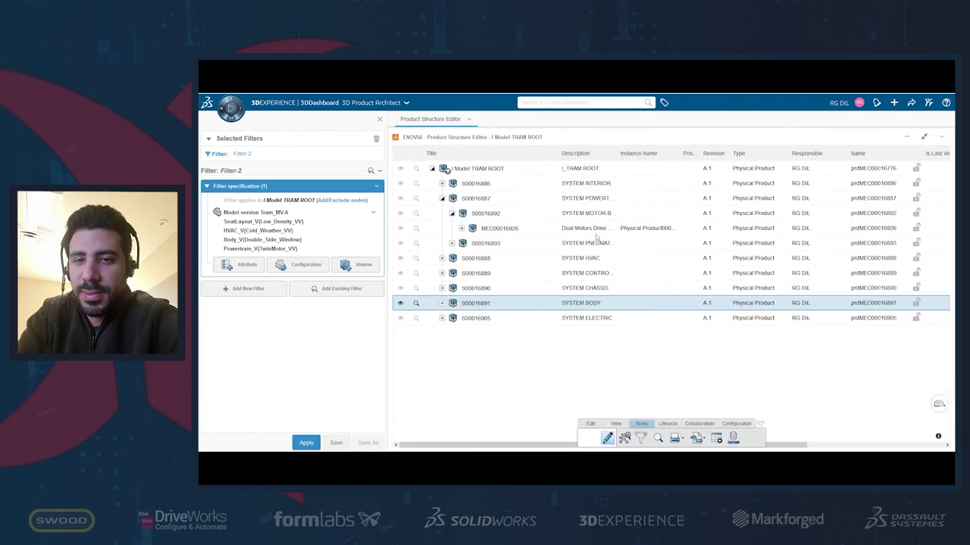
left_click(441, 303)
left_click(633, 321)
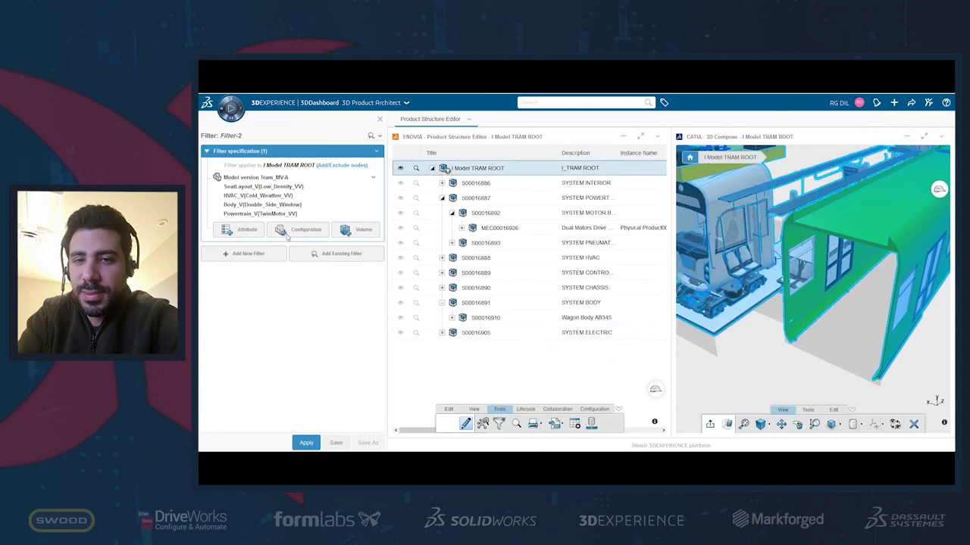
left_click(288, 235)
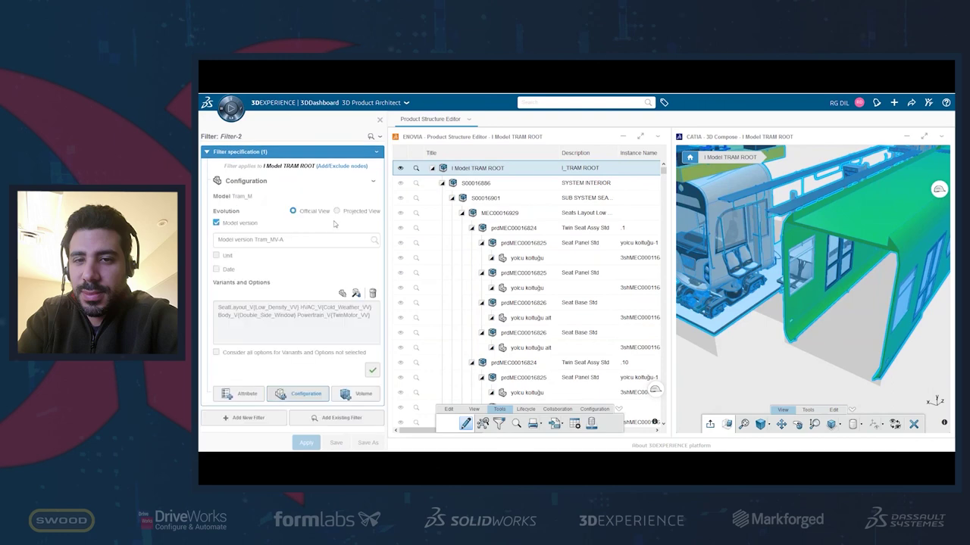
Set the filter's configuration to Istanbul Tram and apply it to the tram.
left_click(369, 294)
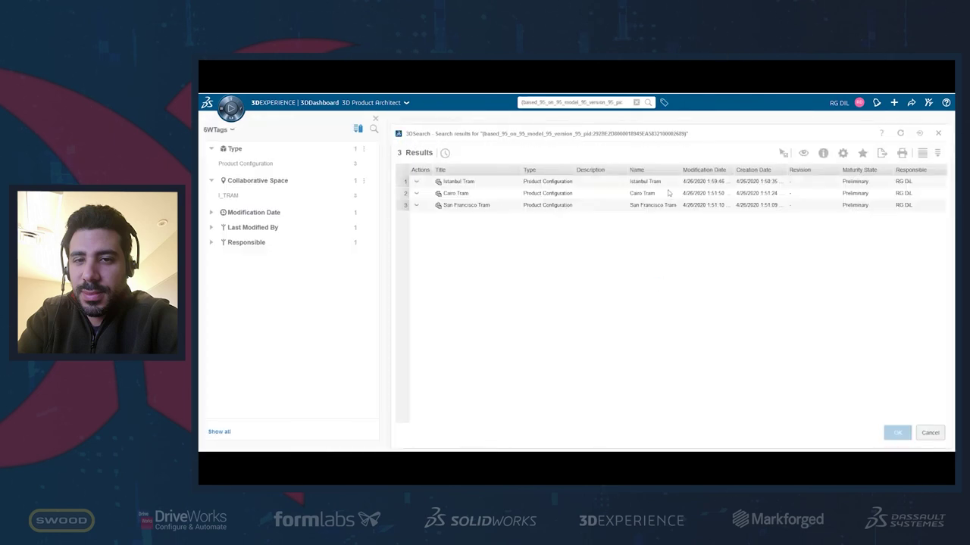
left_click(466, 184)
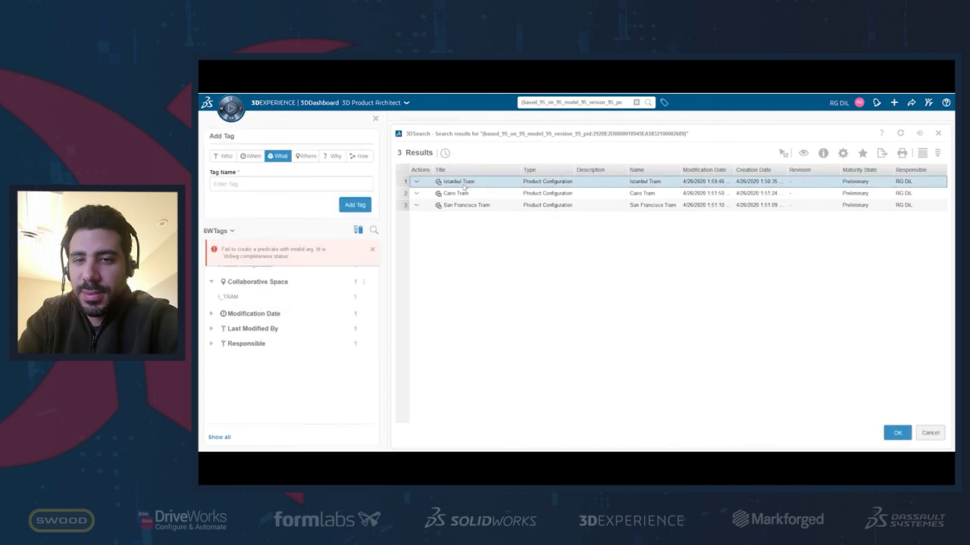
left_click(897, 433)
left_click(372, 369)
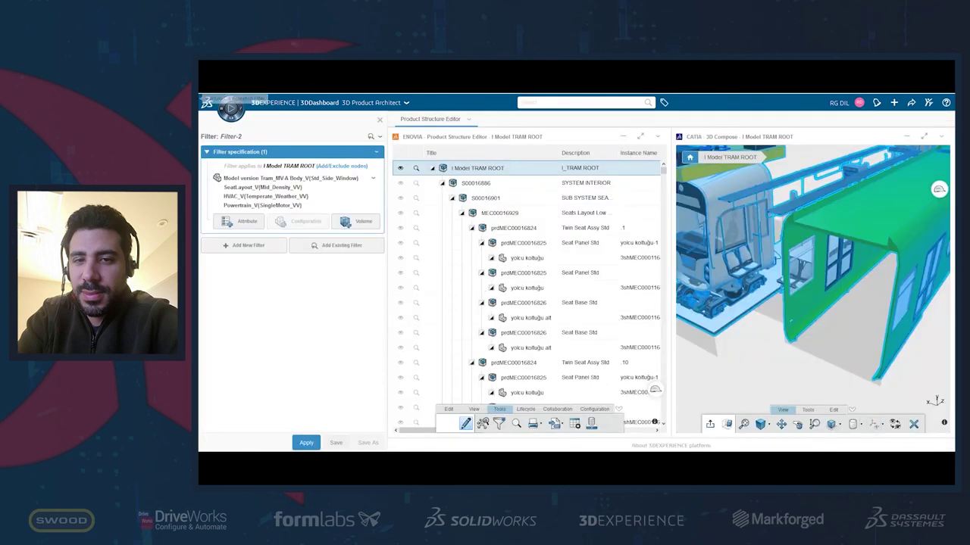
left_click(306, 442)
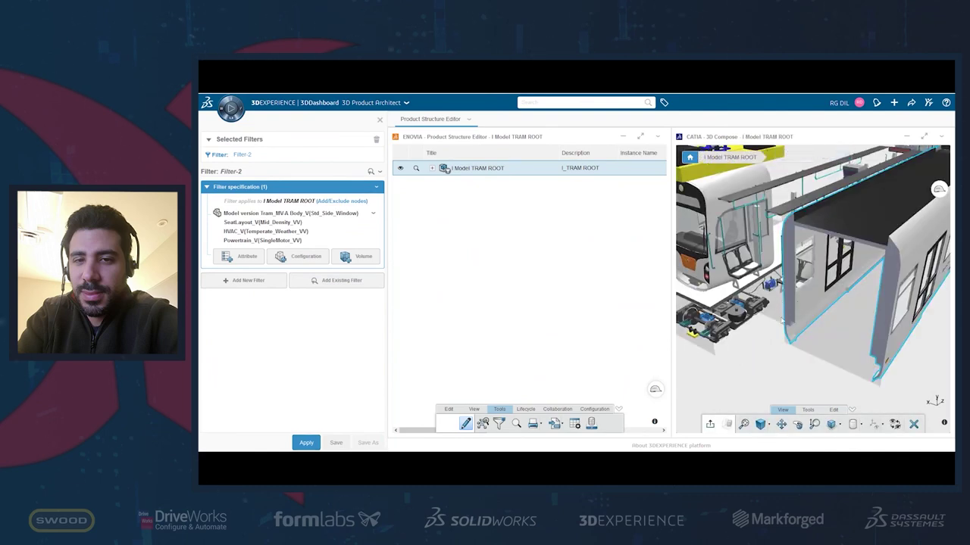
Fit and orbit the Istanbul-filtered tram to a higher front-quarter view, then close the filter panel.
left_click(710, 424)
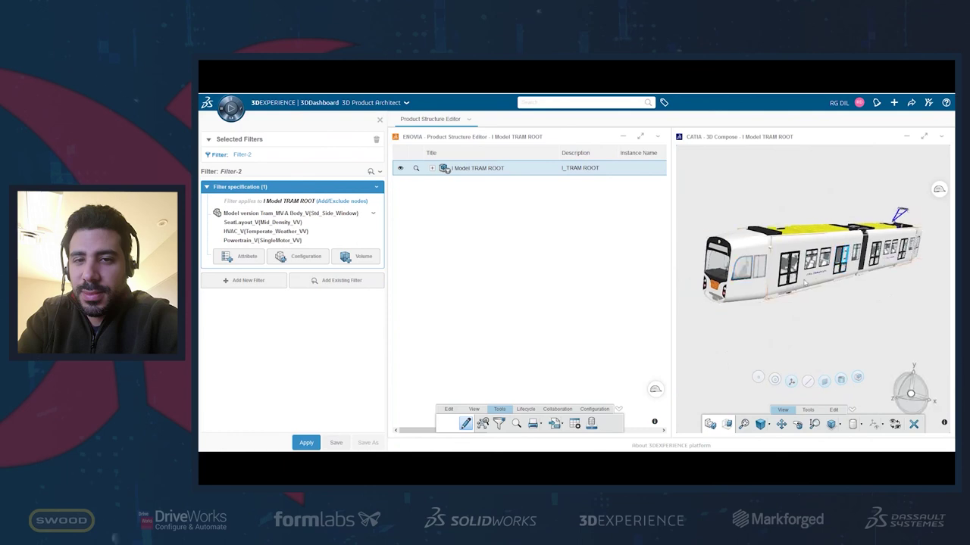
middle_click_drag(769, 317, 808, 332)
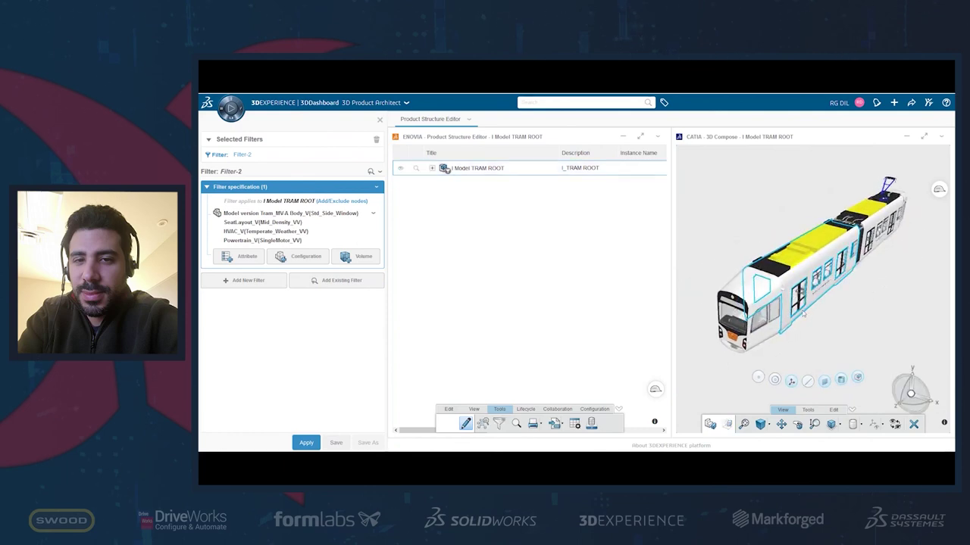
middle_click_drag(809, 332, 787, 327)
left_click(530, 288)
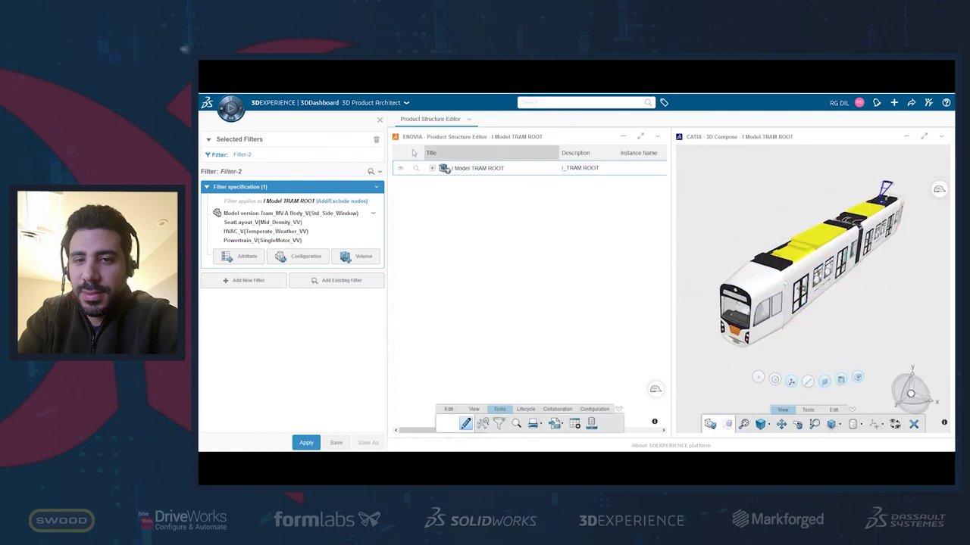
left_click(379, 120)
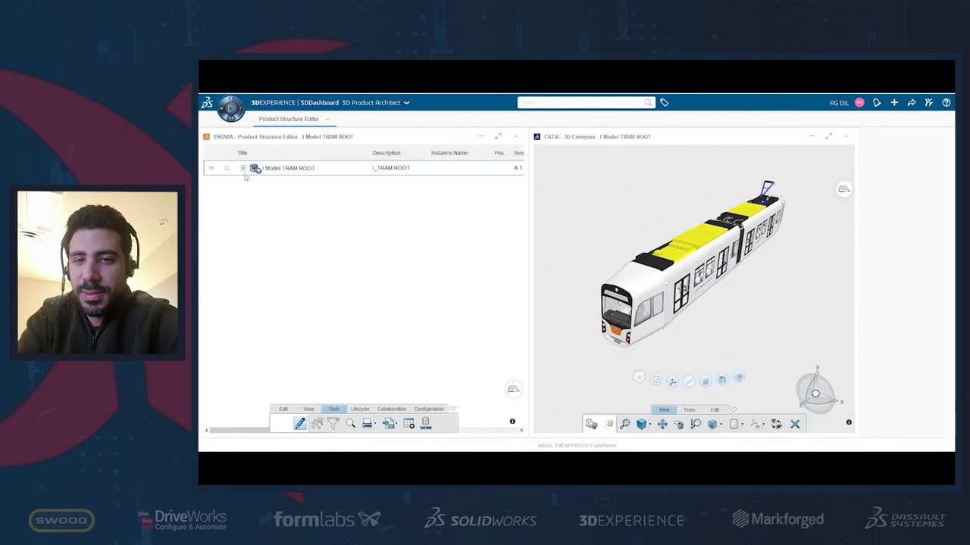
left_click(242, 167)
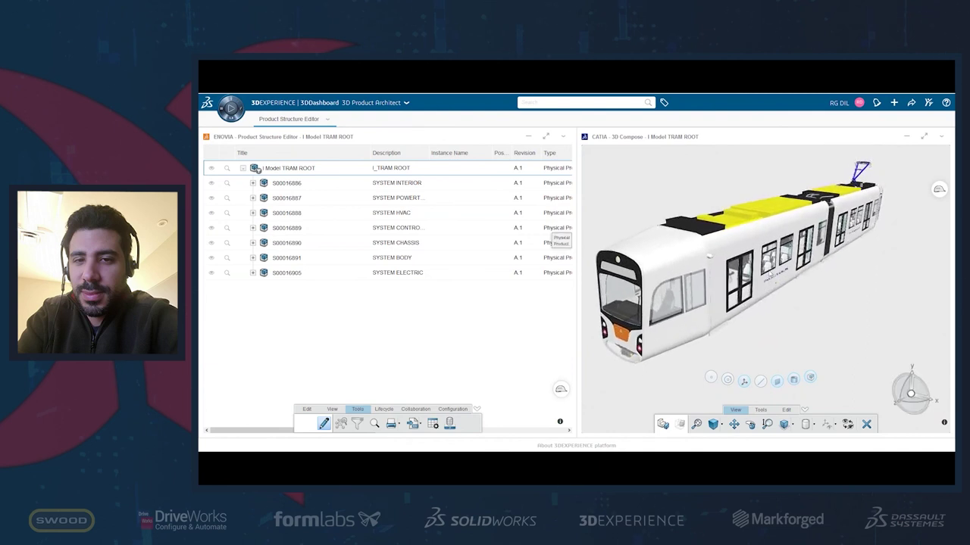
Highlight then deselect SYSTEM BODY, and orbit the Istanbul tram to front-facing and higher side-on views.
left_click(786, 310)
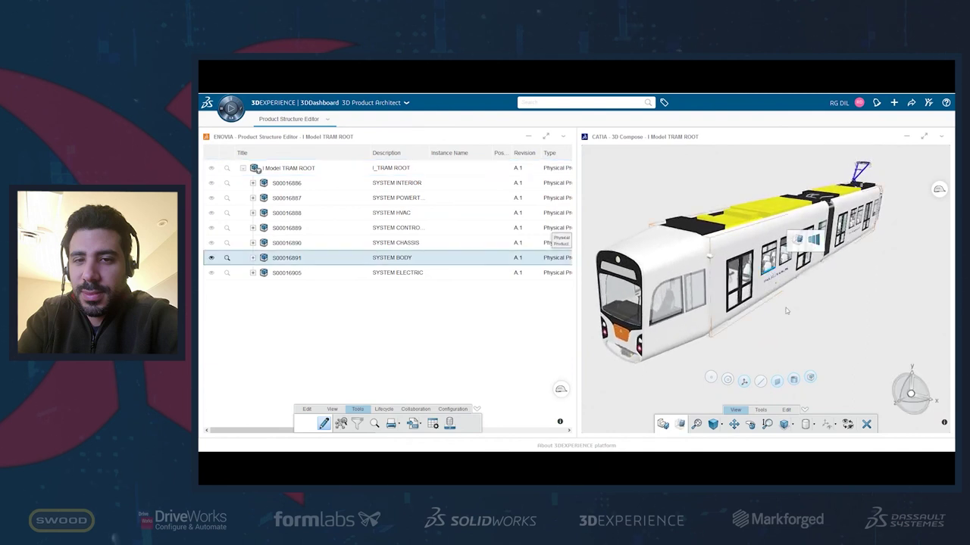
left_click(786, 309)
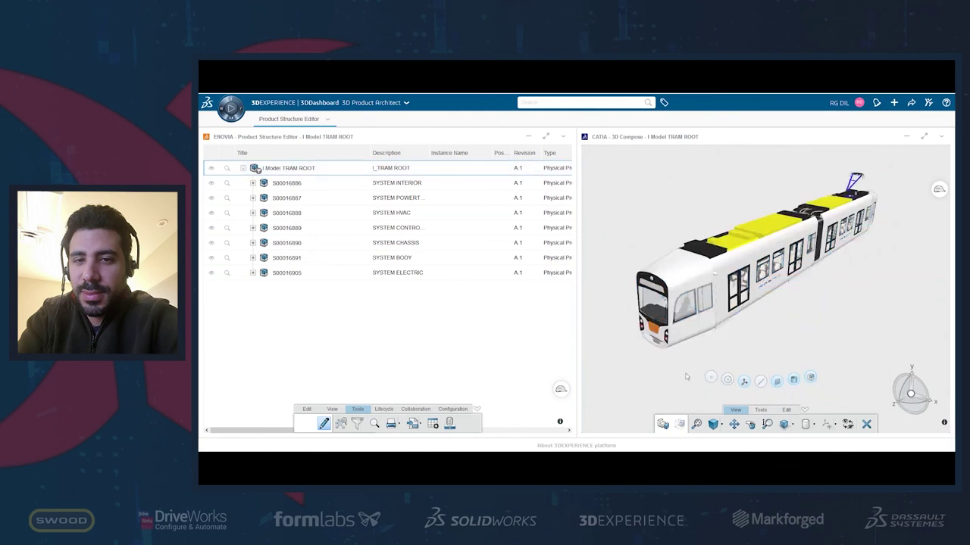
mouse_move(685, 374)
middle_mouse_down()
mouse_move(747, 317)
mouse_move(772, 327)
middle_mouse_up()
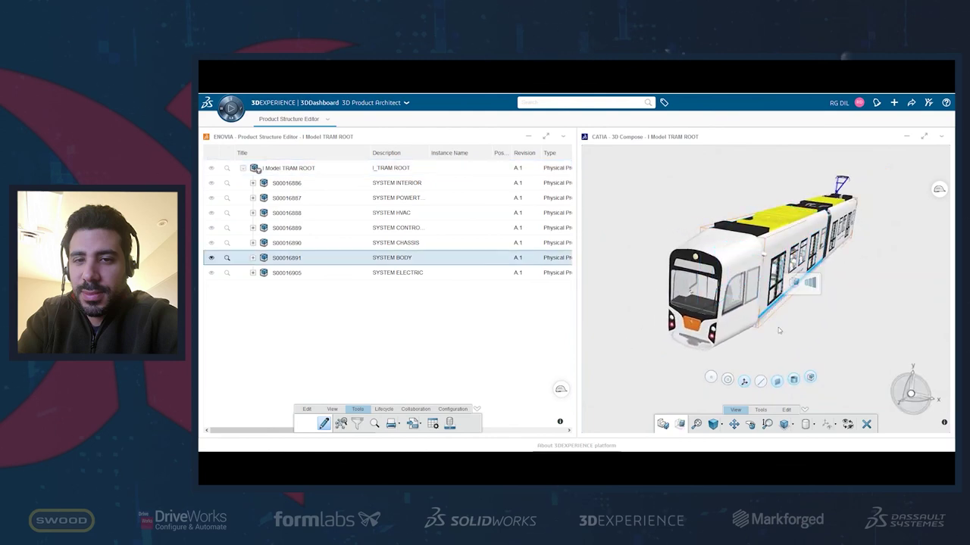
middle_click_drag(772, 327, 768, 350)
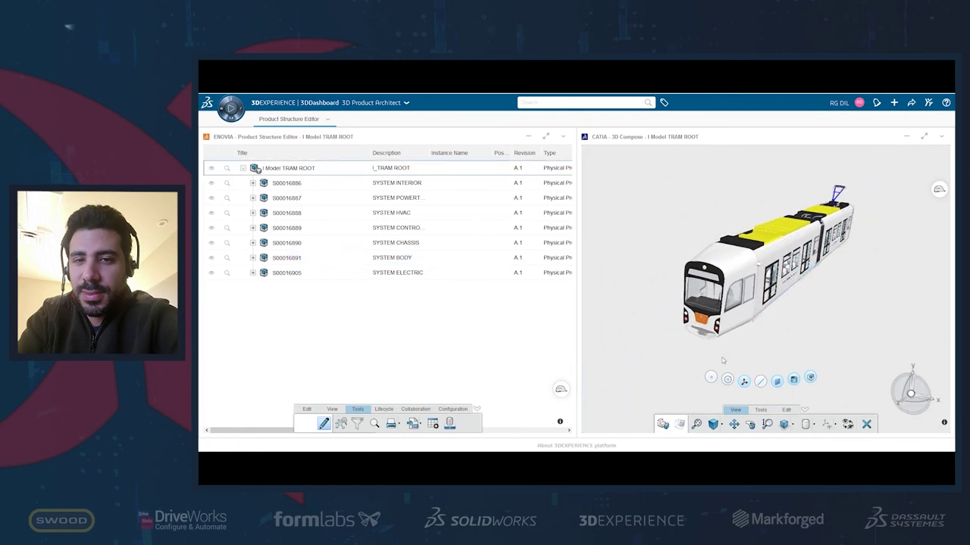